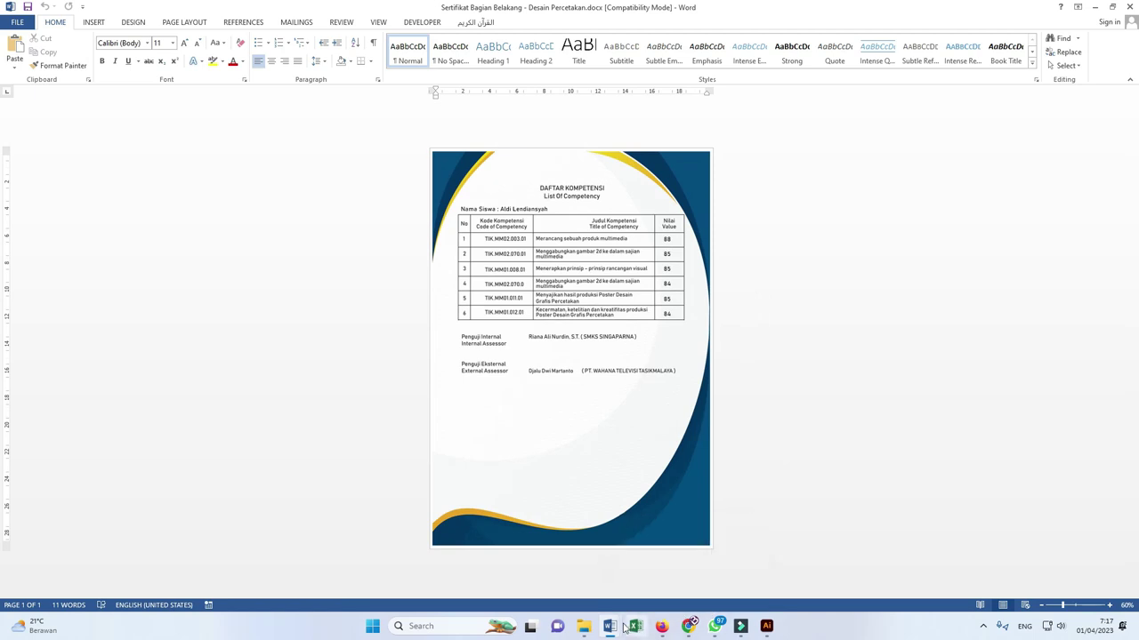
# - Look over the front and back certificate documents by switching between them
pyautogui.moveTo(618, 628)
pyautogui.click(667, 559)
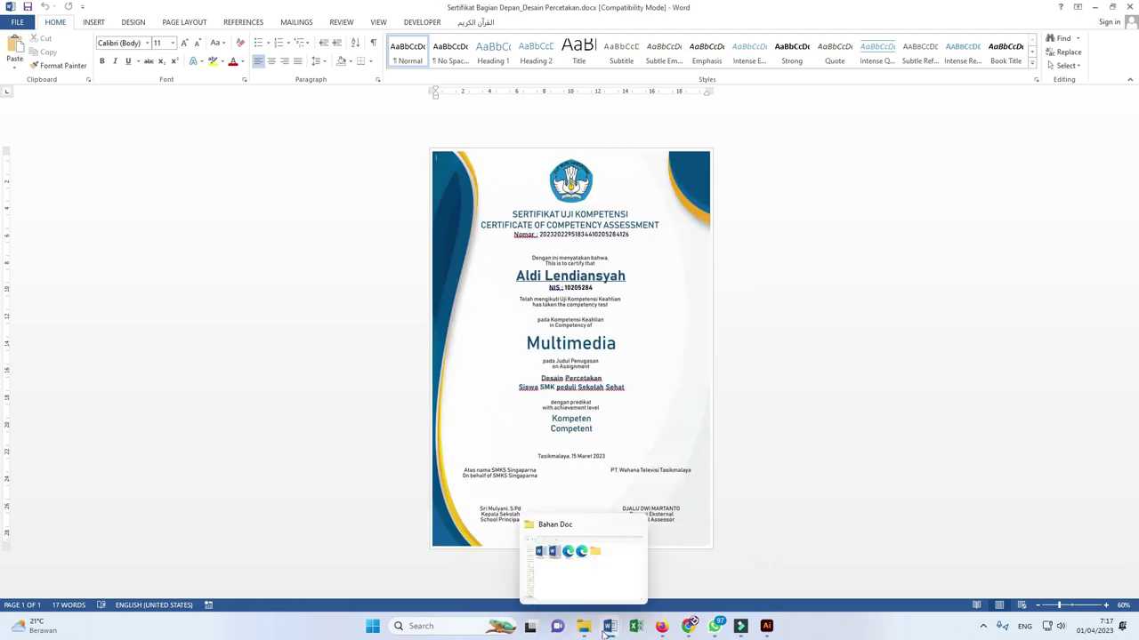
pyautogui.click(561, 560)
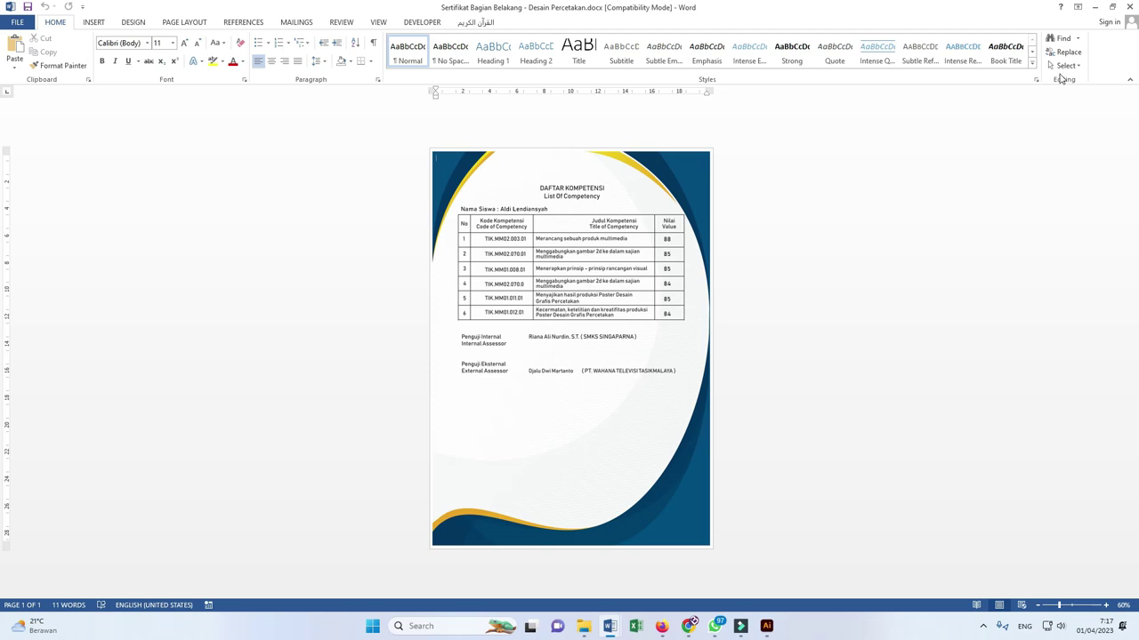
# - Minimize both certificate documents and check the front and back certificate SVG files in the Bahan Doc folder
pyautogui.click(1097, 8)
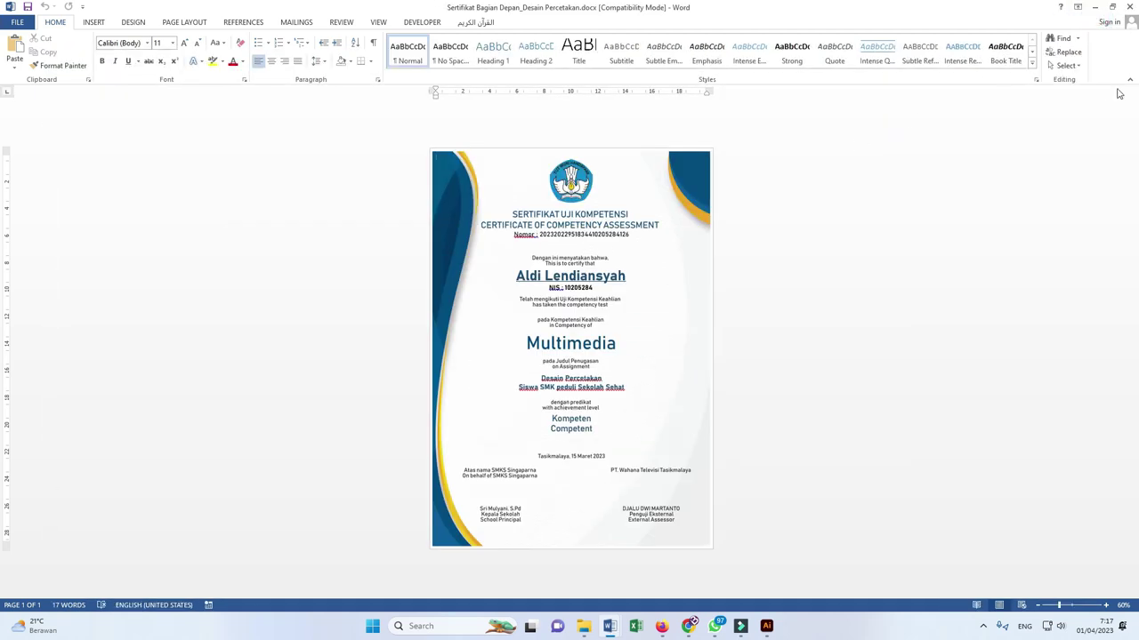
pyautogui.click(1097, 8)
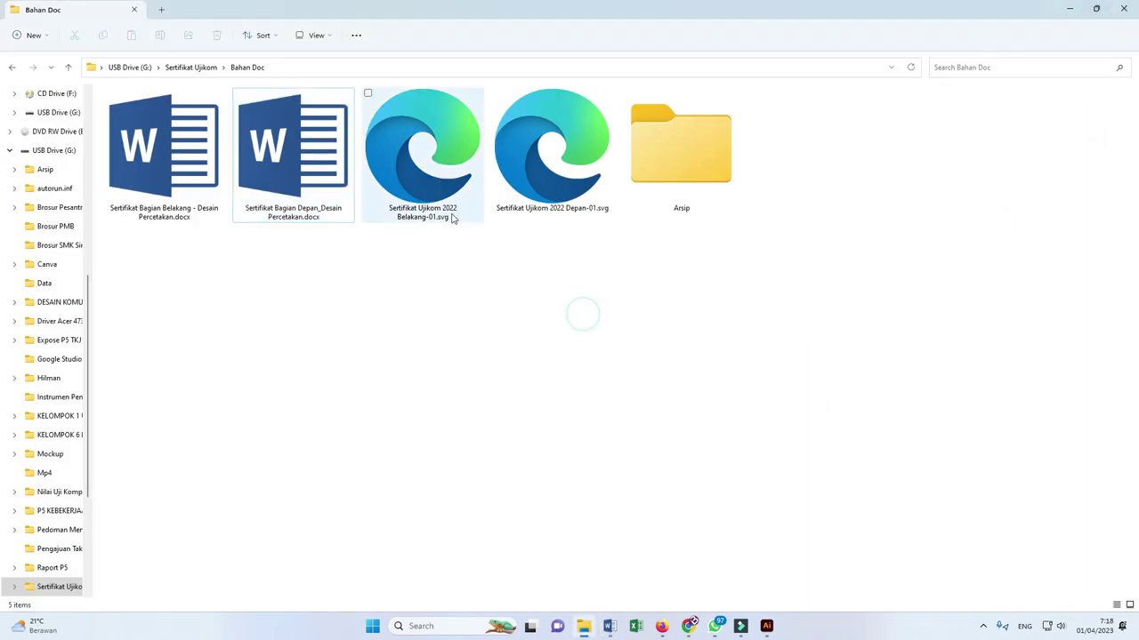
pyautogui.moveTo(582, 250); pyautogui.dragTo(559, 231)
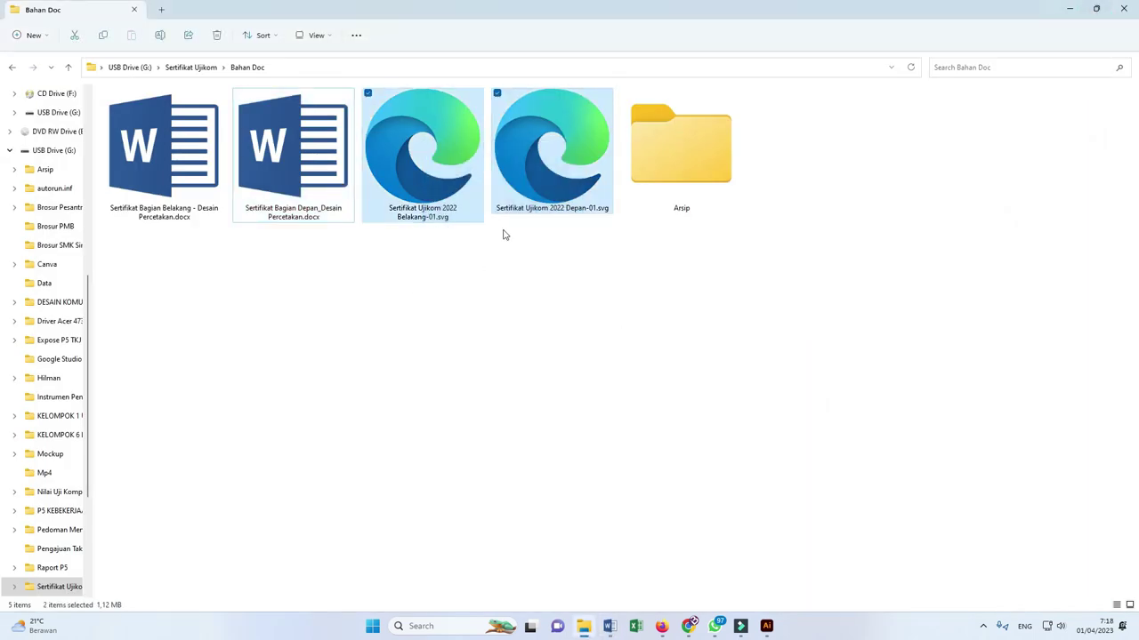
pyautogui.click(563, 301)
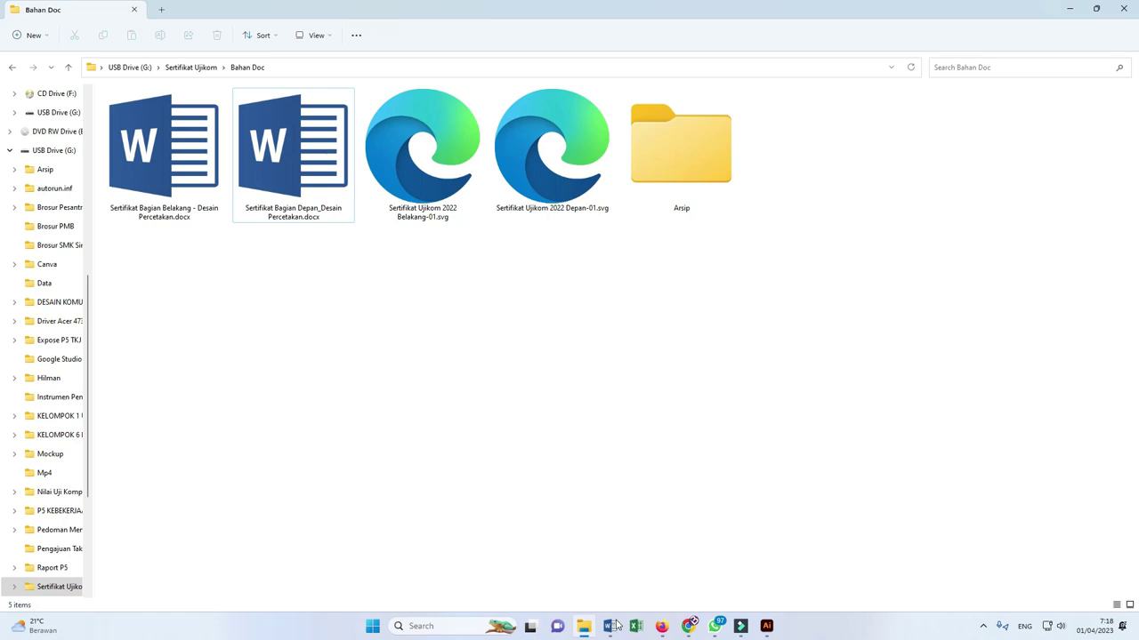
# - Try to replace the background picture of the front certificate document with a picture from a file
pyautogui.moveTo(614, 625)
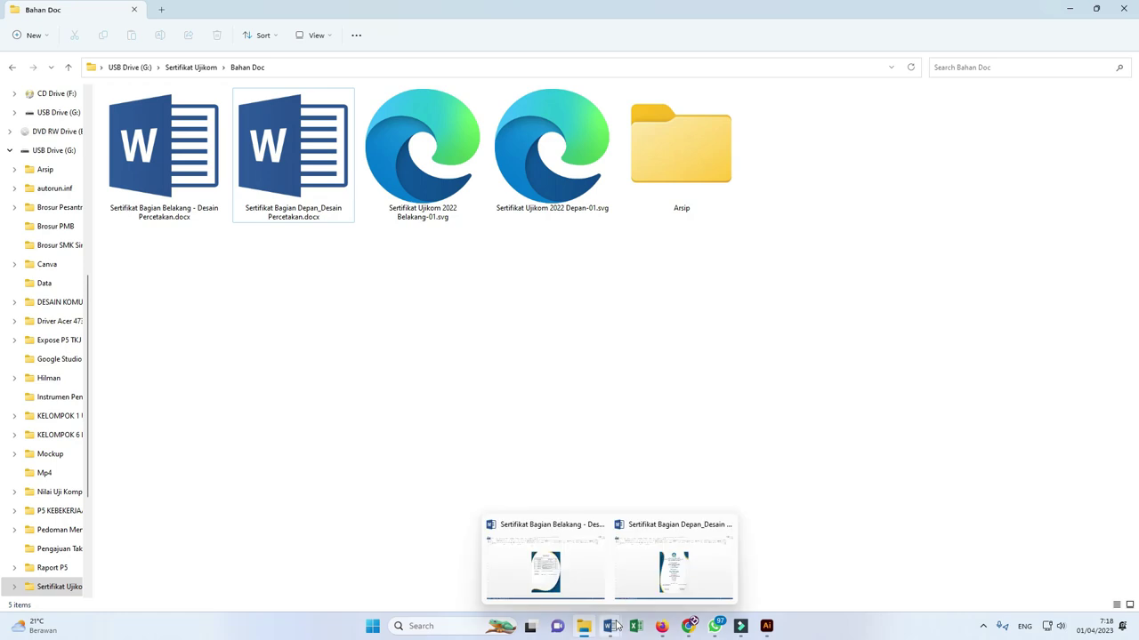
pyautogui.click(544, 561)
pyautogui.moveTo(614, 632)
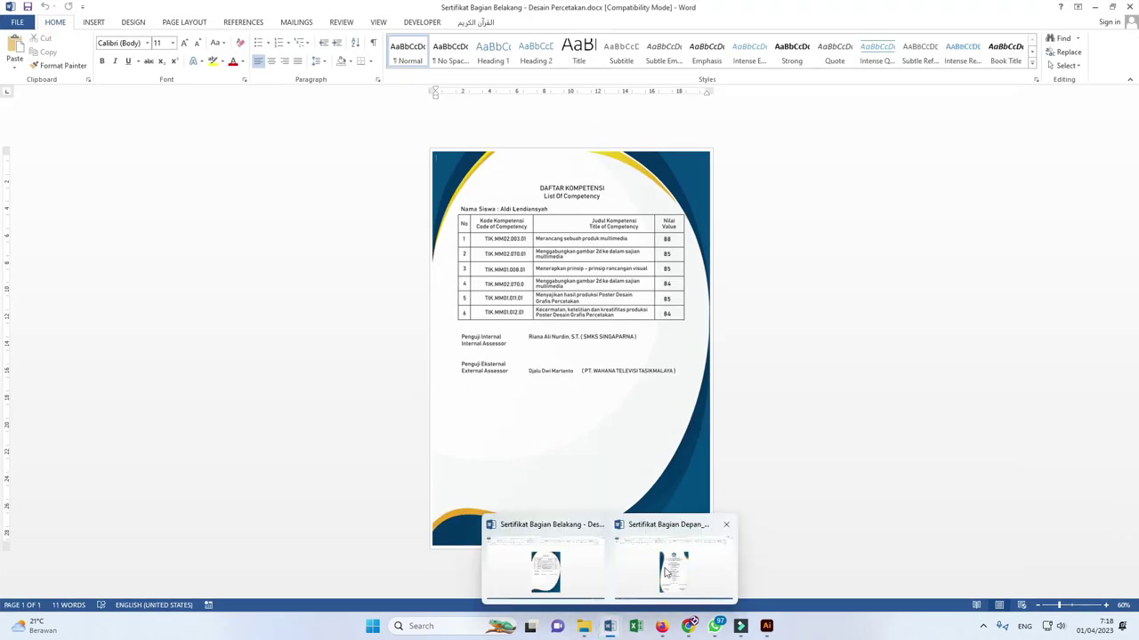
pyautogui.click(678, 562)
pyautogui.click(675, 162)
pyautogui.rightClick(675, 163)
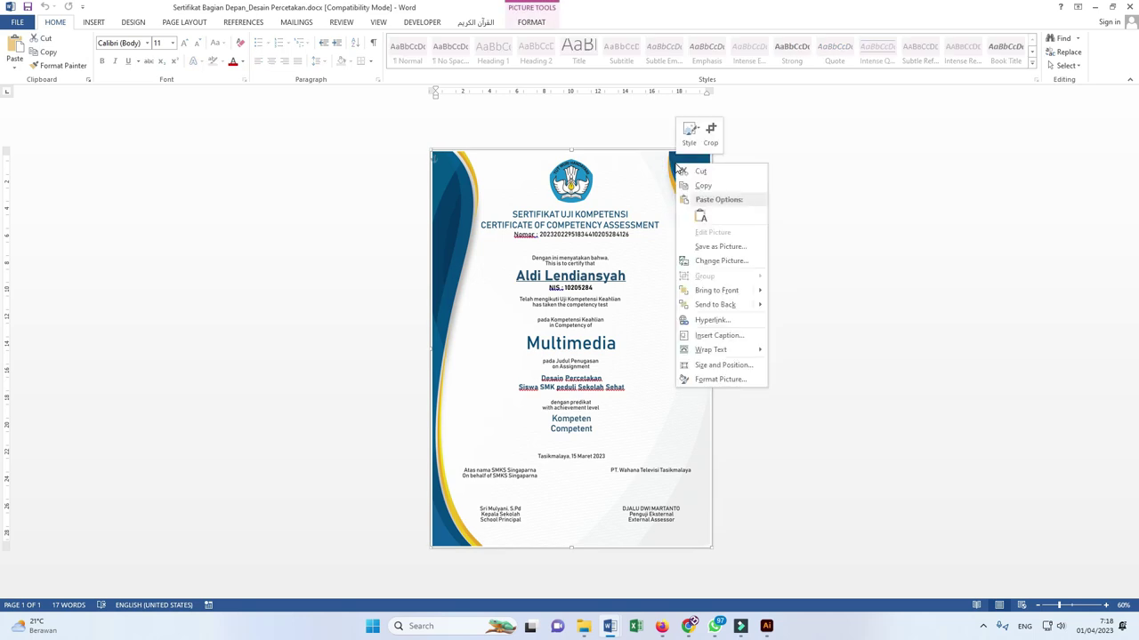
pyautogui.click(725, 261)
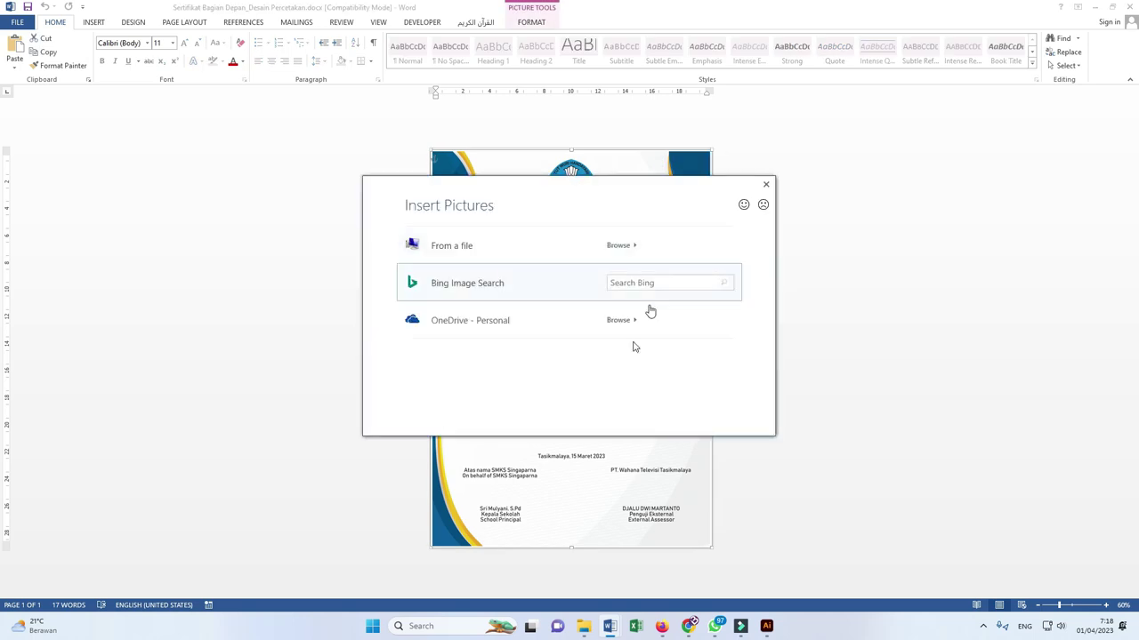
pyautogui.click(630, 245)
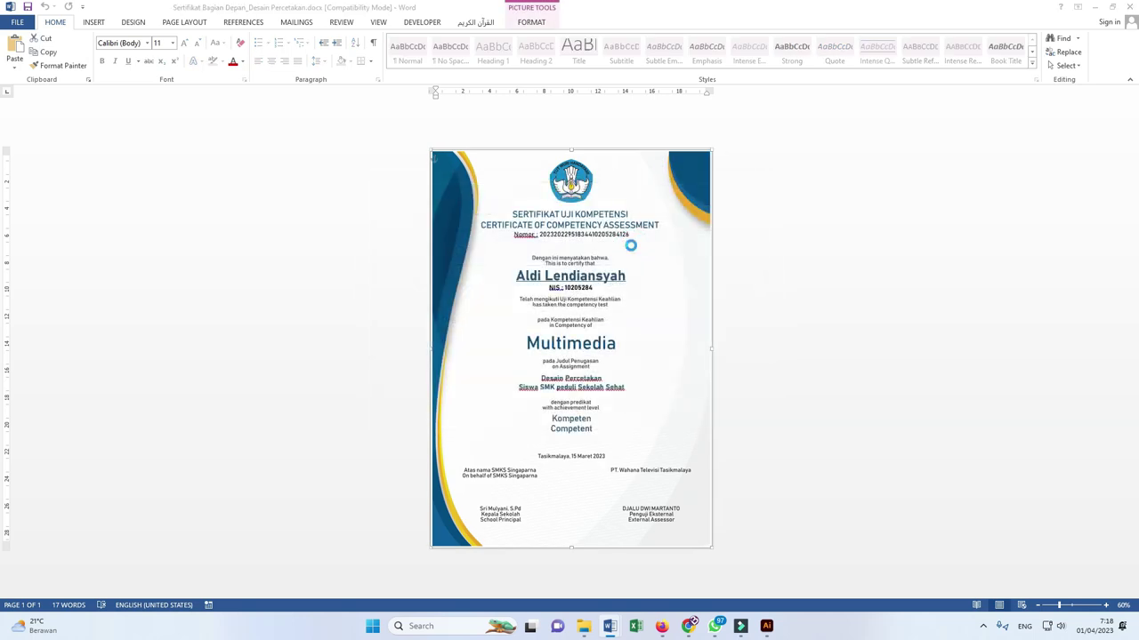
# - Copy the Bahan Doc folder's path from File Explorer and browse to that folder in Word's Insert Picture dialog
pyautogui.click(579, 627)
pyautogui.click(322, 64)
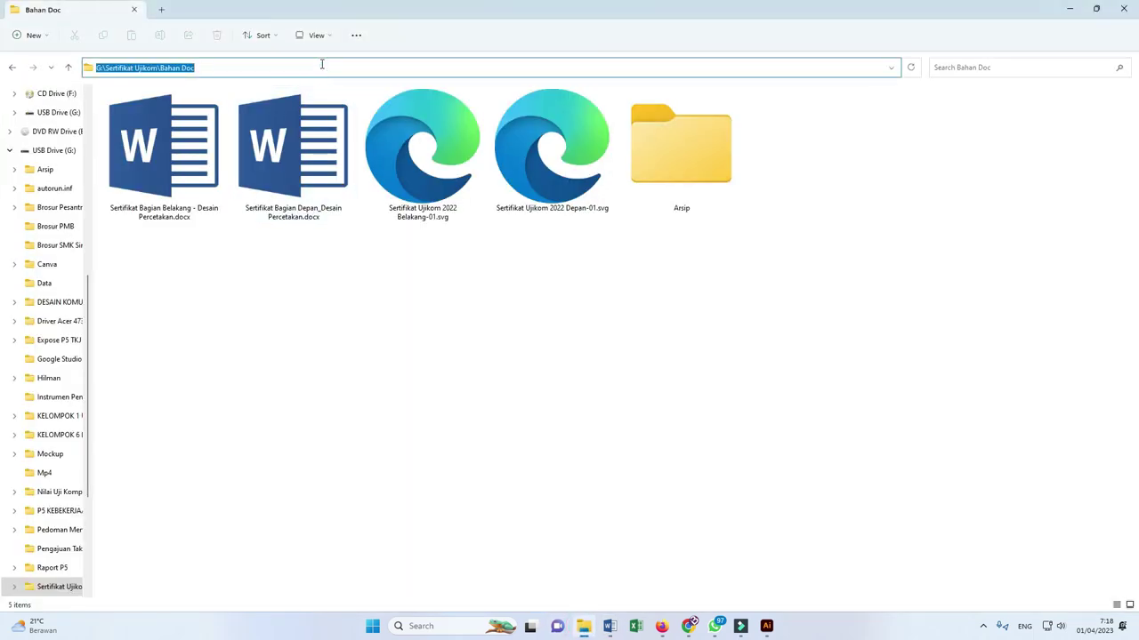
pyautogui.hotkey('ctrl', 'c')
pyautogui.hotkey('alt', 'Tab')
pyautogui.click(326, 39)
pyautogui.hotkey('ctrl', 'v')
pyautogui.press('Return')
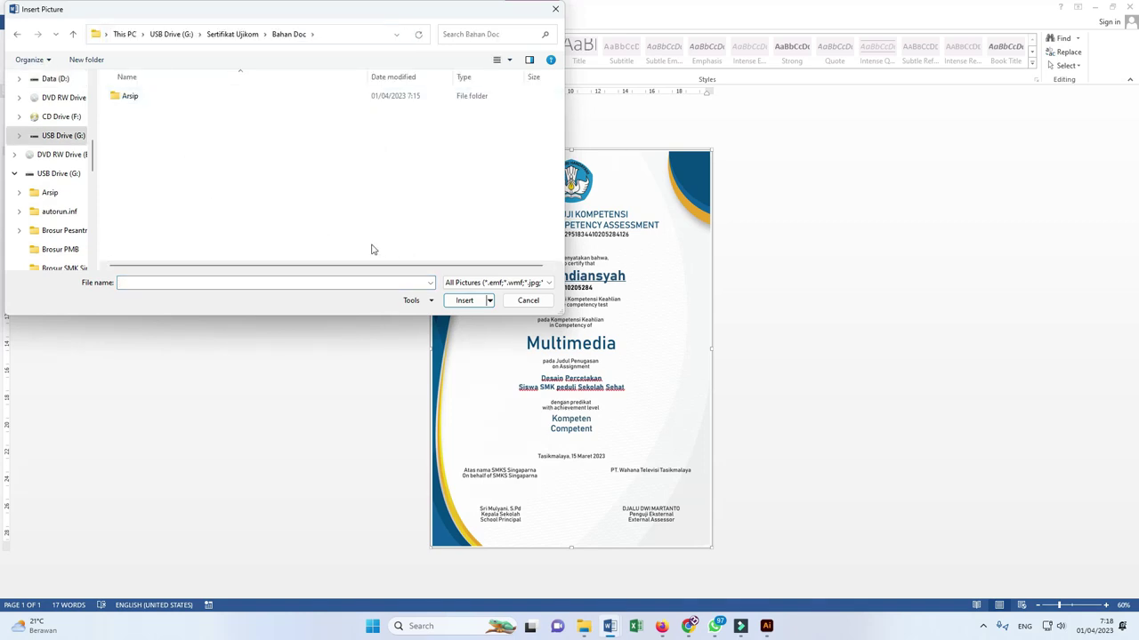
# - Check which picture file types can be inserted and close the dialog without inserting anything
pyautogui.click(472, 283)
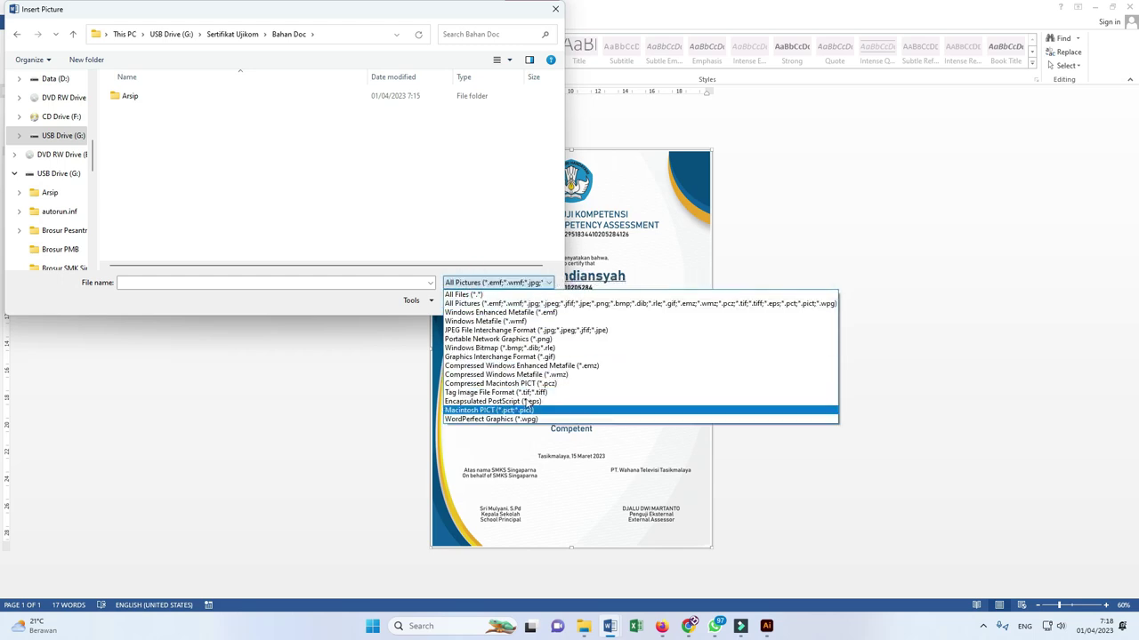
pyautogui.click(564, 16)
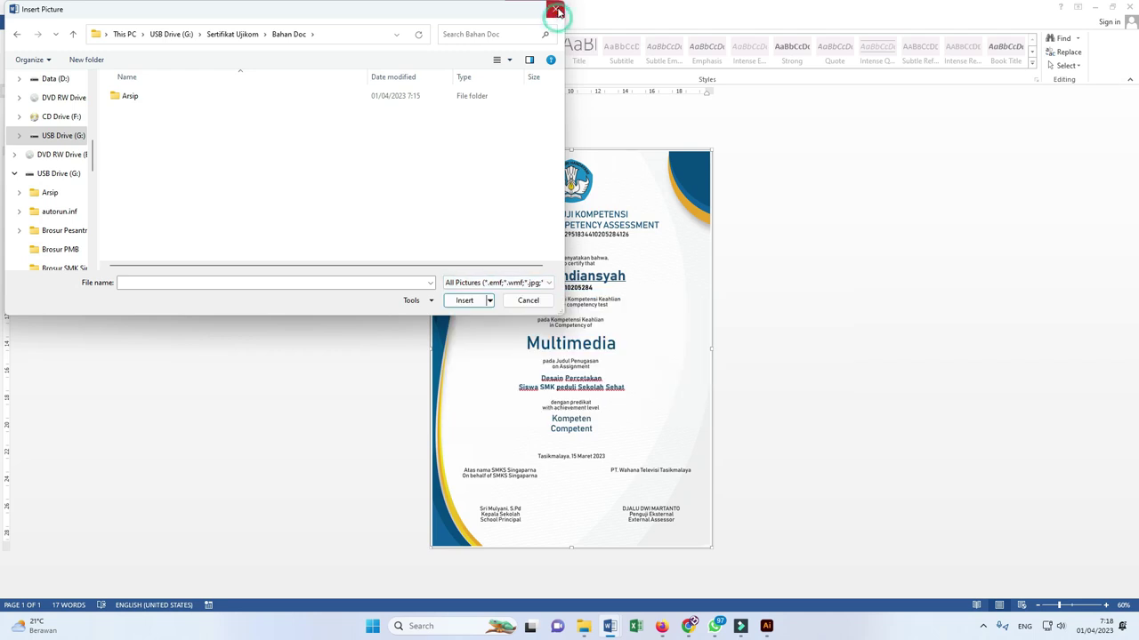
pyautogui.click(555, 9)
# - Switch to Firefox, search the web for "svg to emf" in a new tab and open the CloudConvert site
pyautogui.click(584, 627)
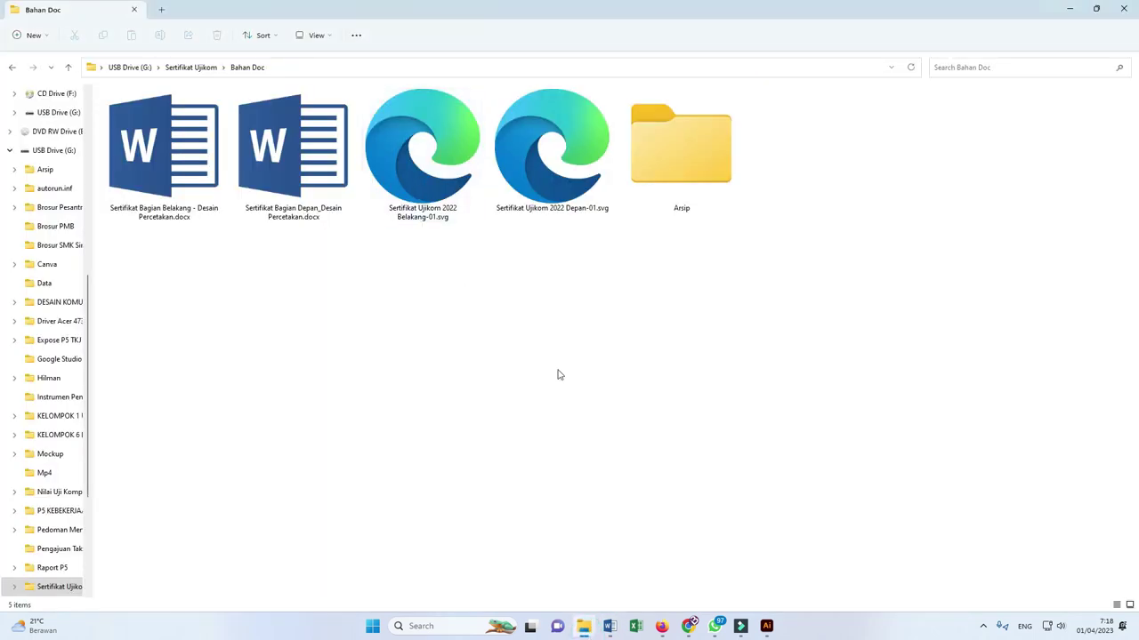
pyautogui.click(663, 626)
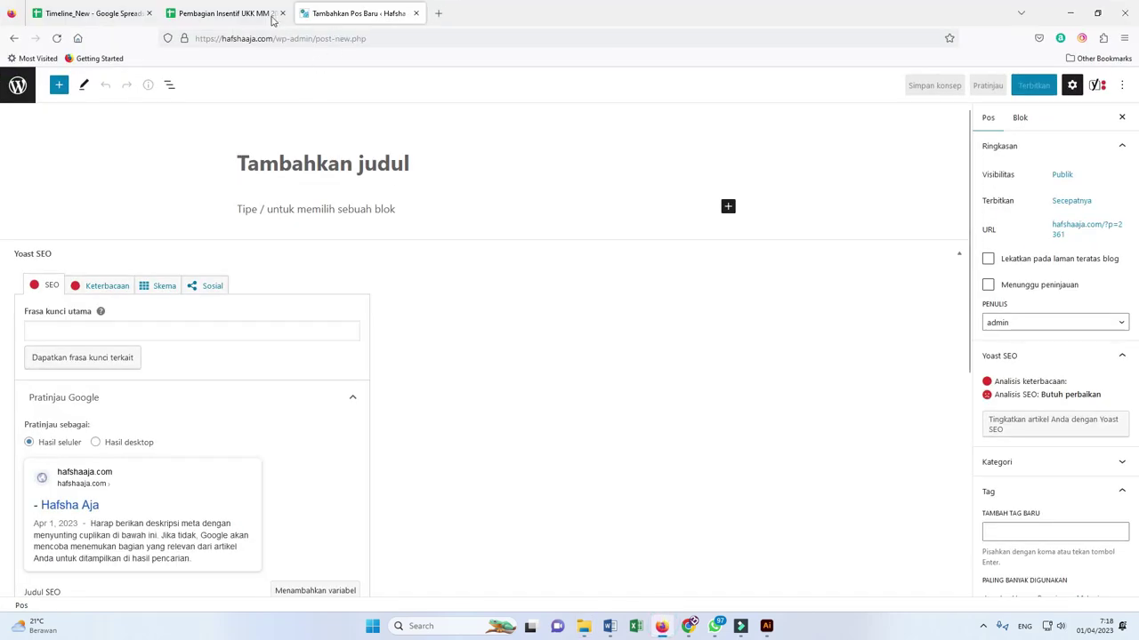
pyautogui.click(438, 13)
pyautogui.click(435, 38)
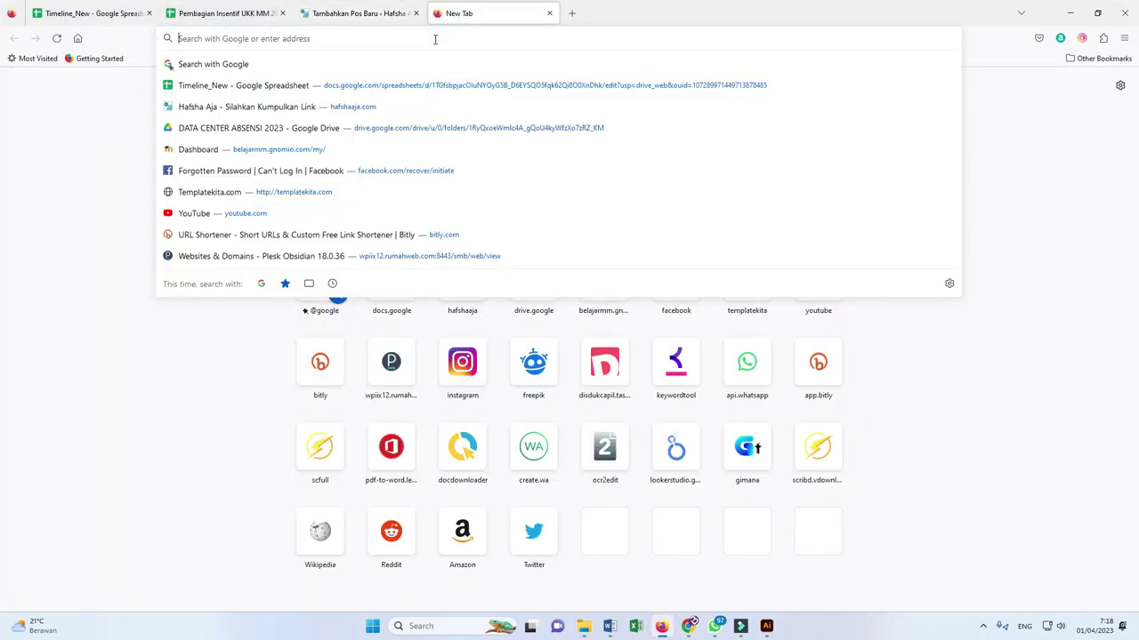
pyautogui.write('svg to e')
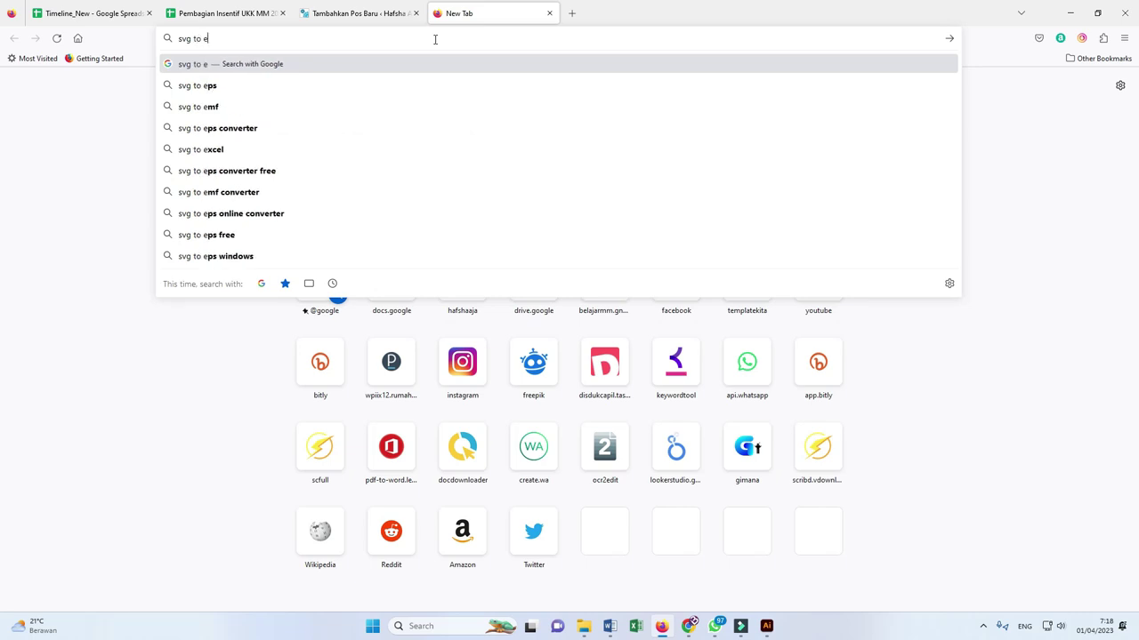
pyautogui.click(241, 106)
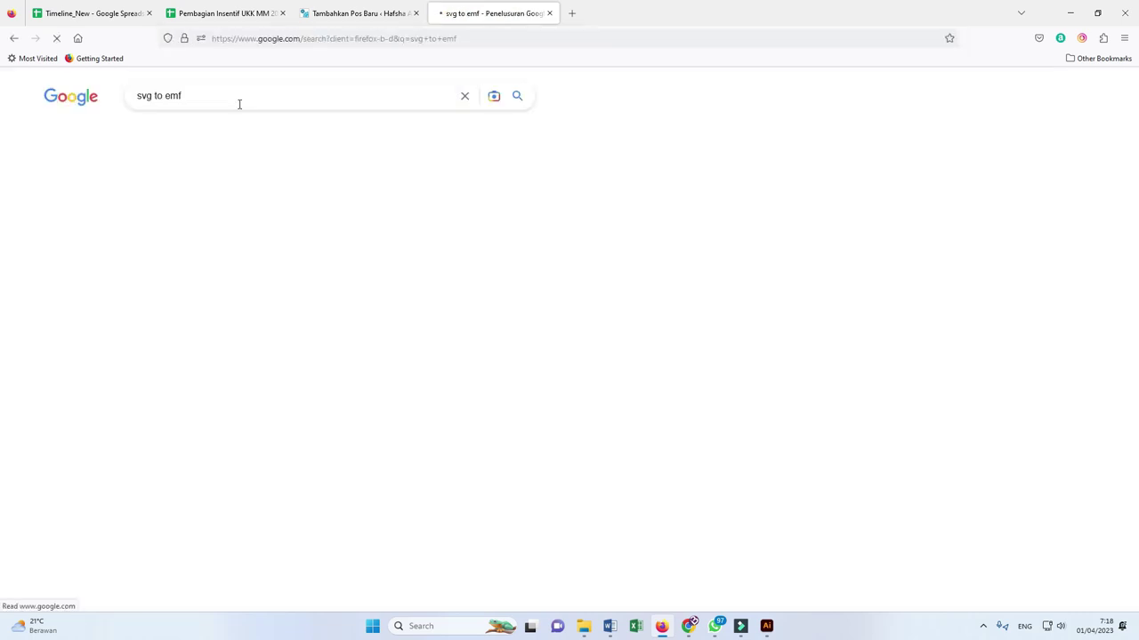
pyautogui.click(216, 209)
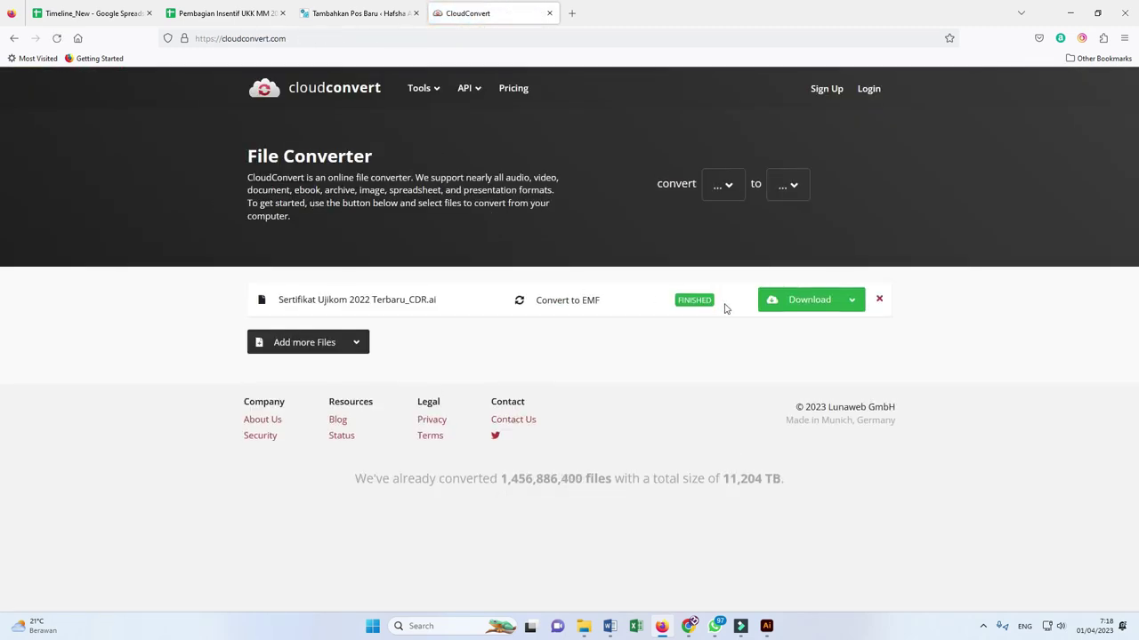
# - Remove the existing file from the converter and add Sertifikat Ujikom 2022 Belakang-01.svg and Sertifikat Ujikom 2022 Depan-01.svg from Bahan Doc
pyautogui.click(879, 299)
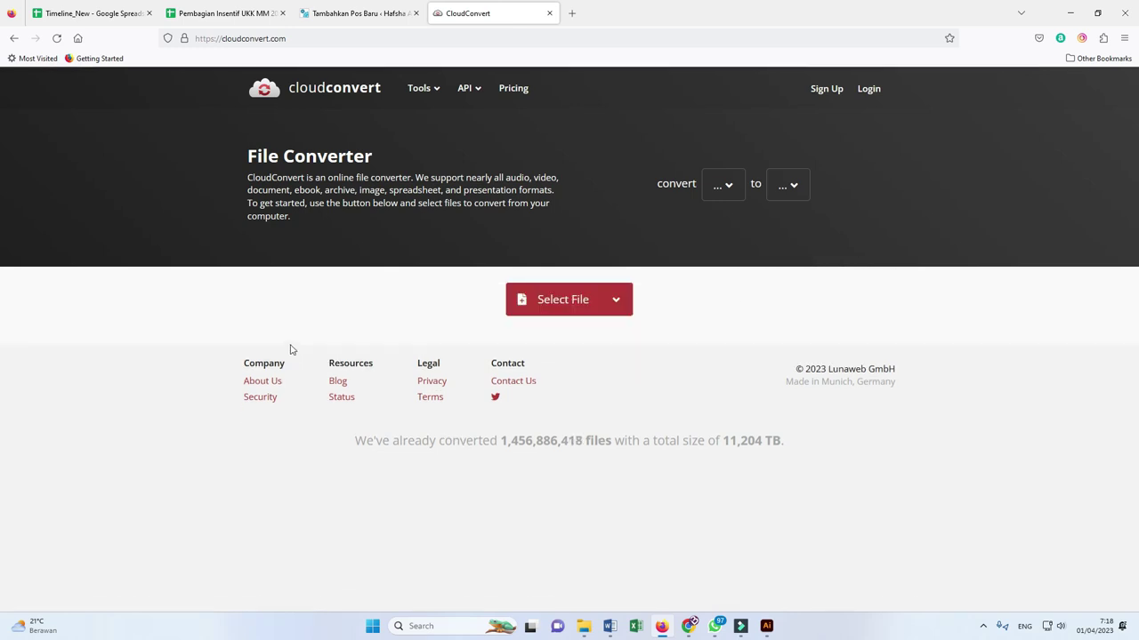
pyautogui.click(567, 294)
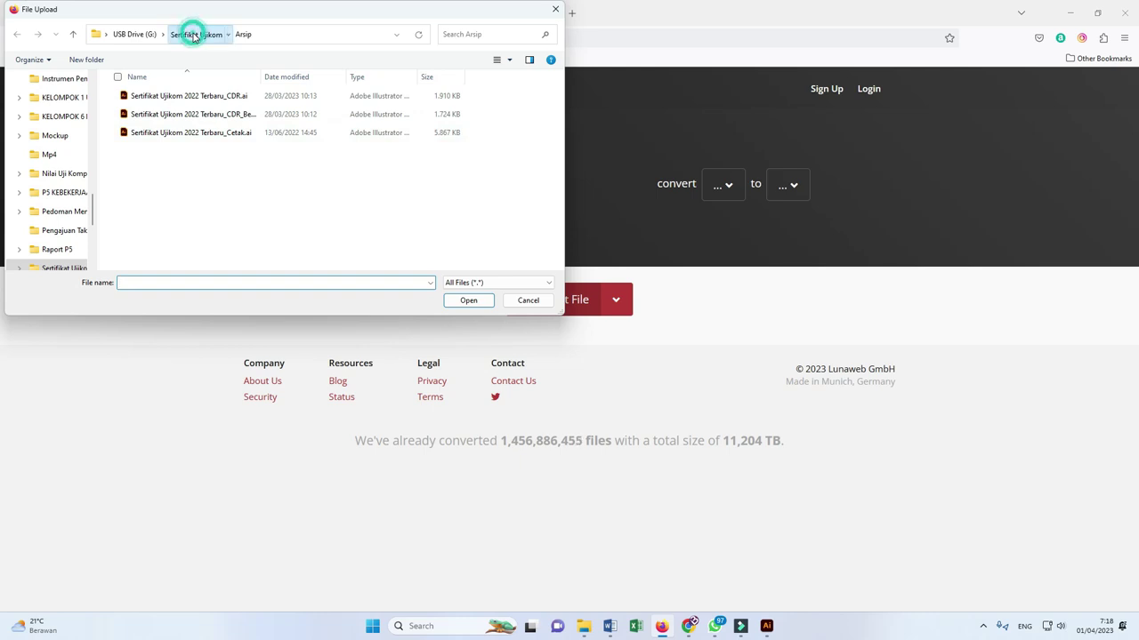
pyautogui.click(191, 33)
pyautogui.doubleClick(147, 98)
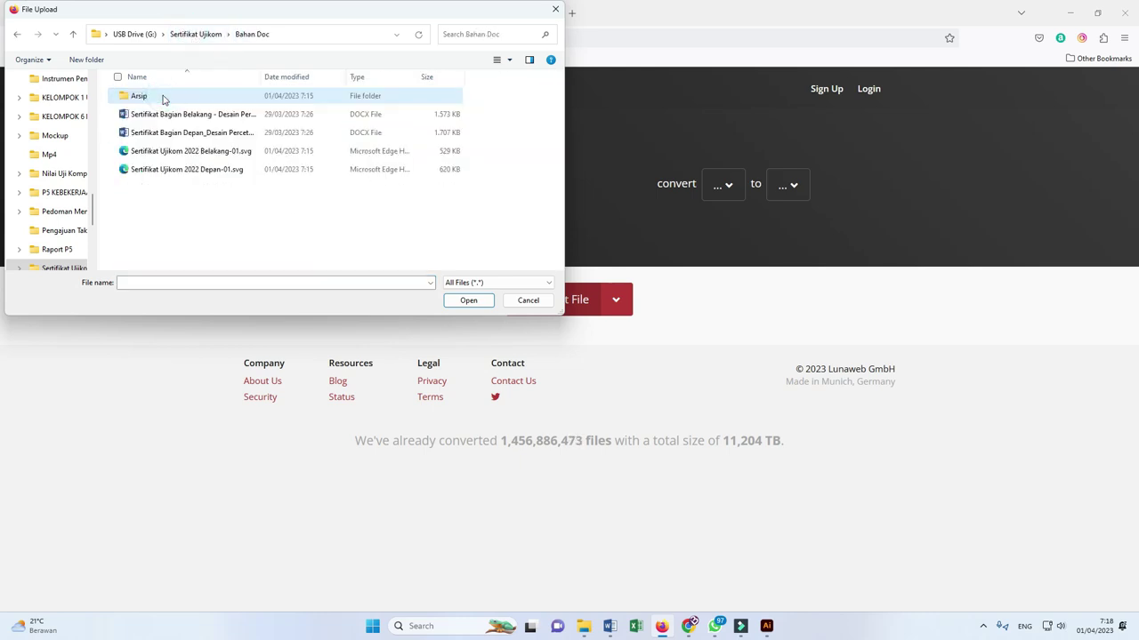
pyautogui.click(165, 153)
pyautogui.keyDown('shift'); pyautogui.click(169, 169); pyautogui.keyUp('shift')
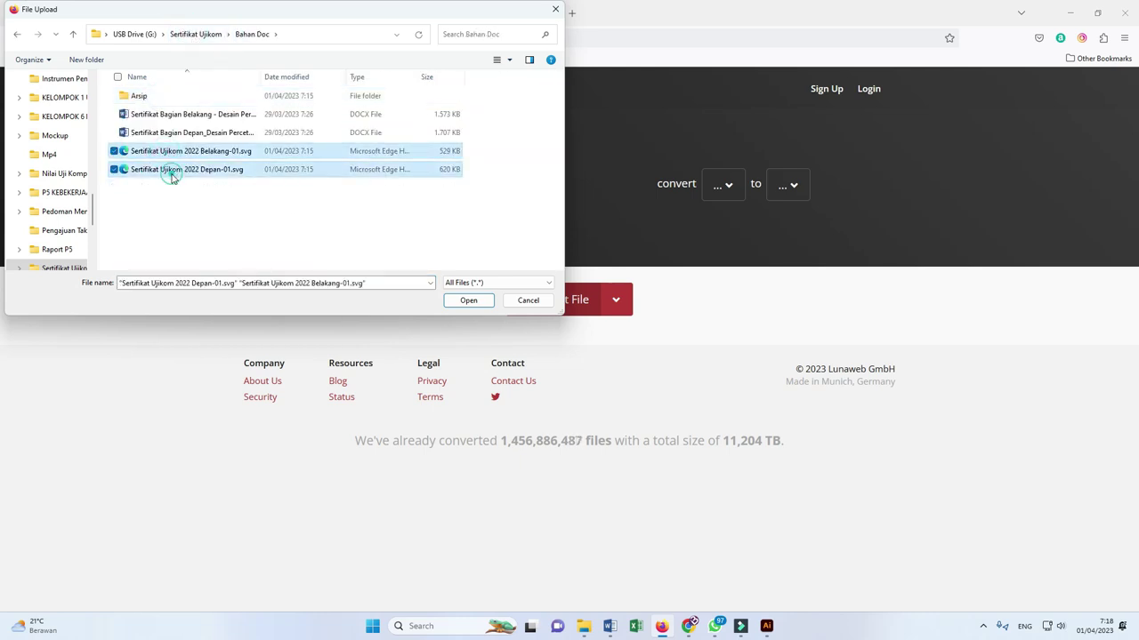
pyautogui.click(469, 300)
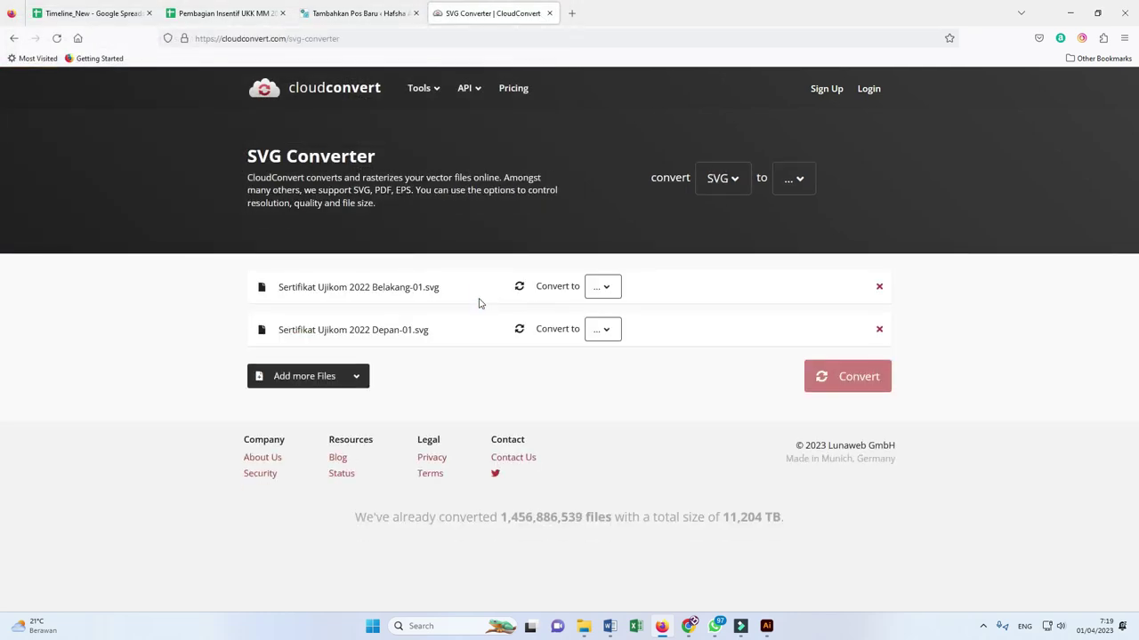
# - Set EMF as the output format for both certificate SVG files and convert them
pyautogui.click(602, 288)
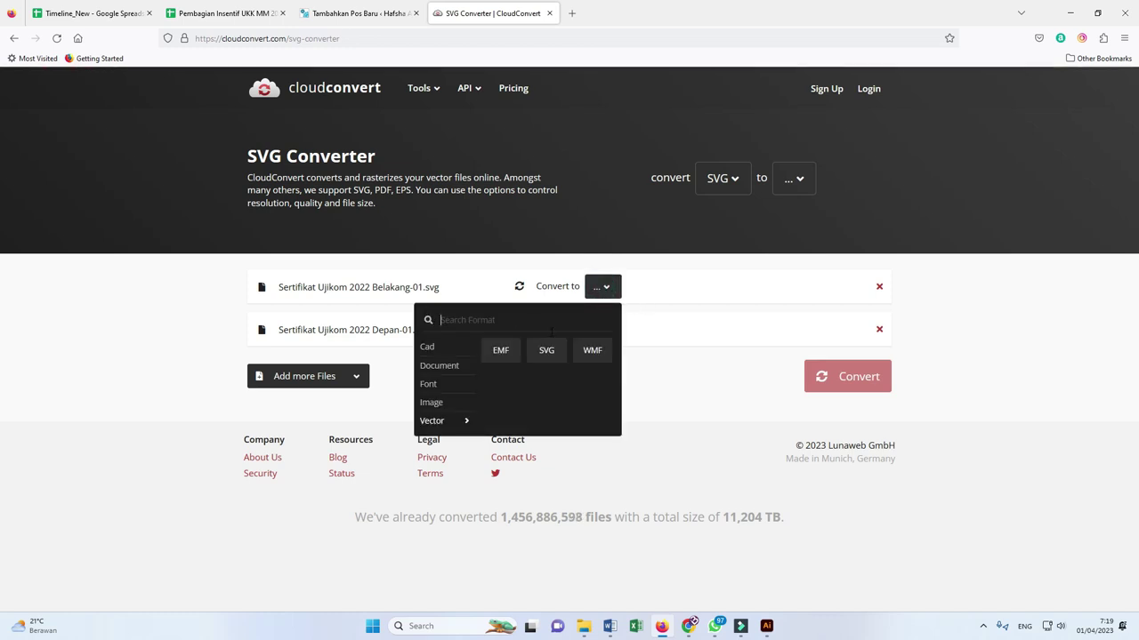
pyautogui.click(501, 350)
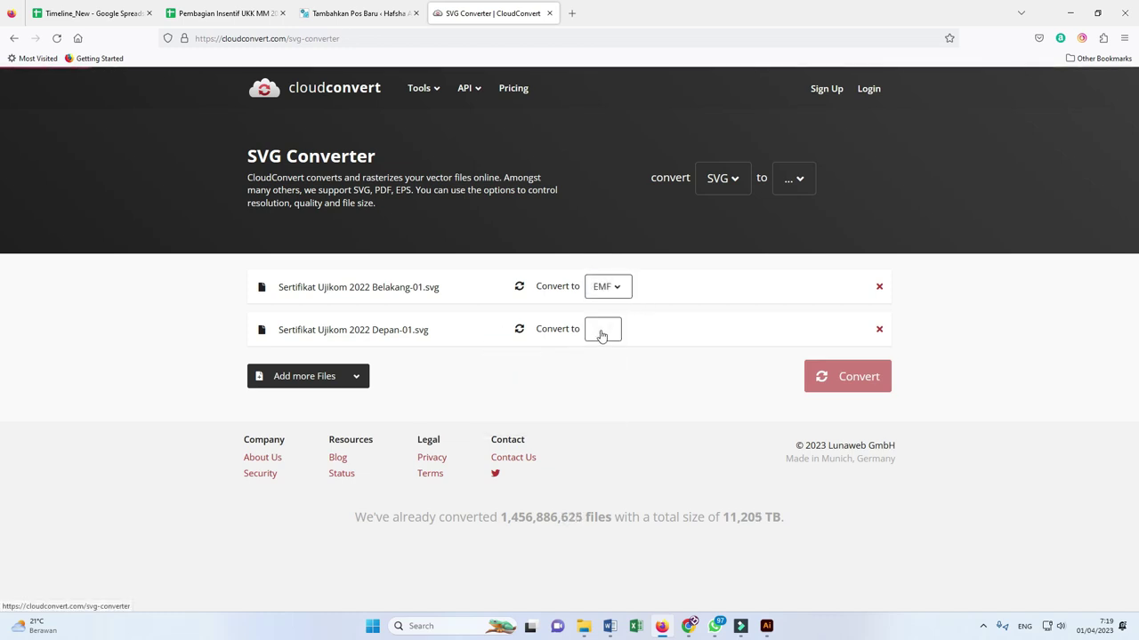
pyautogui.click(605, 330)
pyautogui.click(463, 349)
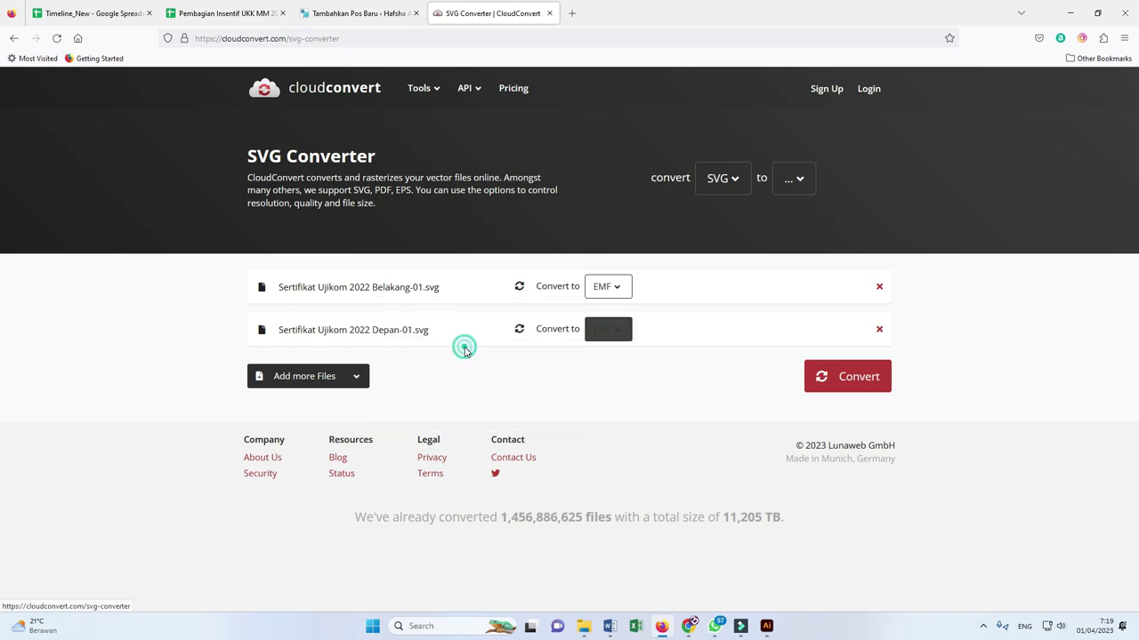
pyautogui.click(826, 378)
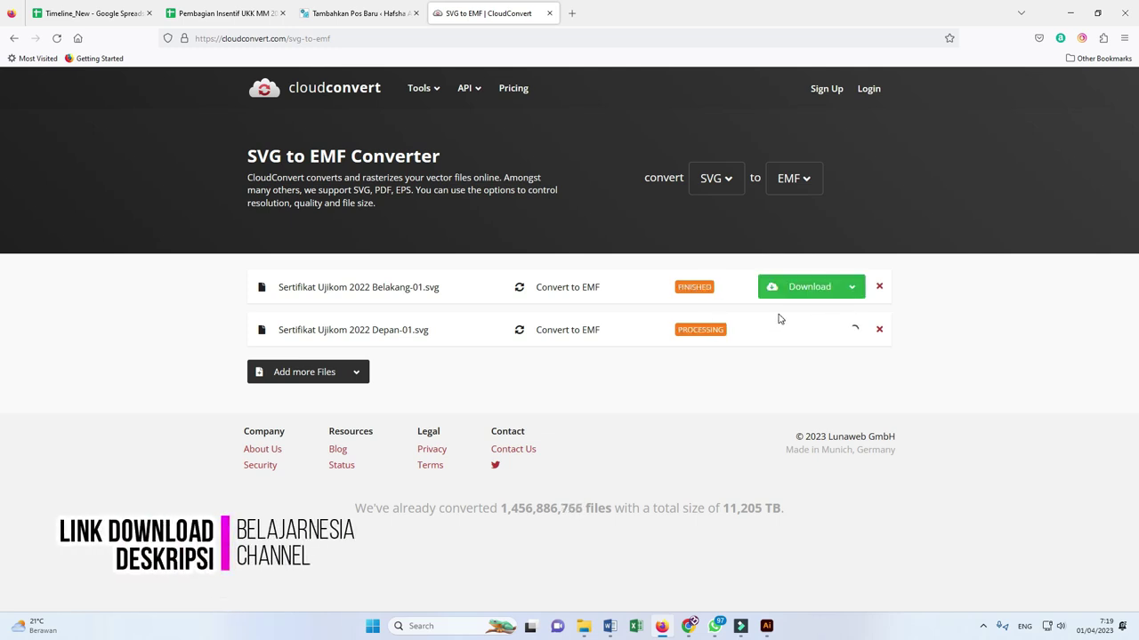
# - Download the converted back and front certificate EMF files and show them in their download folder
pyautogui.click(811, 290)
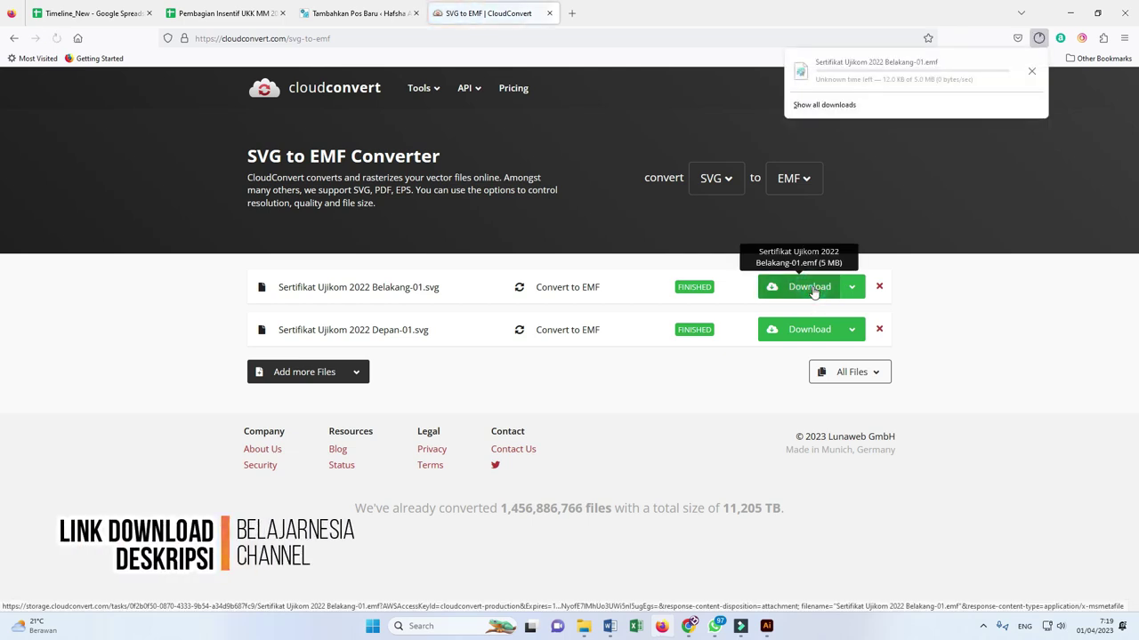
pyautogui.click(810, 331)
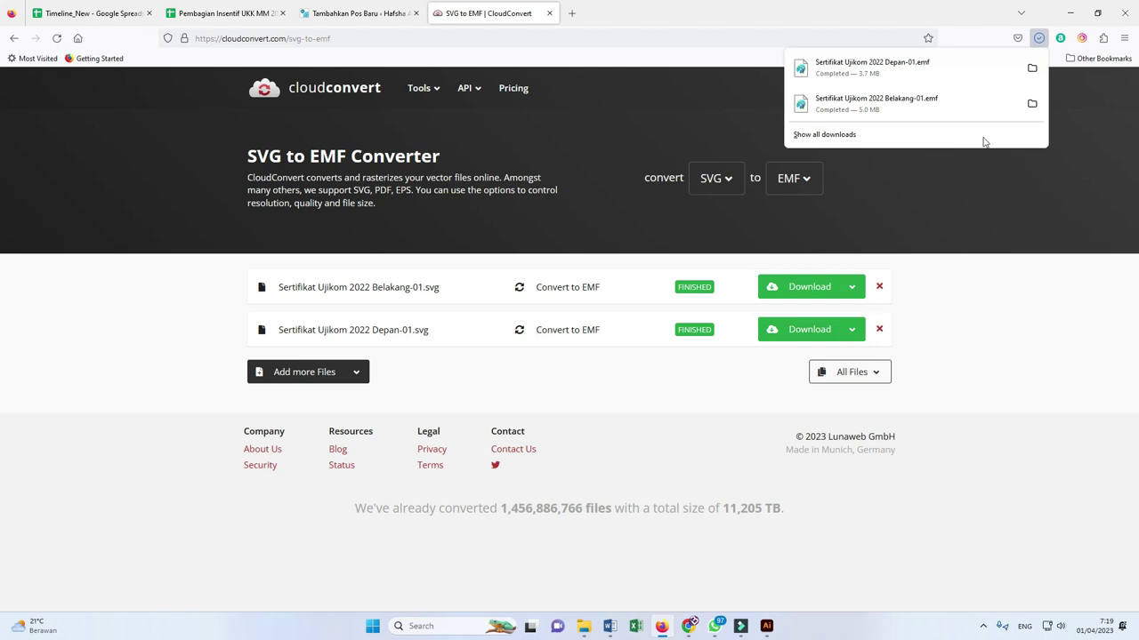
pyautogui.click(1030, 72)
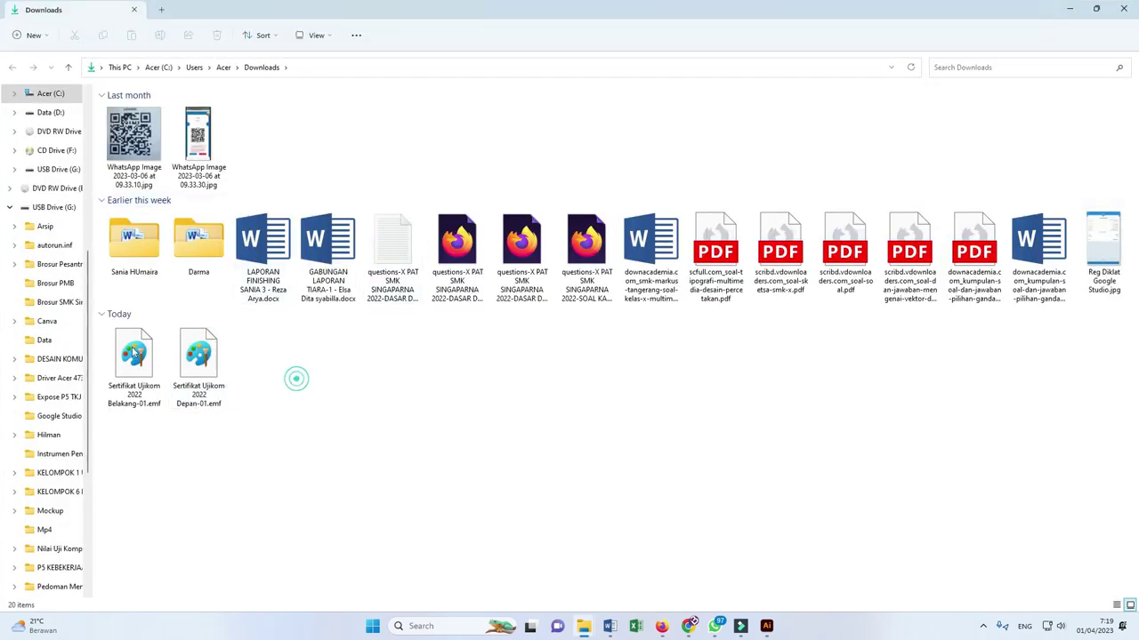
# - Copy the back and front certificate EMF files from Downloads into the Bahan Doc folder
pyautogui.moveTo(294, 377); pyautogui.dragTo(122, 346)
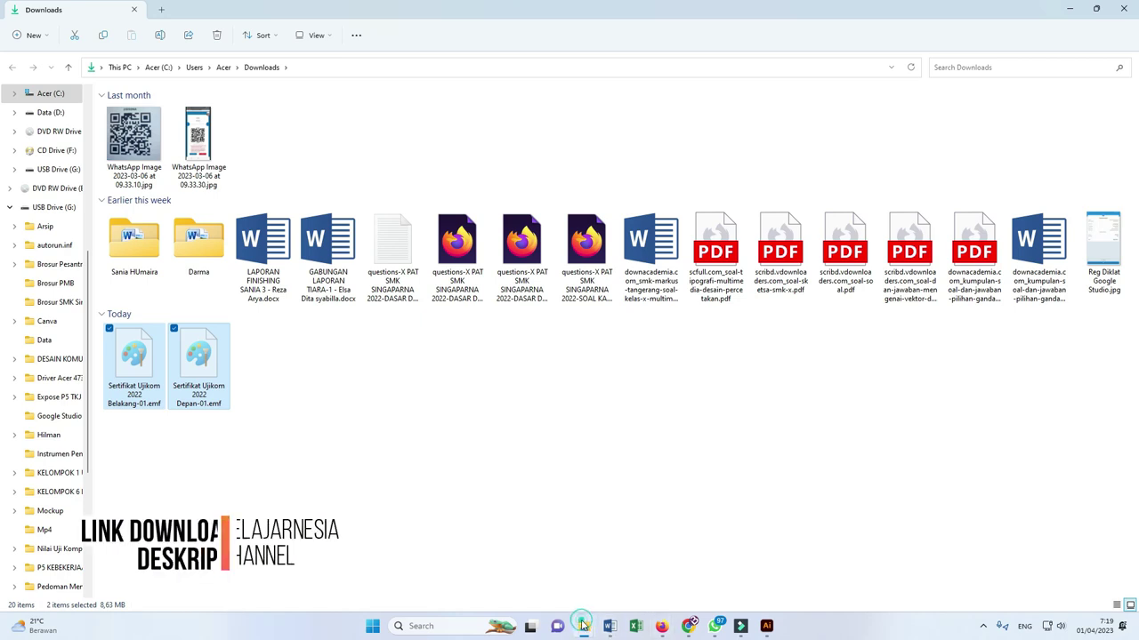
pyautogui.moveTo(584, 626)
pyautogui.click(521, 552)
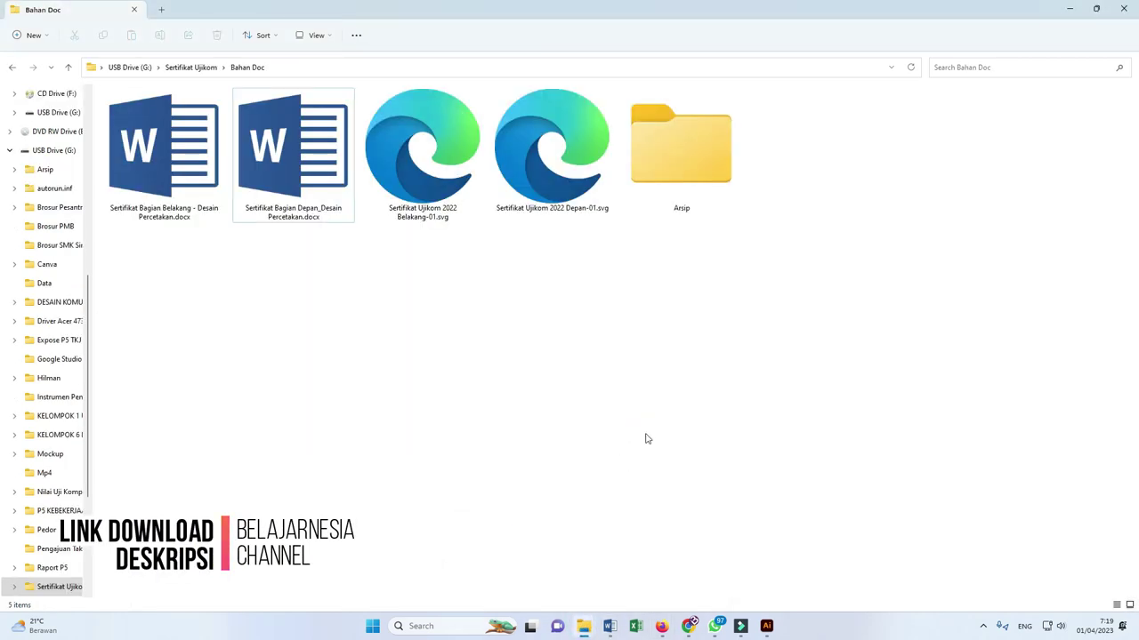
pyautogui.hotkey('ctrl', 'v')
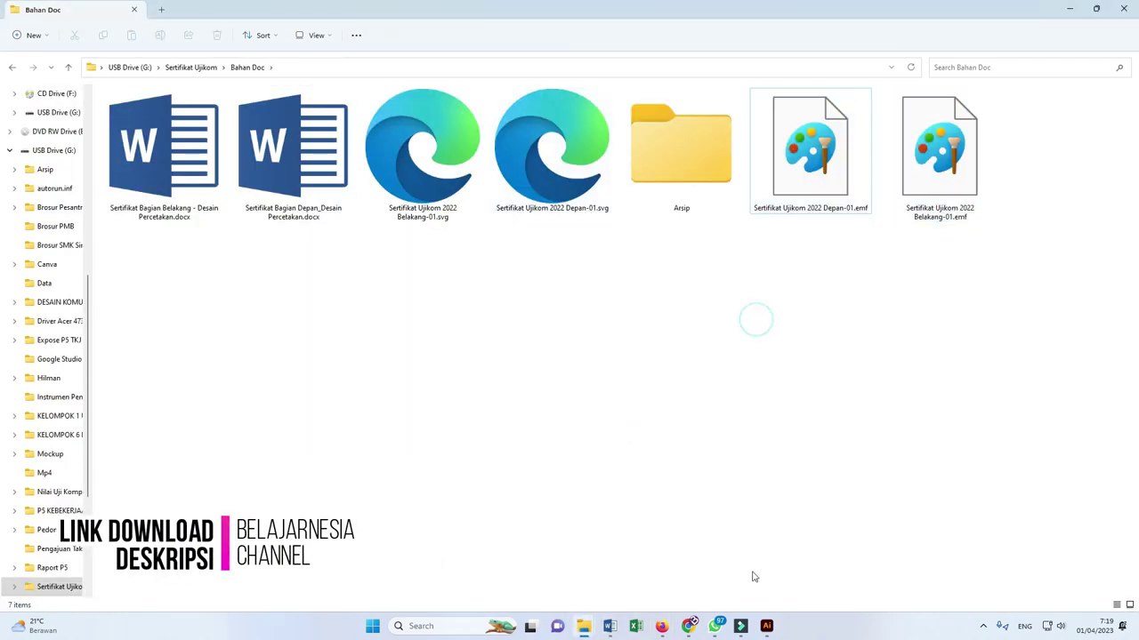
# - Switch to the front certificate document in Word and replace its background picture with Sertifikat Ujikom 2022 Depan-01.emf
pyautogui.moveTo(754, 626)
pyautogui.click(611, 626)
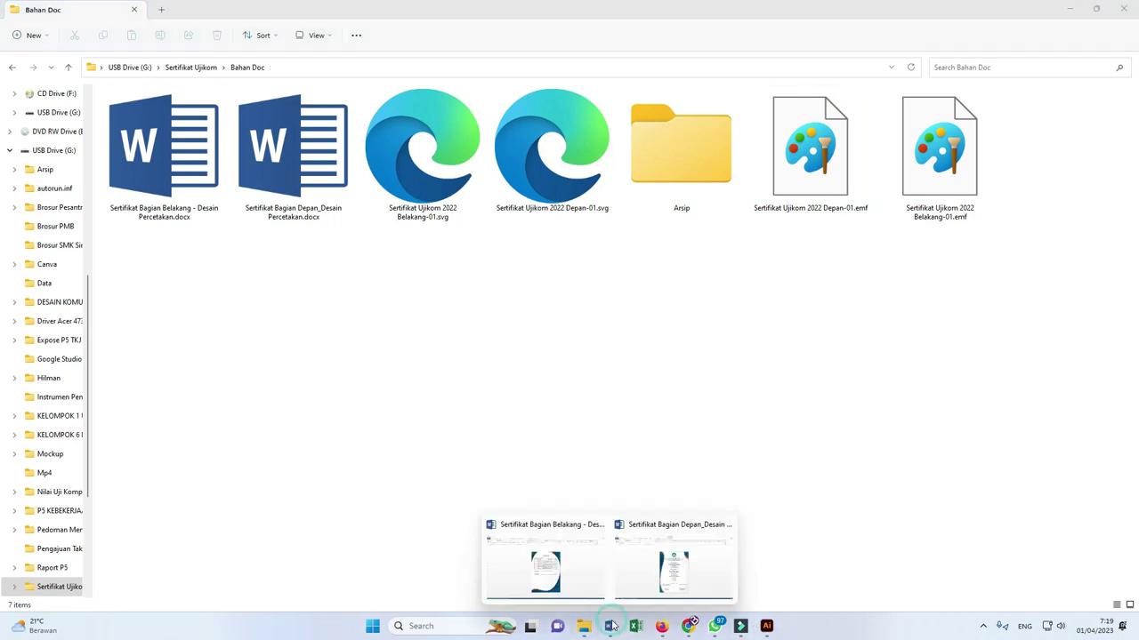
pyautogui.click(691, 555)
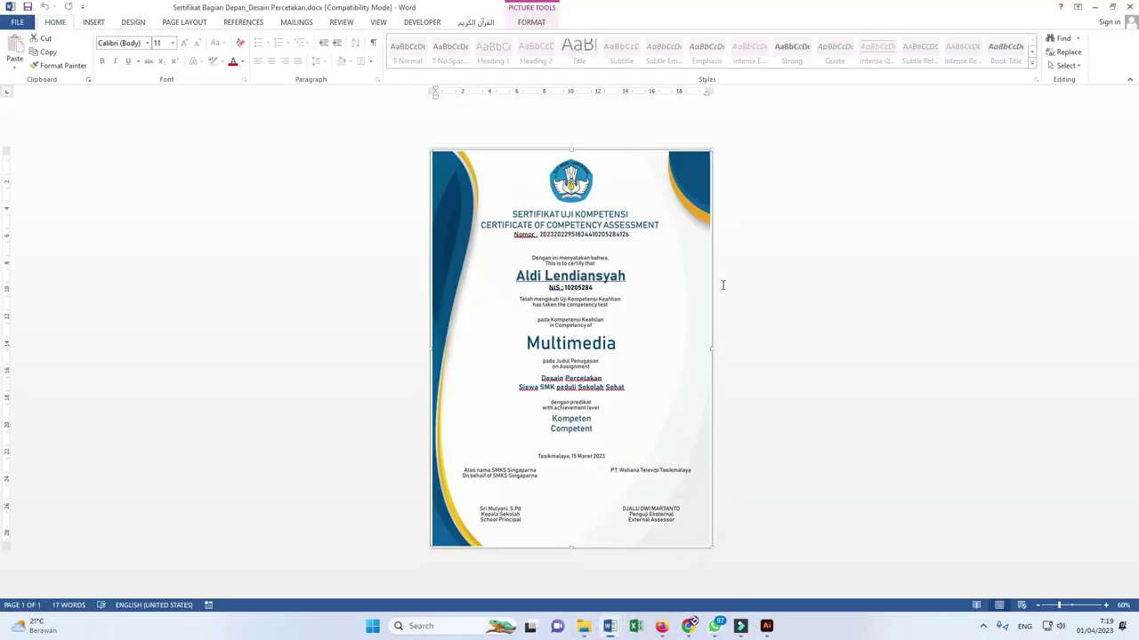
pyautogui.rightClick(699, 180)
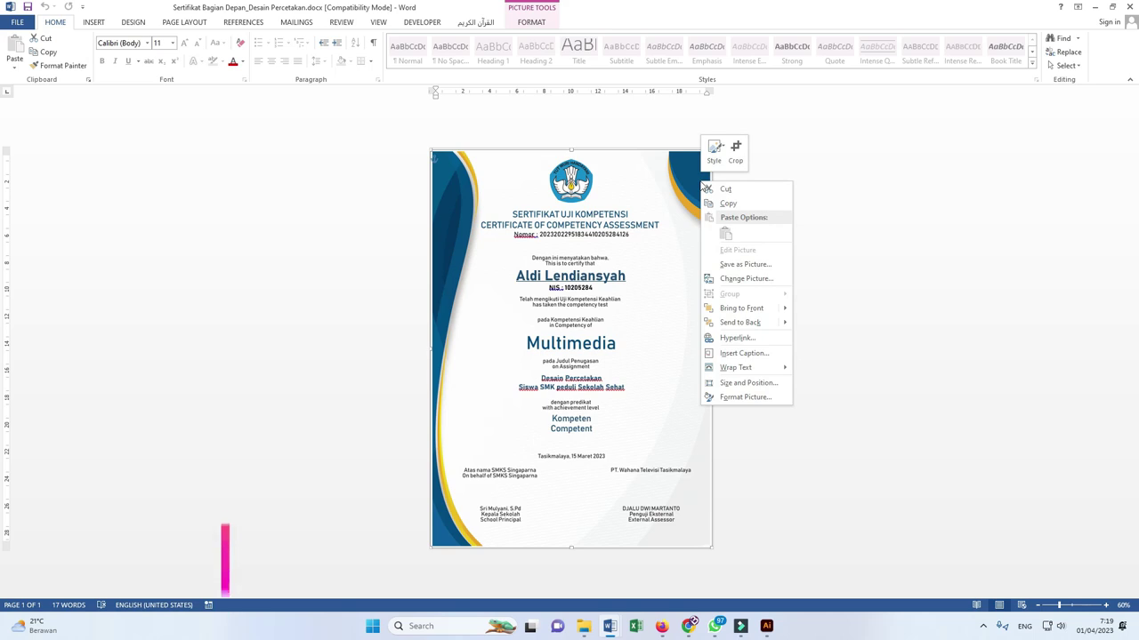
pyautogui.click(736, 278)
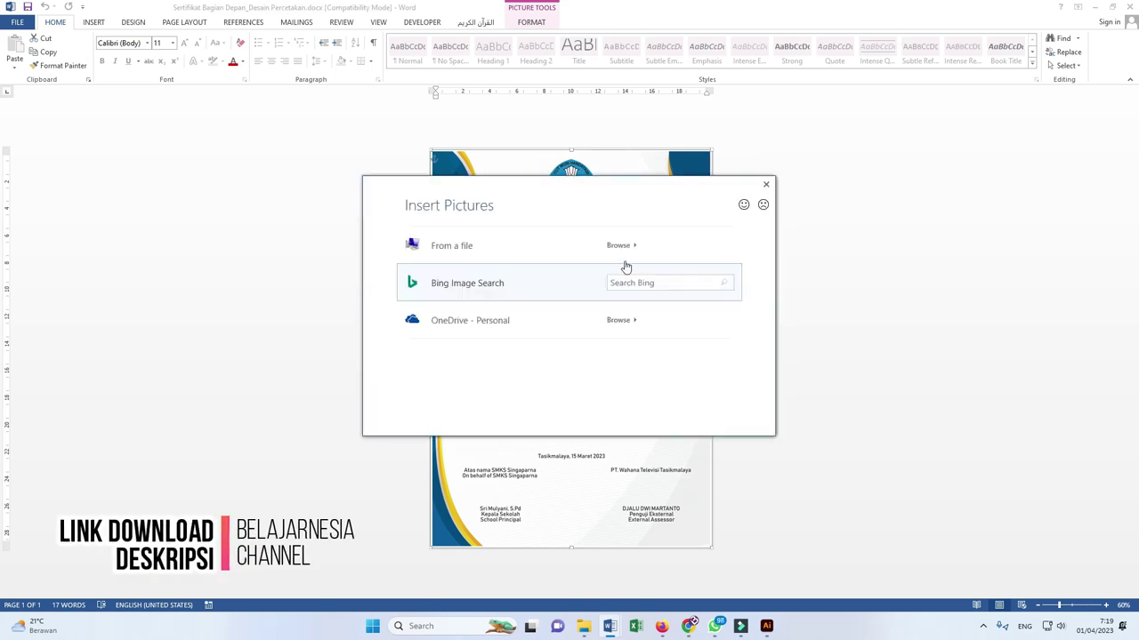
pyautogui.click(620, 247)
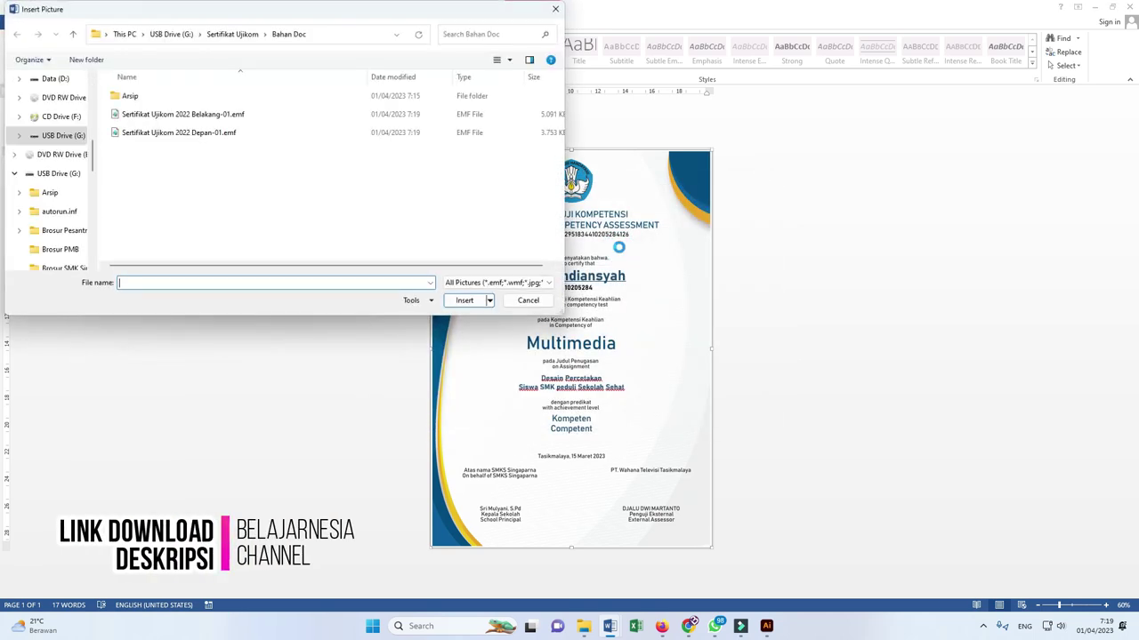
pyautogui.click(215, 133)
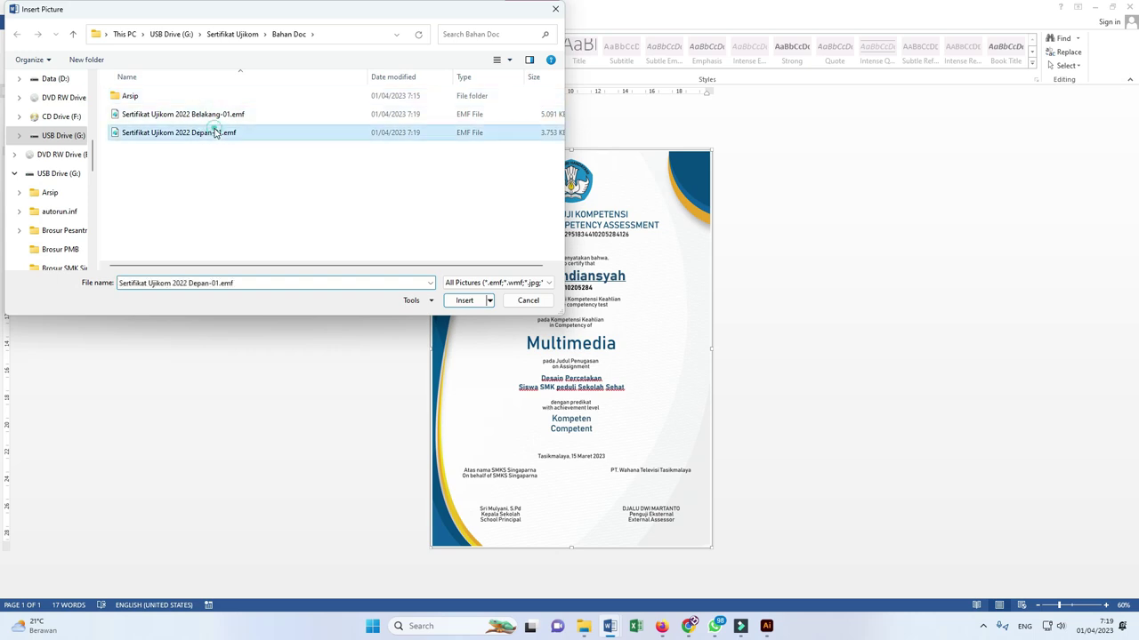
pyautogui.click(454, 300)
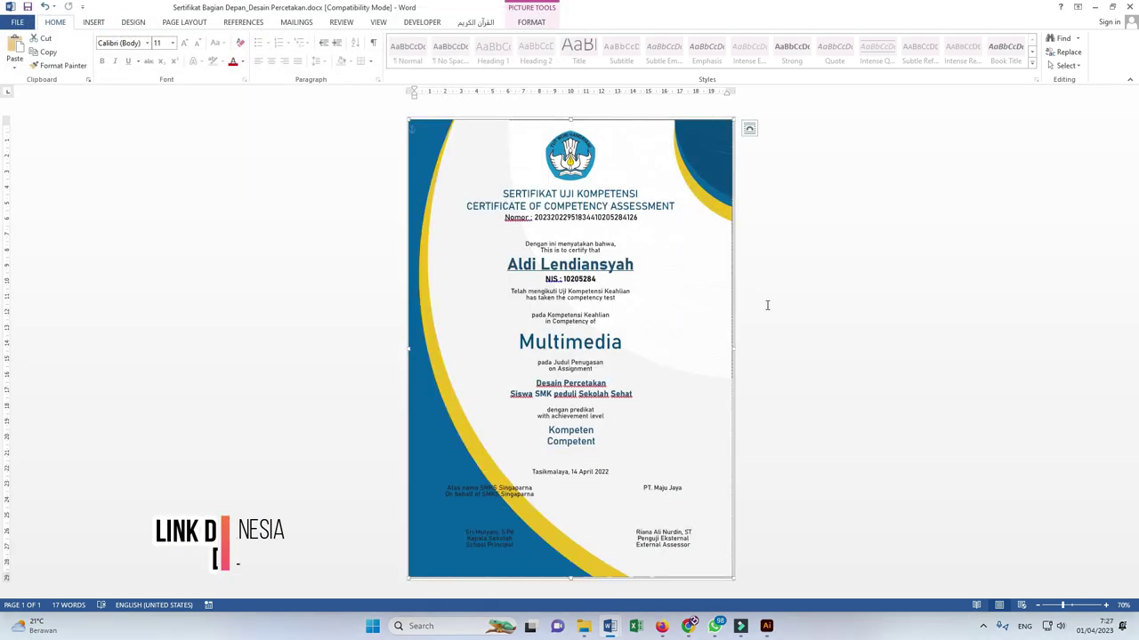
# - Examine the front certificate's new background, logo and corner ornament for sharpness at several magnifications, up to 500%
pyautogui.click(809, 214)
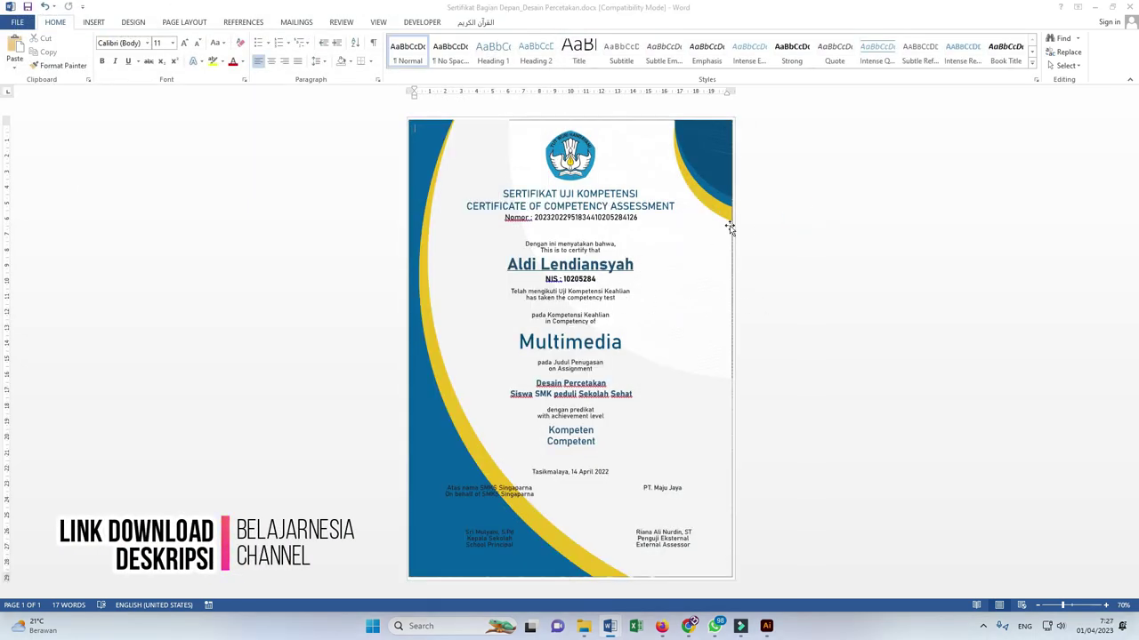
pyautogui.keyDown('ctrl'); pyautogui.scroll(3, 729, 223); pyautogui.keyUp('ctrl')
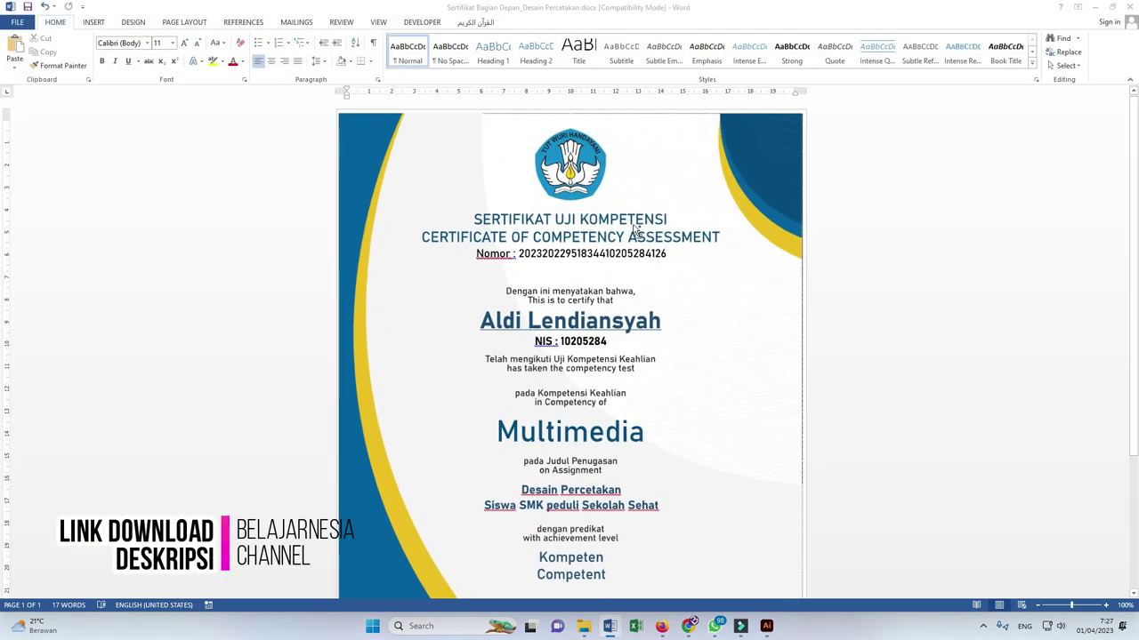
pyautogui.keyDown('ctrl'); pyautogui.scroll(-1, 636, 229); pyautogui.keyUp('ctrl')
pyautogui.scroll(-1, 635, 228)
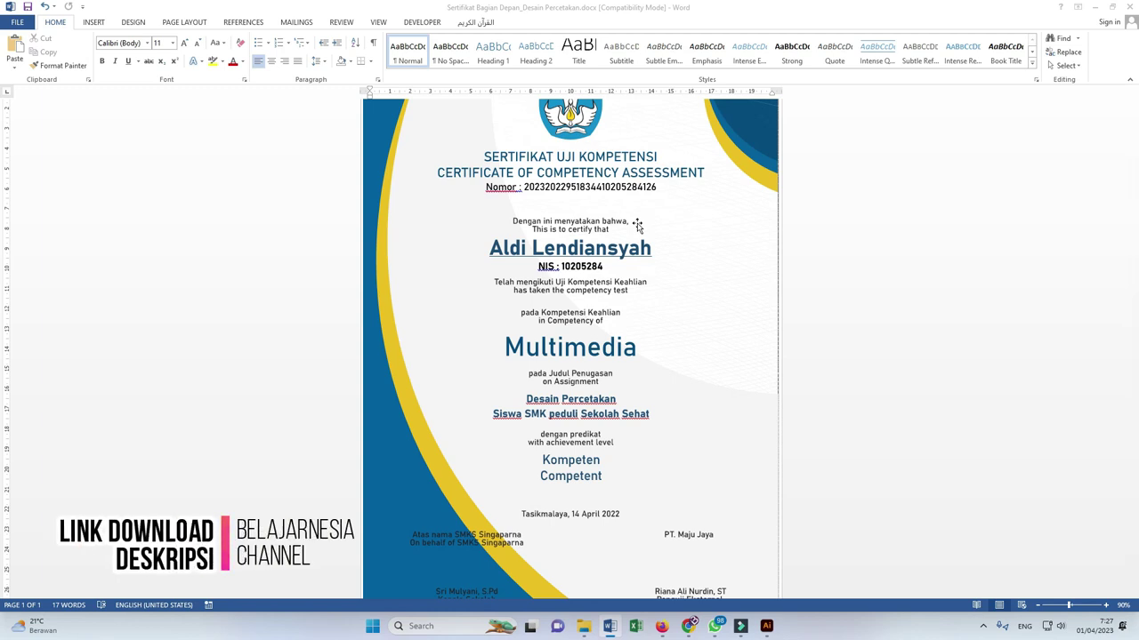
pyautogui.keyDown('ctrl'); pyautogui.scroll(-2, 714, 201); pyautogui.keyUp('ctrl')
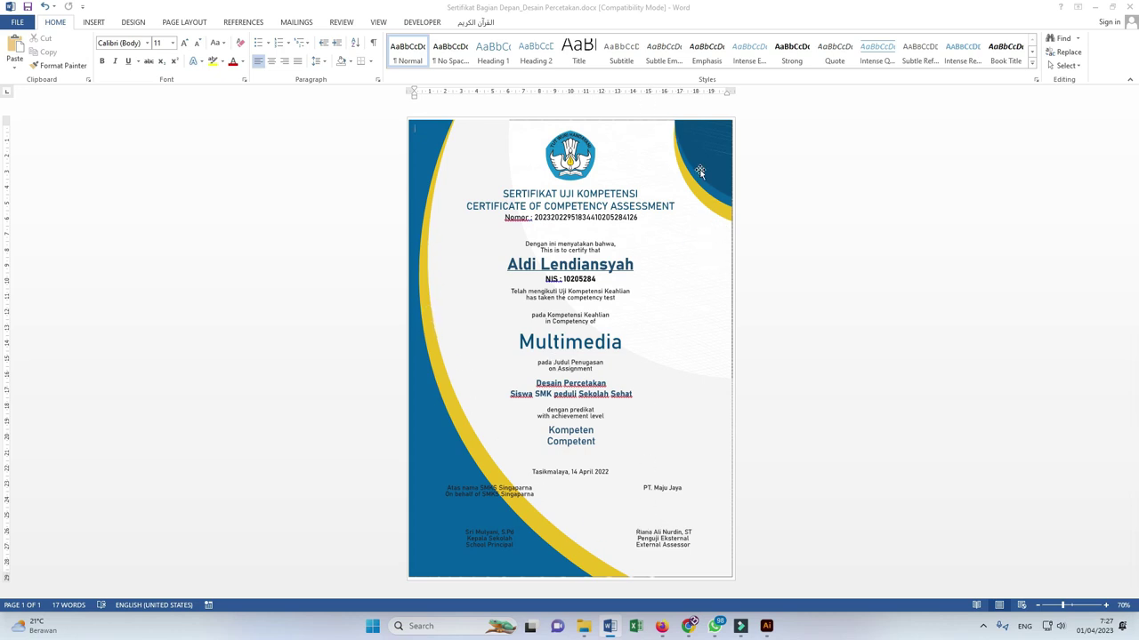
pyautogui.rightClick(700, 171)
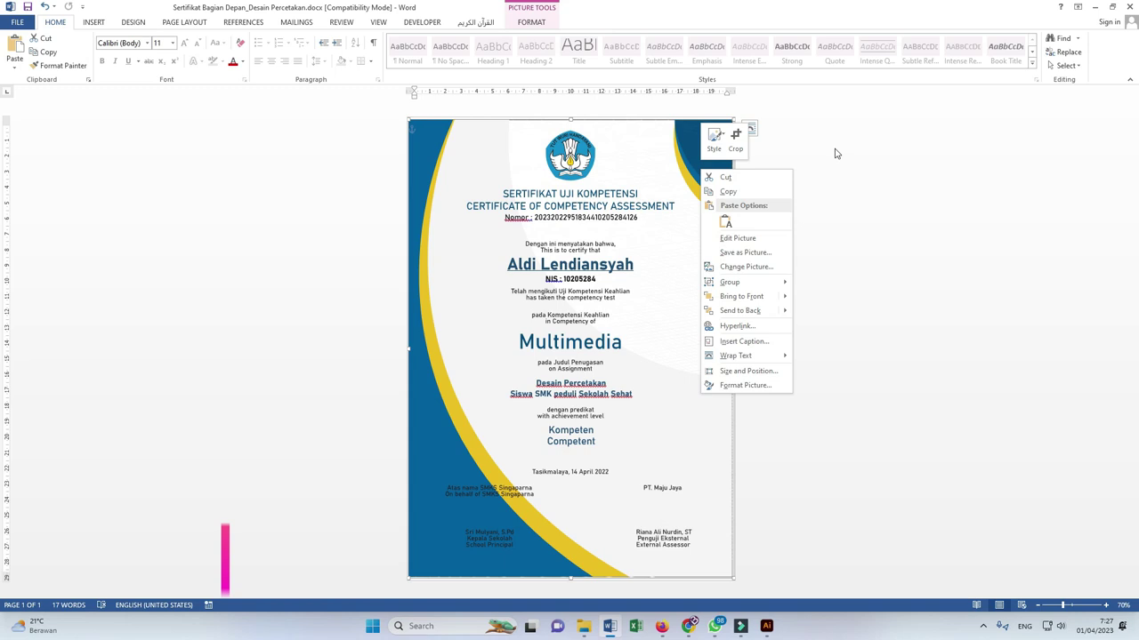
pyautogui.keyDown('ctrl'); pyautogui.scroll(12, 859, 145); pyautogui.keyUp('ctrl')
pyautogui.keyDown('ctrl'); pyautogui.scroll(20, 969, 267); pyautogui.keyUp('ctrl')
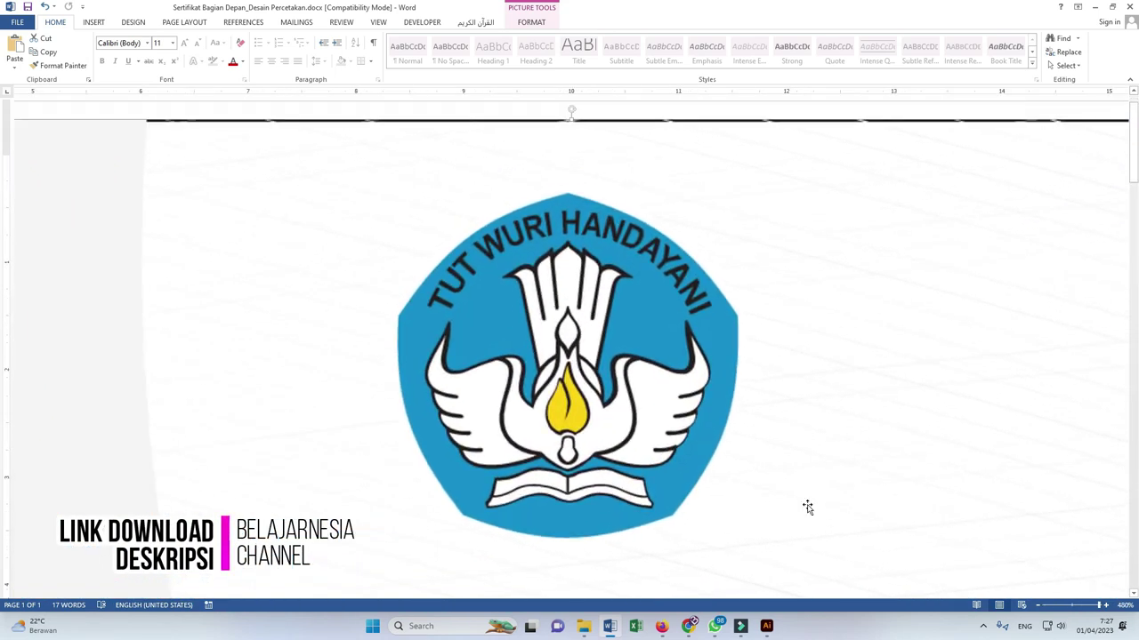
pyautogui.keyDown('ctrl'); pyautogui.scroll(2, 653, 380); pyautogui.keyUp('ctrl')
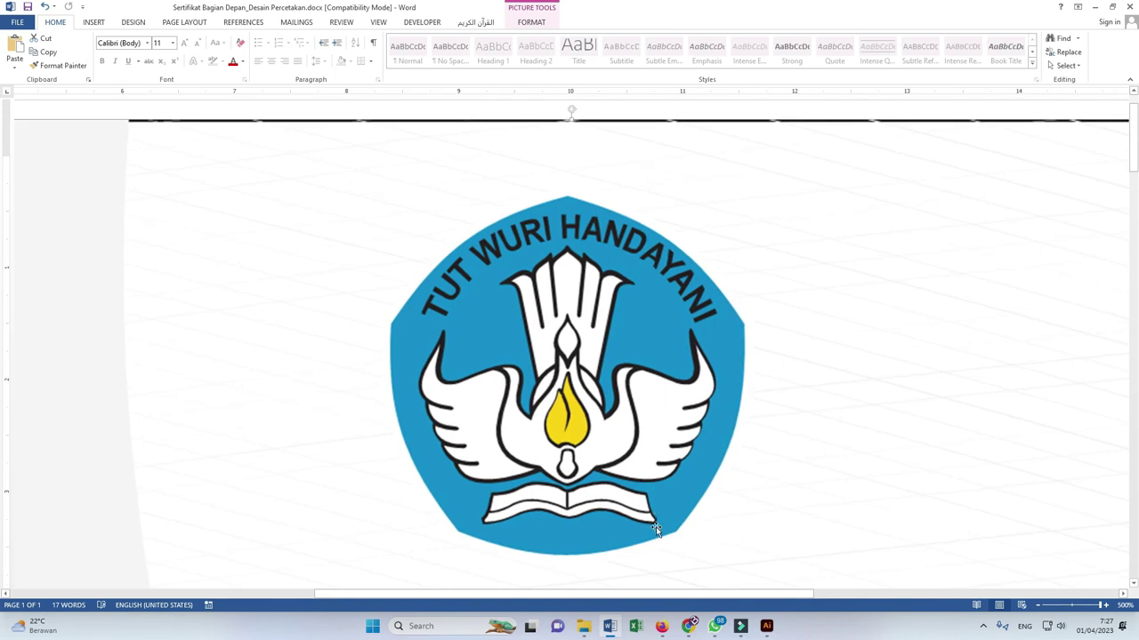
pyautogui.moveTo(724, 593); pyautogui.dragTo(939, 569)
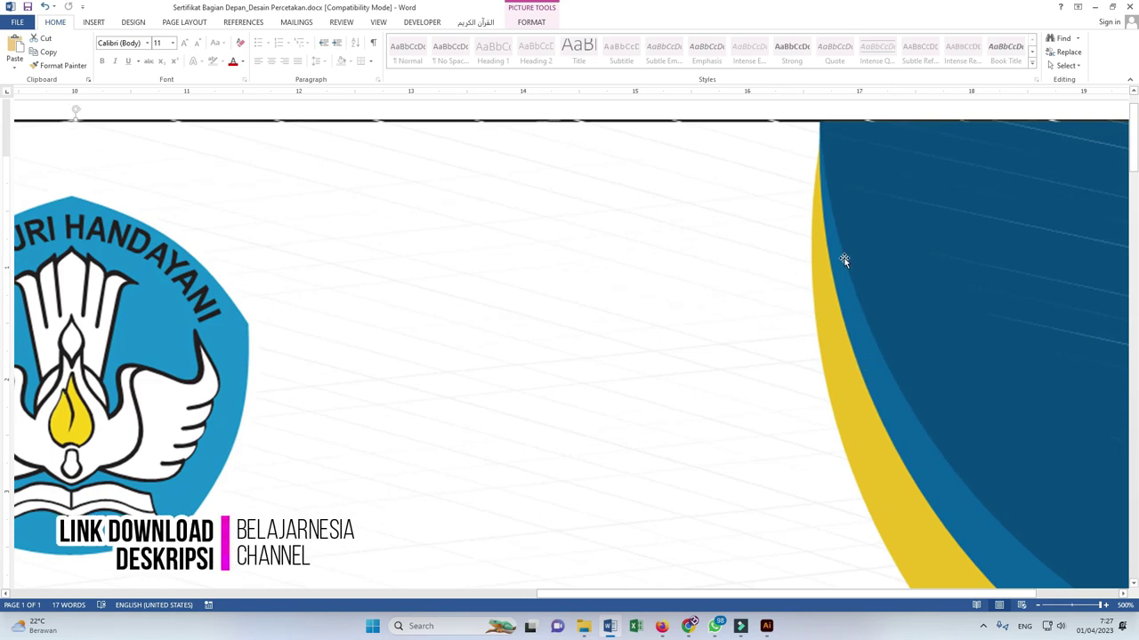
pyautogui.keyDown('ctrl'); pyautogui.scroll(-9, 836, 285); pyautogui.keyUp('ctrl')
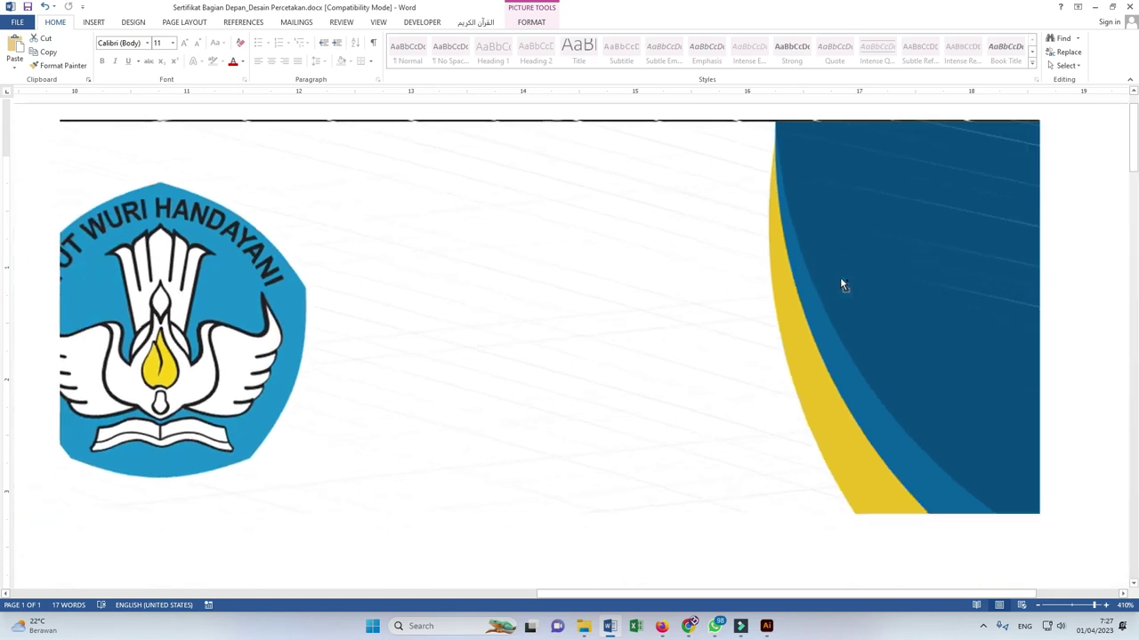
pyautogui.keyDown('ctrl'); pyautogui.scroll(-20, 840, 278); pyautogui.keyUp('ctrl')
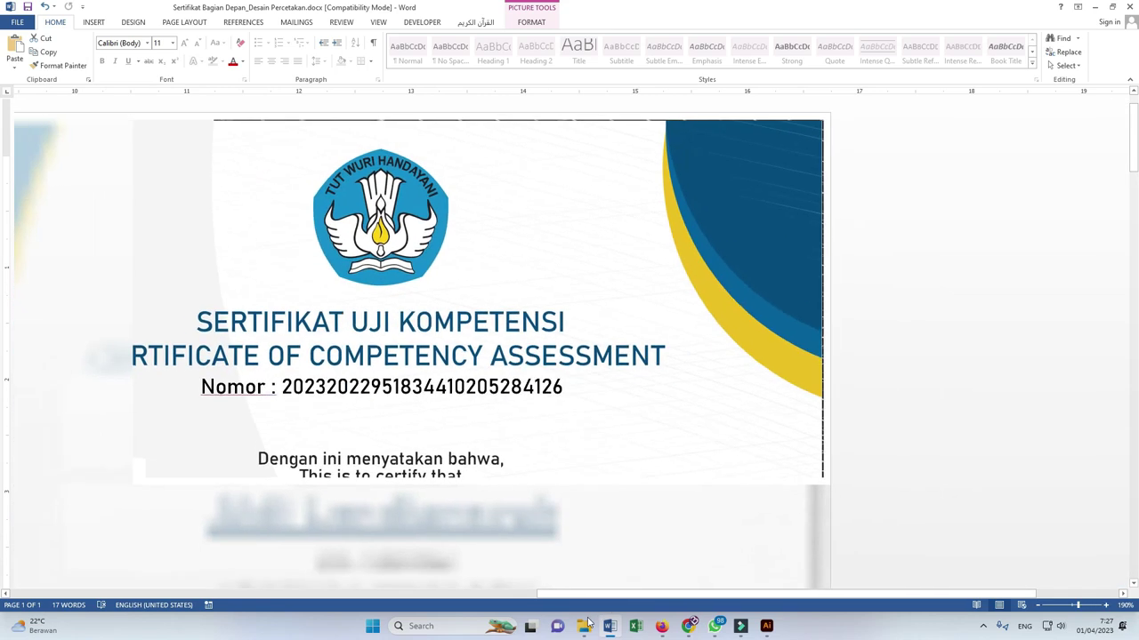
# - View Sertifikat Ujikom 2022 Depan-01.svg from Bahan Doc in Firefox to compare its colours with the EMF version, and close its tab
pyautogui.moveTo(584, 628)
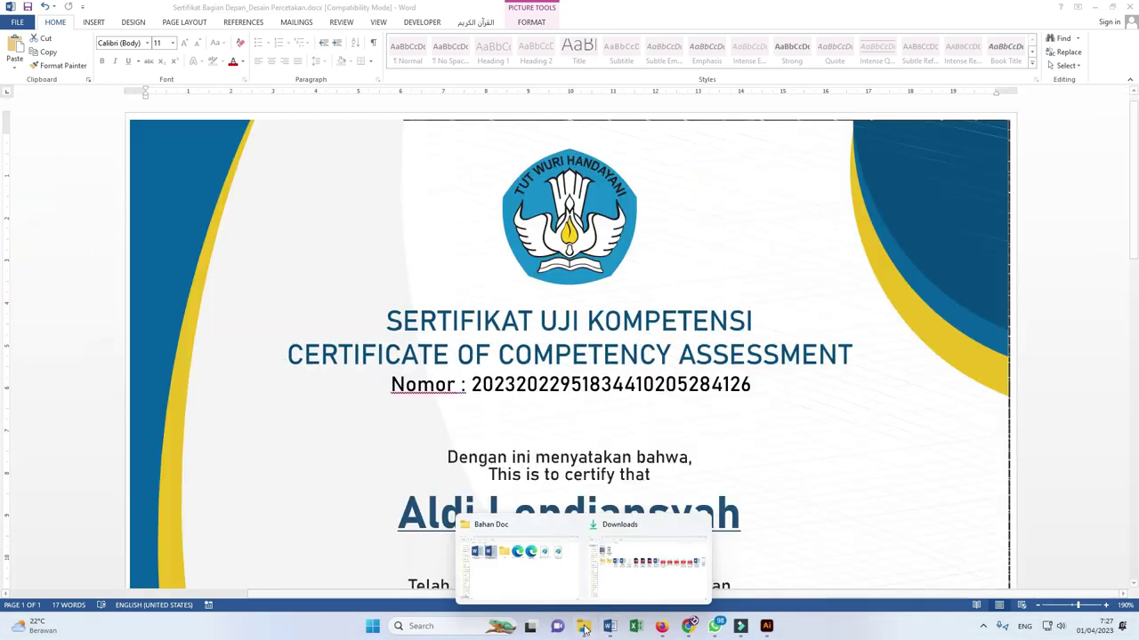
pyautogui.click(563, 559)
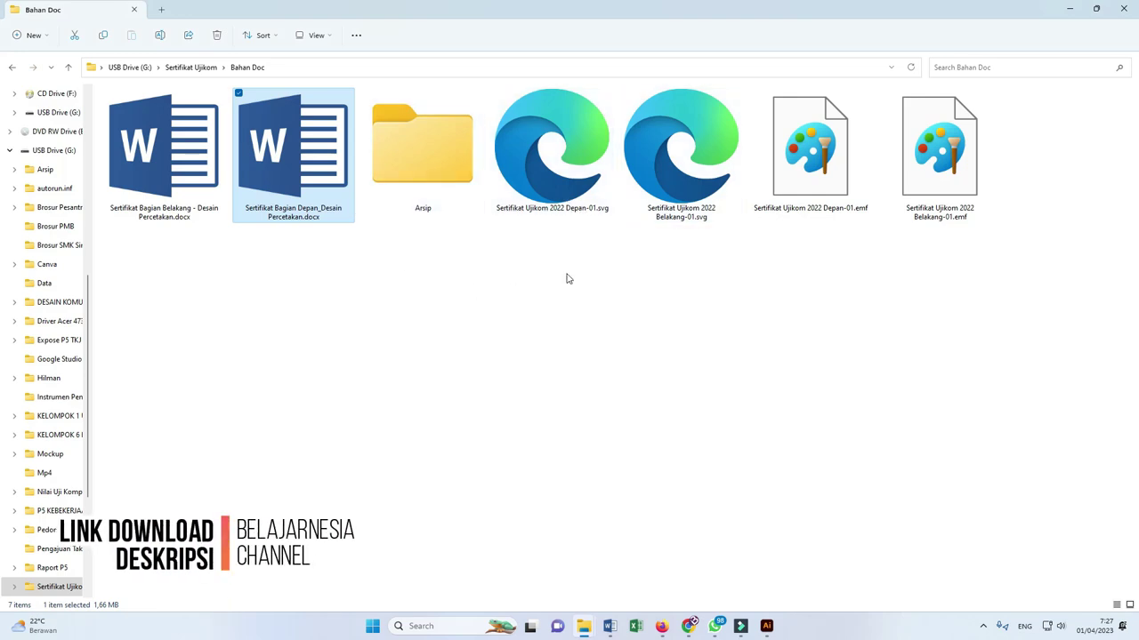
pyautogui.click(561, 166)
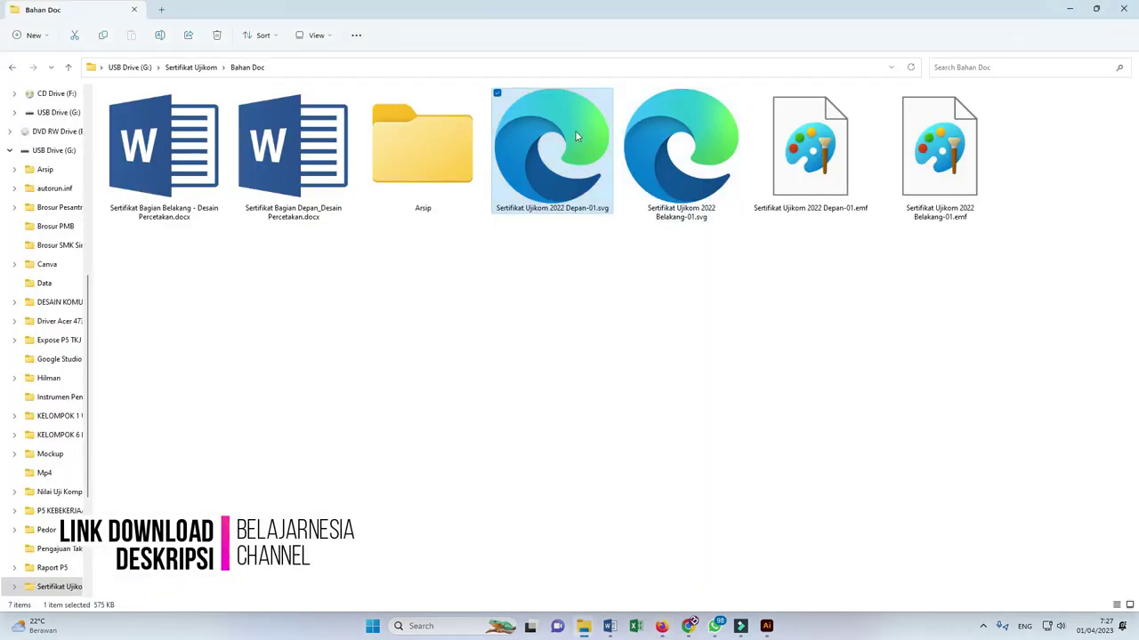
pyautogui.moveTo(576, 135); pyautogui.dragTo(596, 19)
pyautogui.click(596, 19)
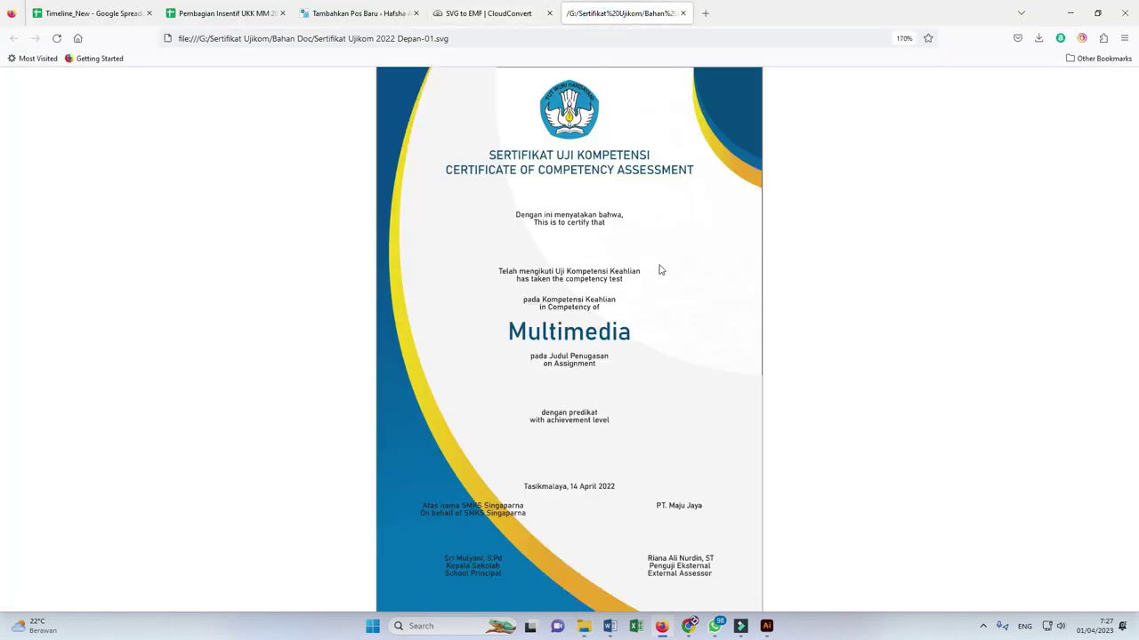
pyautogui.scroll(-3, 750, 131)
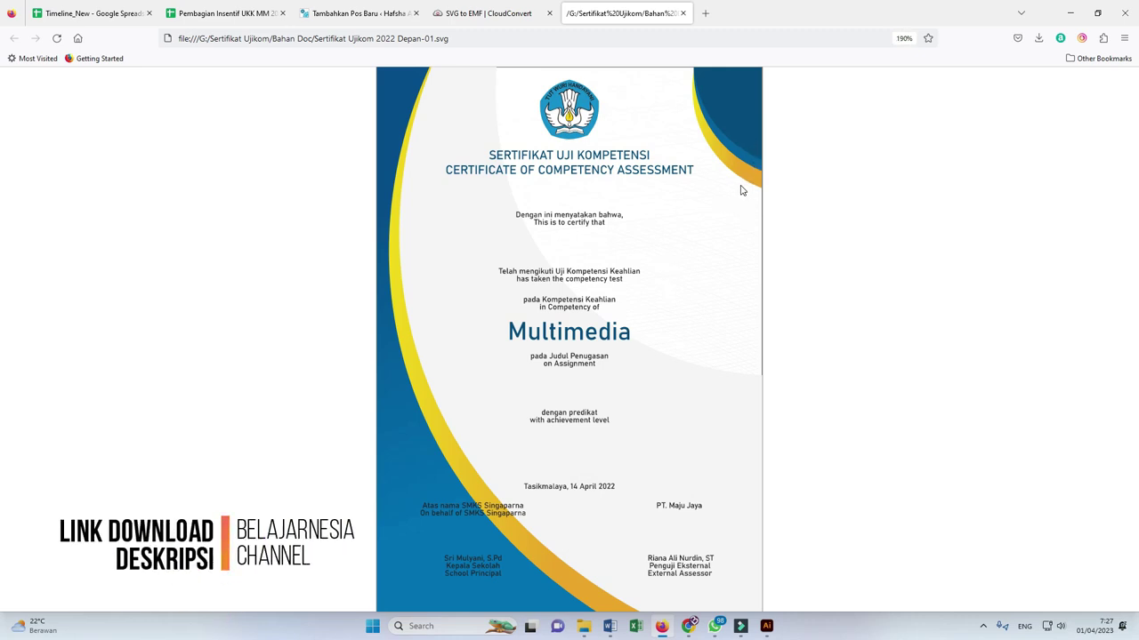
pyautogui.scroll(1, 673, 202)
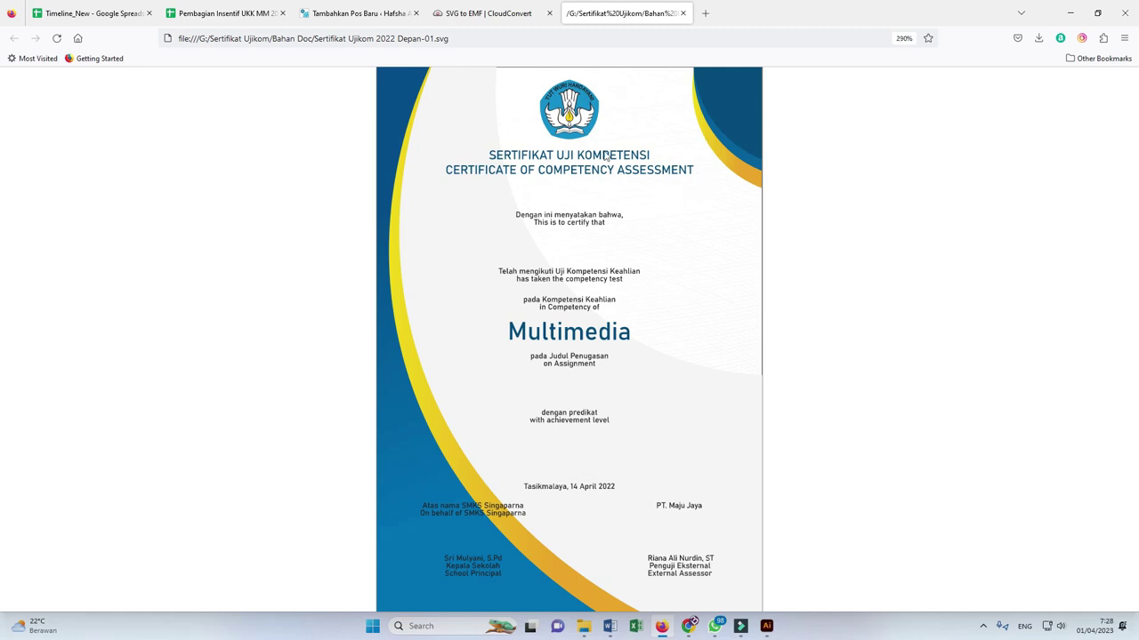
pyautogui.click(682, 13)
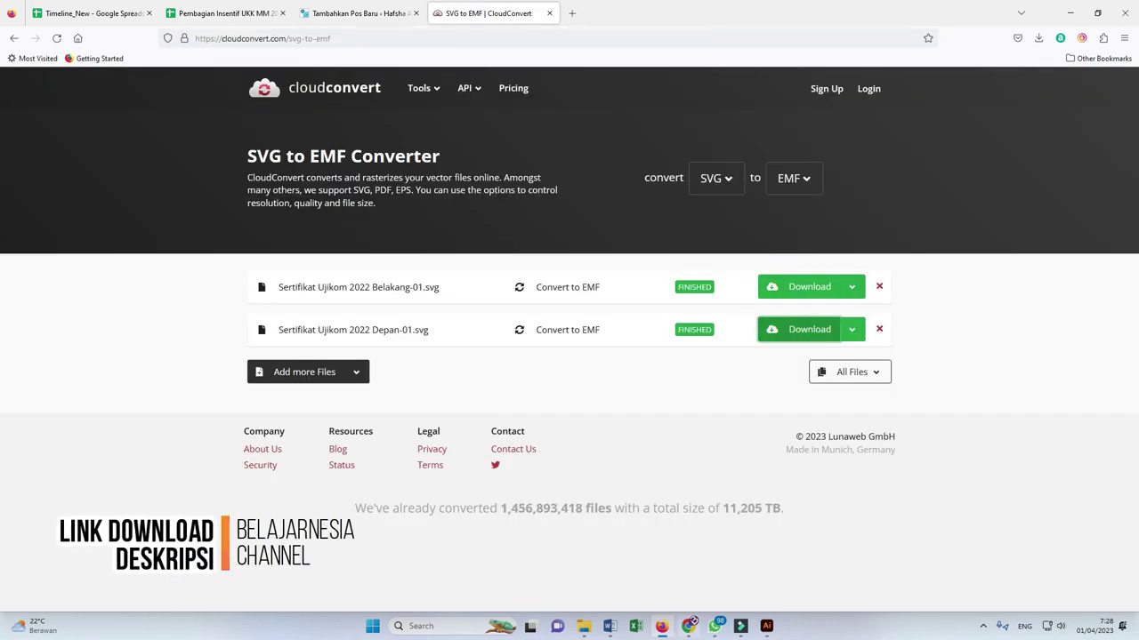
# - Return to the front certificate in Word and review its editable text boxes for certificate number, student name and NIS, assignment title, and achievement level
pyautogui.moveTo(614, 631)
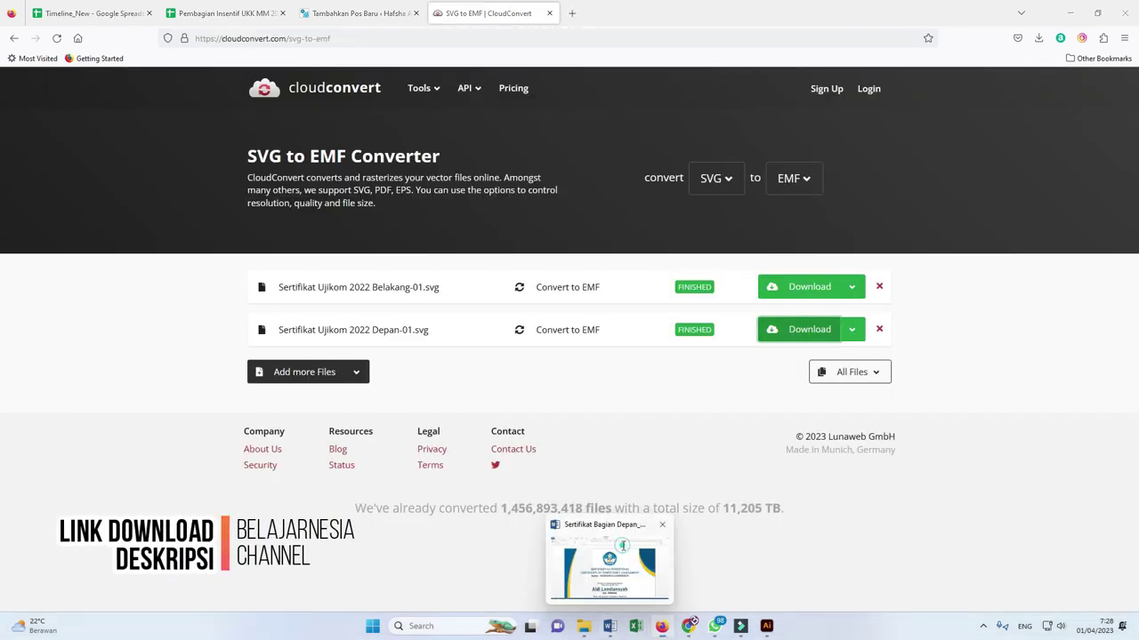
pyautogui.click(622, 591)
pyautogui.scroll(-9, 715, 412)
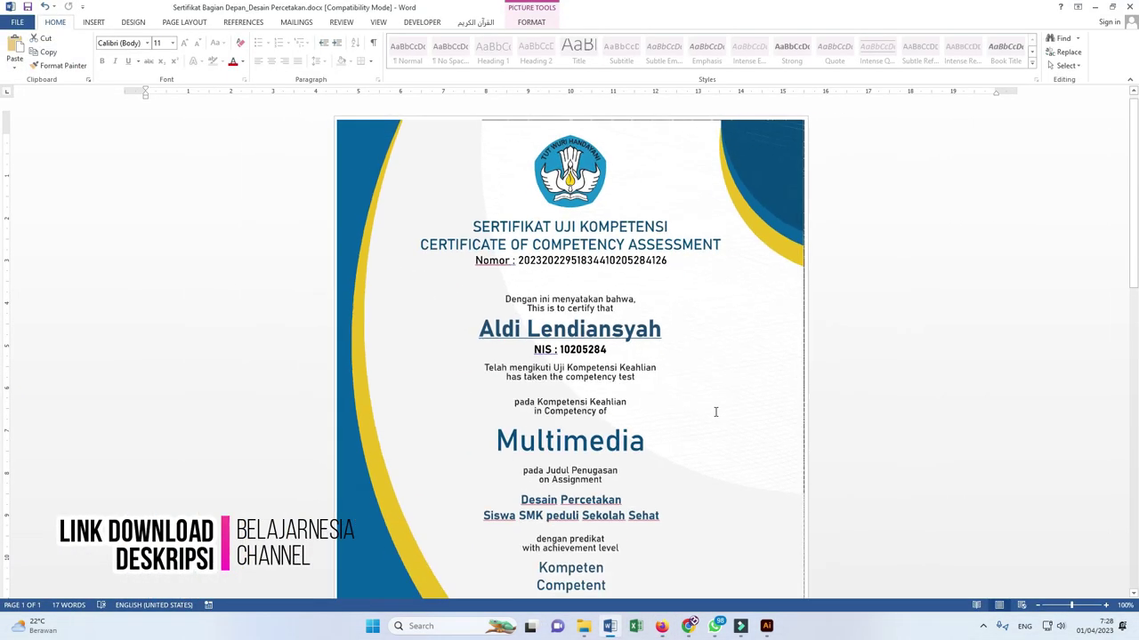
pyautogui.doubleClick(614, 239)
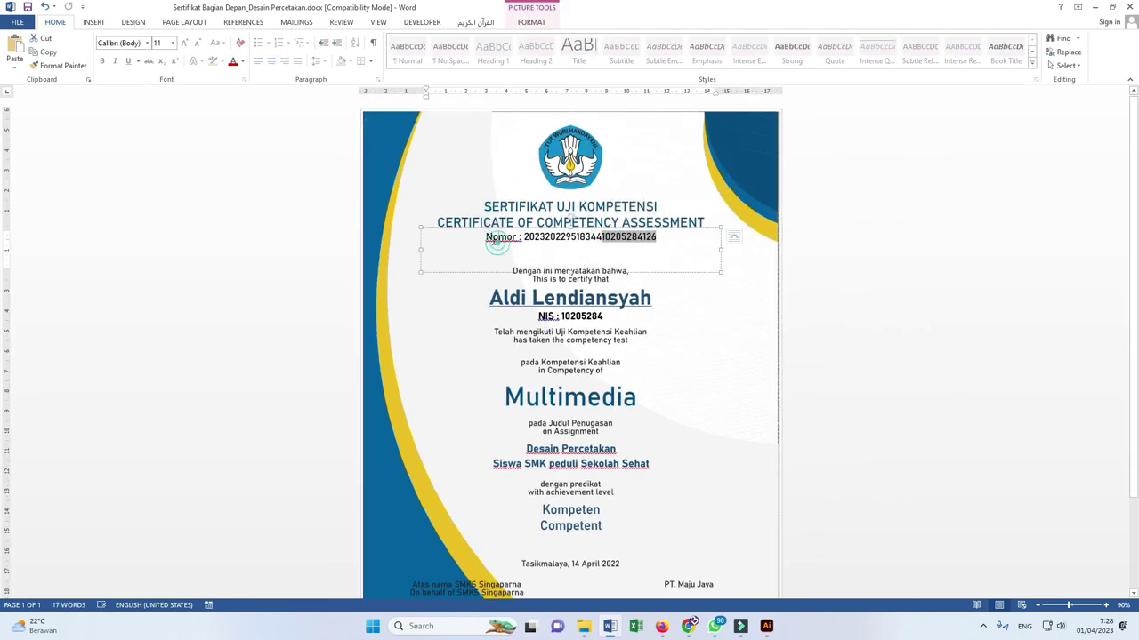
pyautogui.click(722, 274)
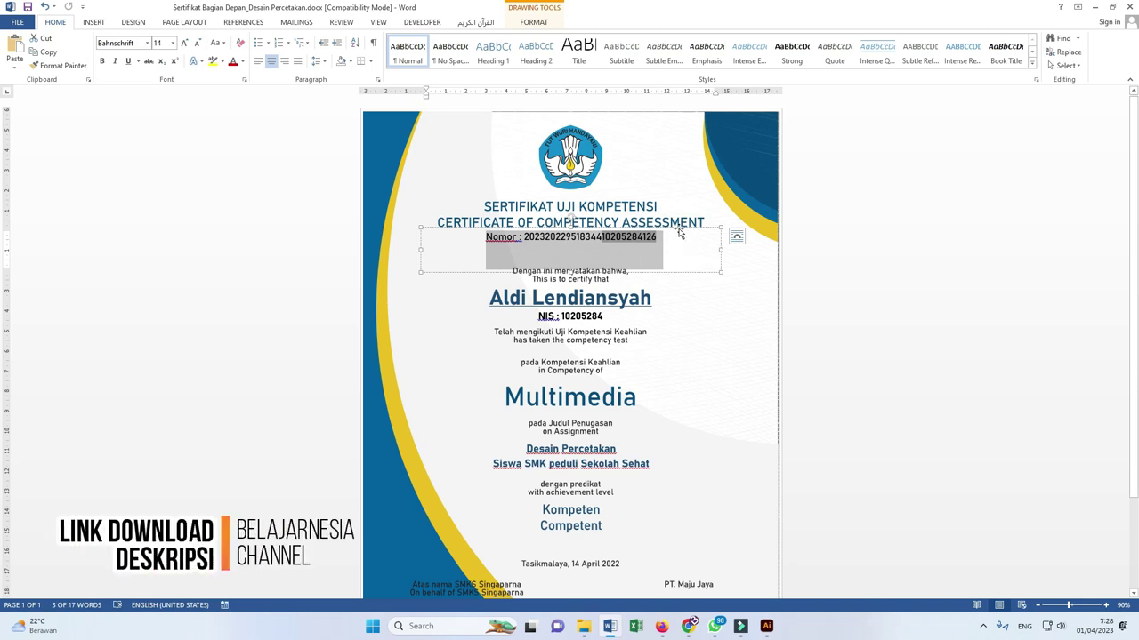
pyautogui.moveTo(490, 298)
pyautogui.mouseDown()
pyautogui.moveTo(651, 299)
pyautogui.moveTo(489, 296)
pyautogui.mouseUp()
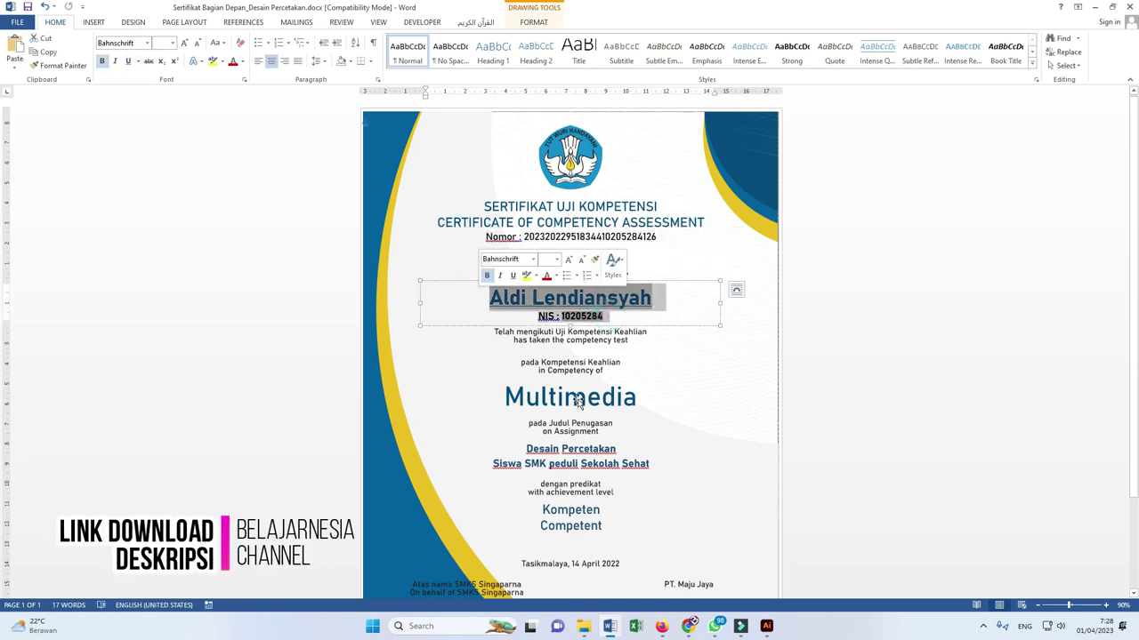
pyautogui.click(571, 467)
pyautogui.moveTo(526, 449); pyautogui.dragTo(693, 466)
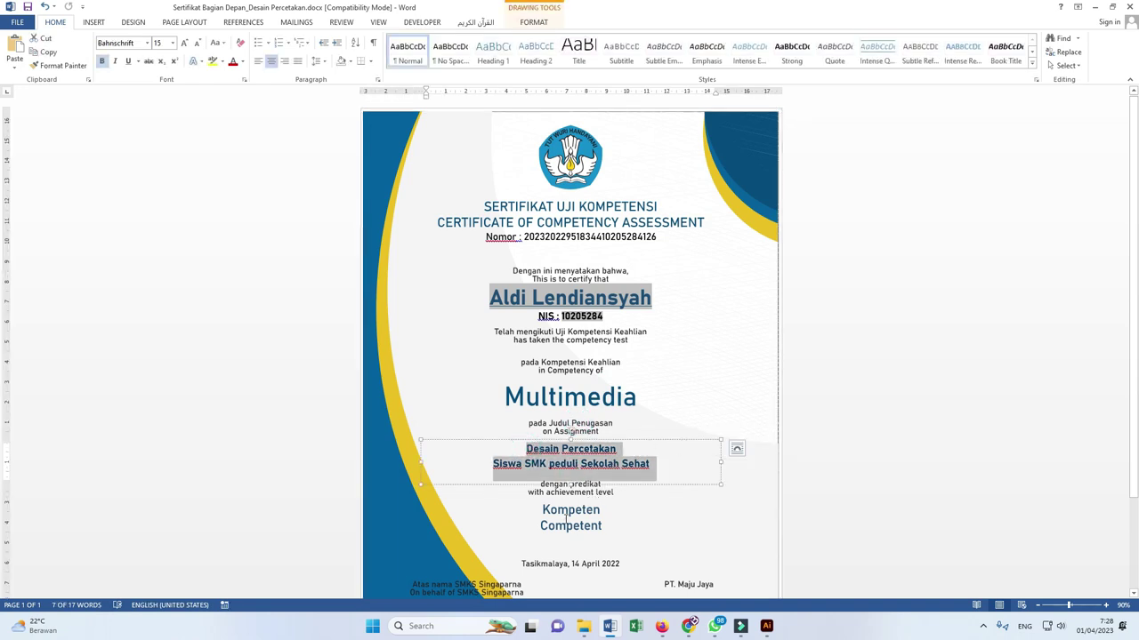
pyautogui.click(565, 523)
pyautogui.moveTo(542, 509); pyautogui.dragTo(624, 530)
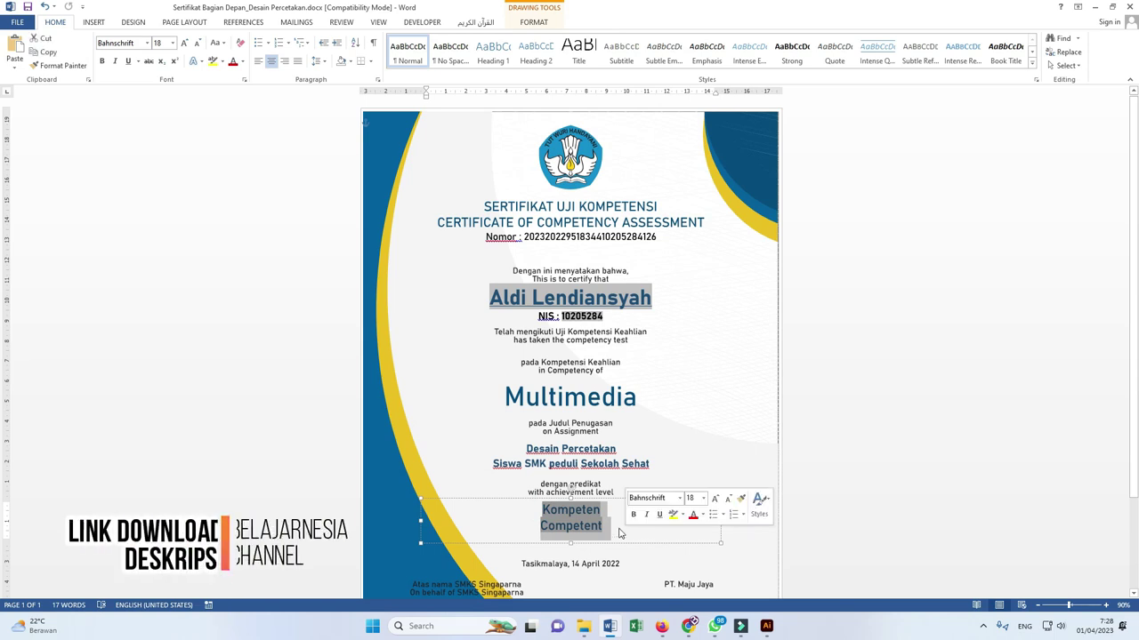
pyautogui.scroll(-2, 628, 385)
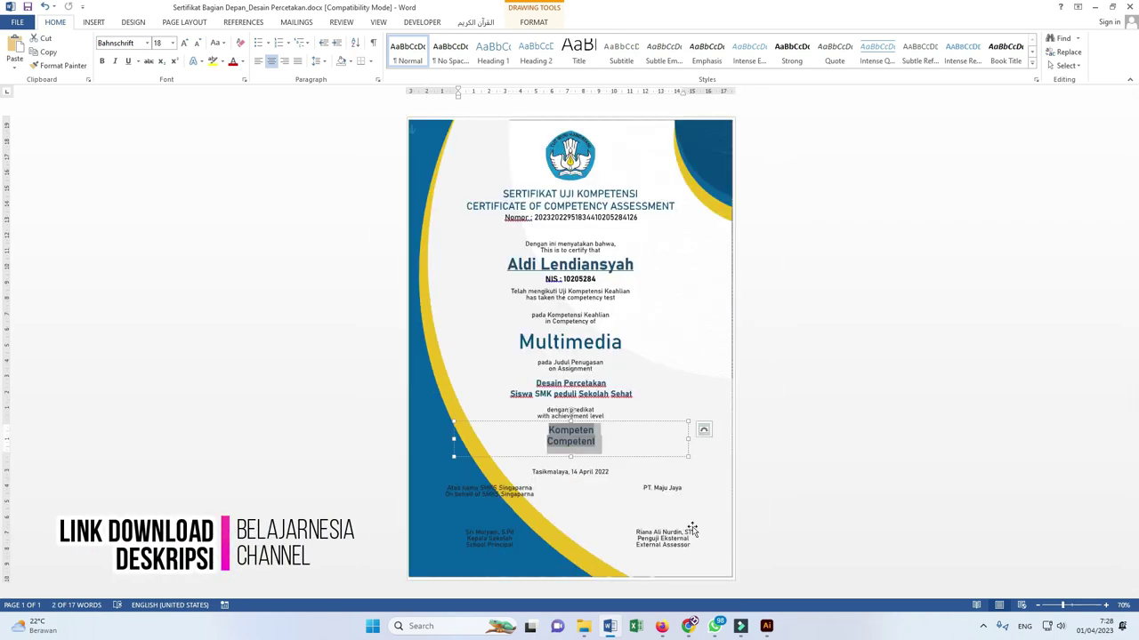
# - Open Sertifikat Ujikom 2022 Depan-01.svg from the Bahan Doc folder in Adobe Illustrator 2021
pyautogui.moveTo(583, 629)
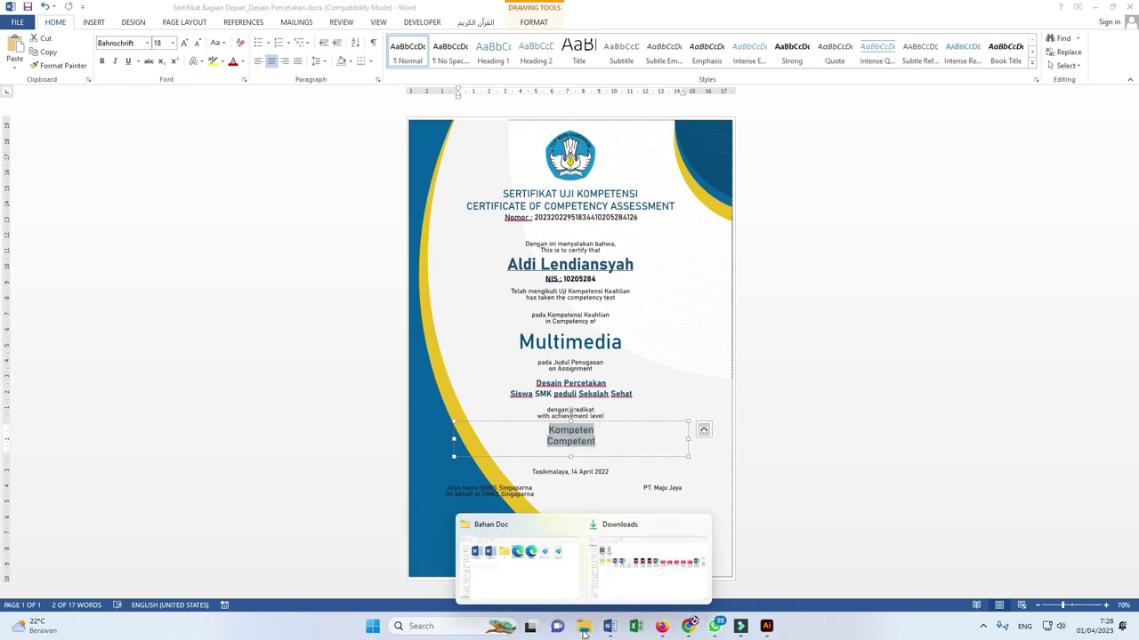
pyautogui.click(534, 534)
pyautogui.click(564, 182)
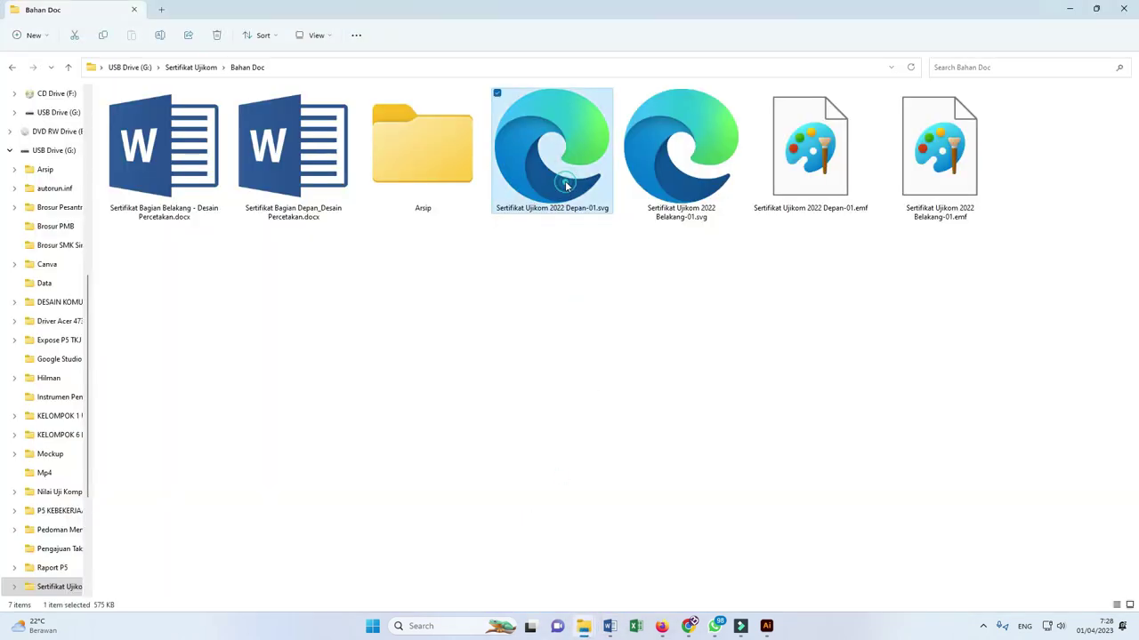
pyautogui.rightClick(565, 186)
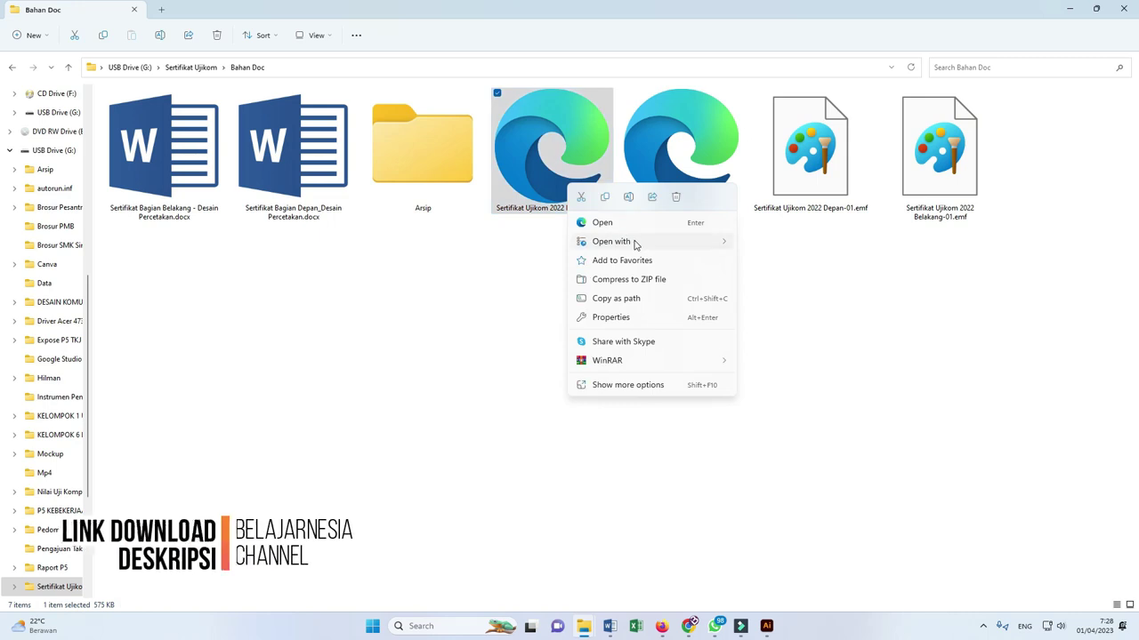
pyautogui.moveTo(635, 243)
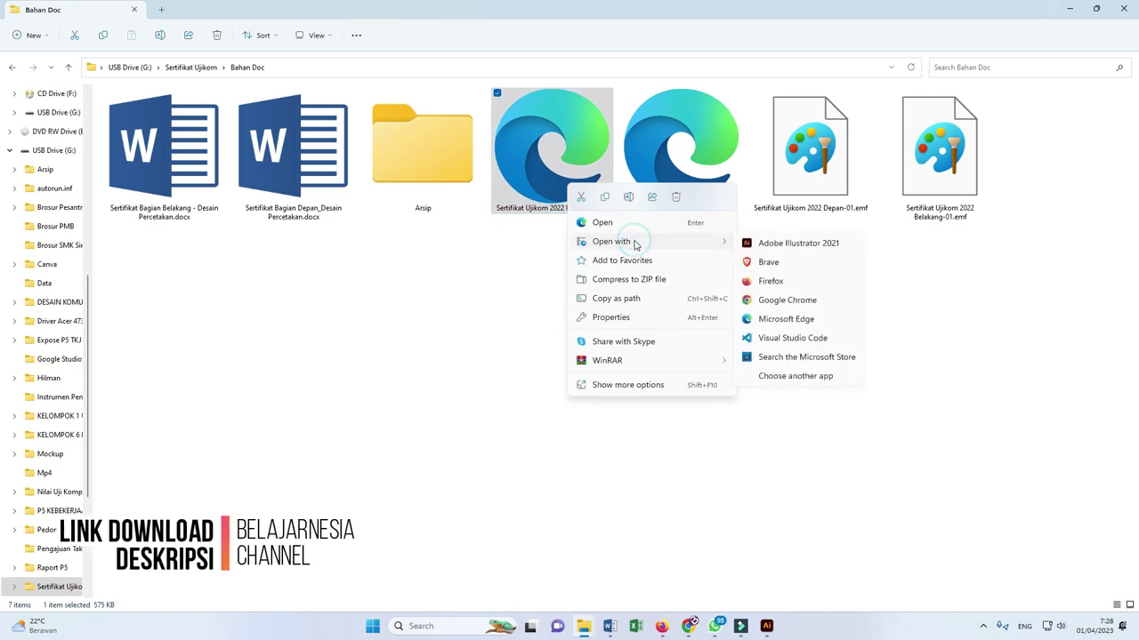
pyautogui.click(816, 247)
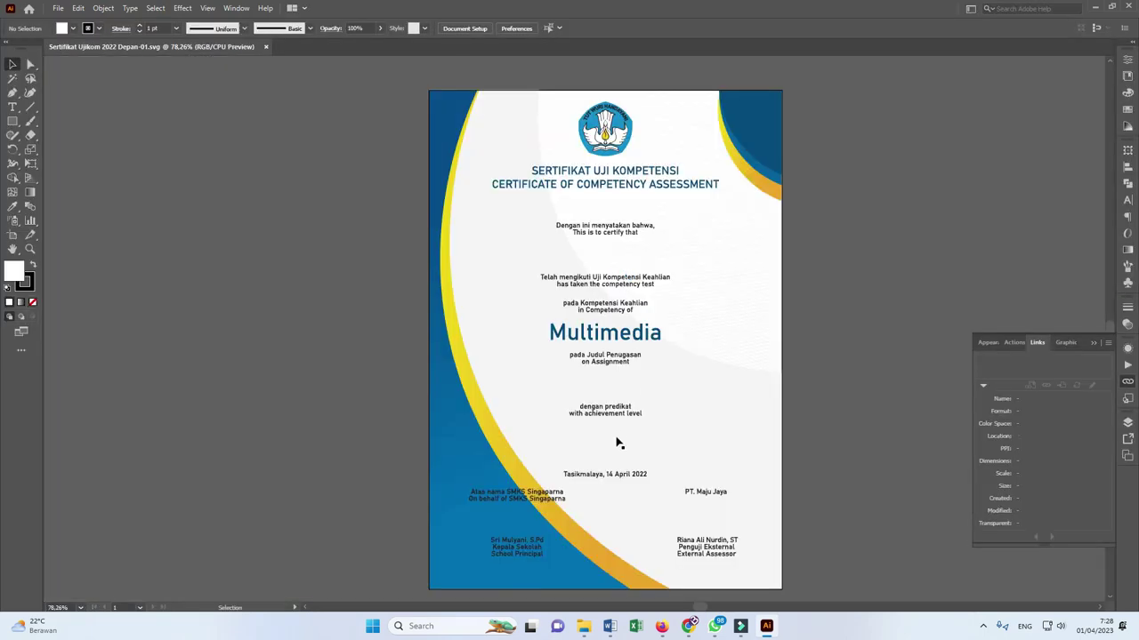
# - Inspect the date line near the lower part of the certificate up close, and return to the full-page view
pyautogui.press('z')
pyautogui.moveTo(580, 440); pyautogui.dragTo(658, 470)
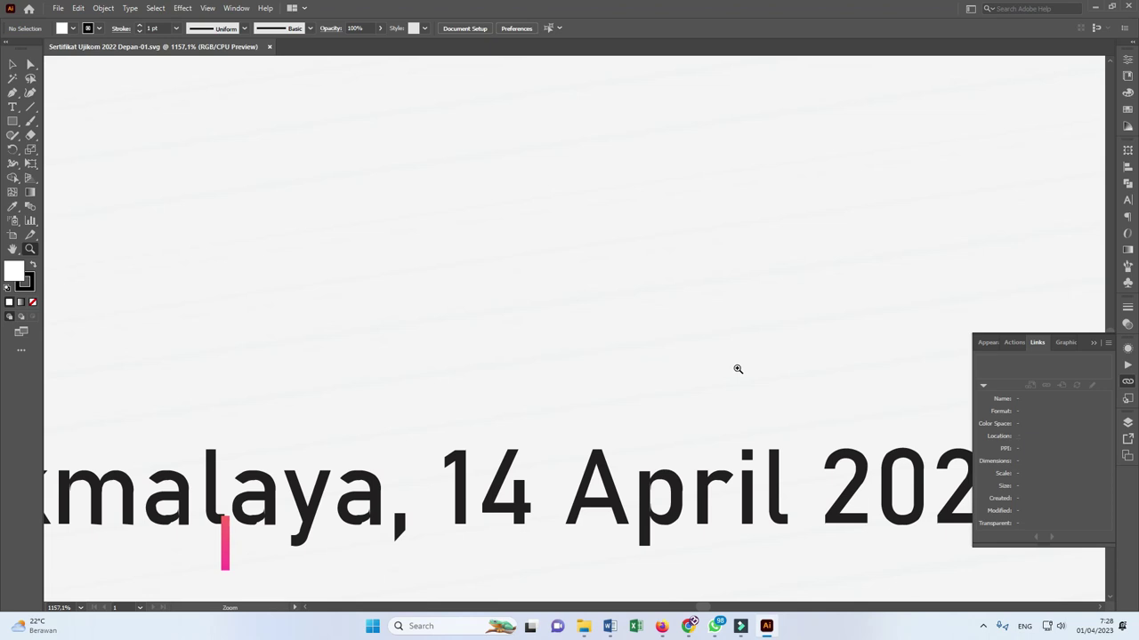
pyautogui.click(13, 64)
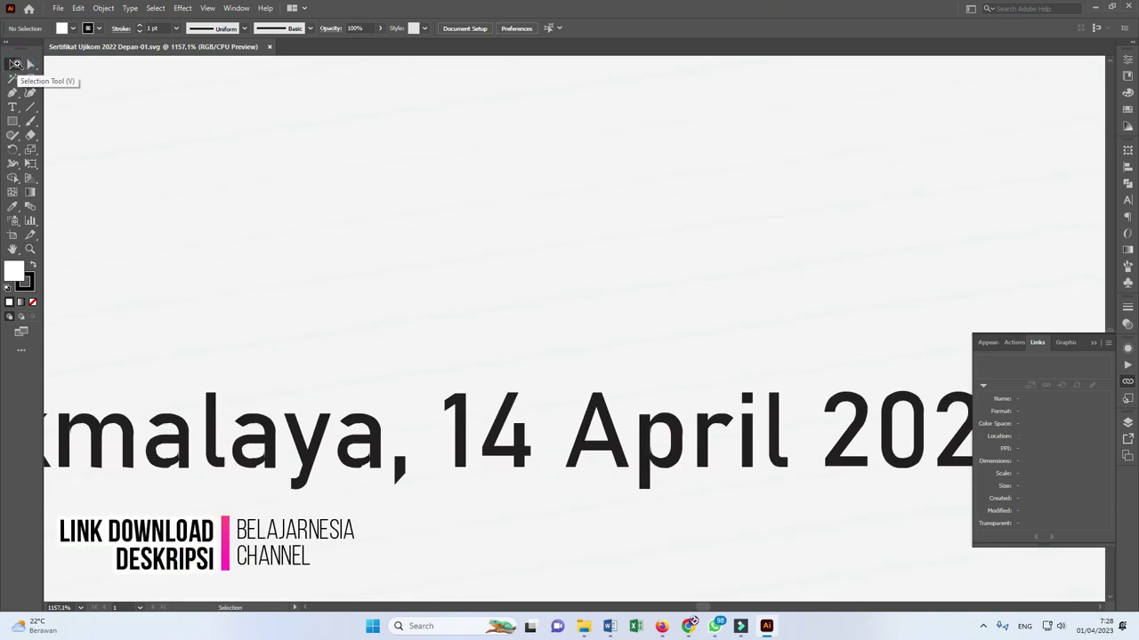
pyautogui.hotkey('ctrl', '0')
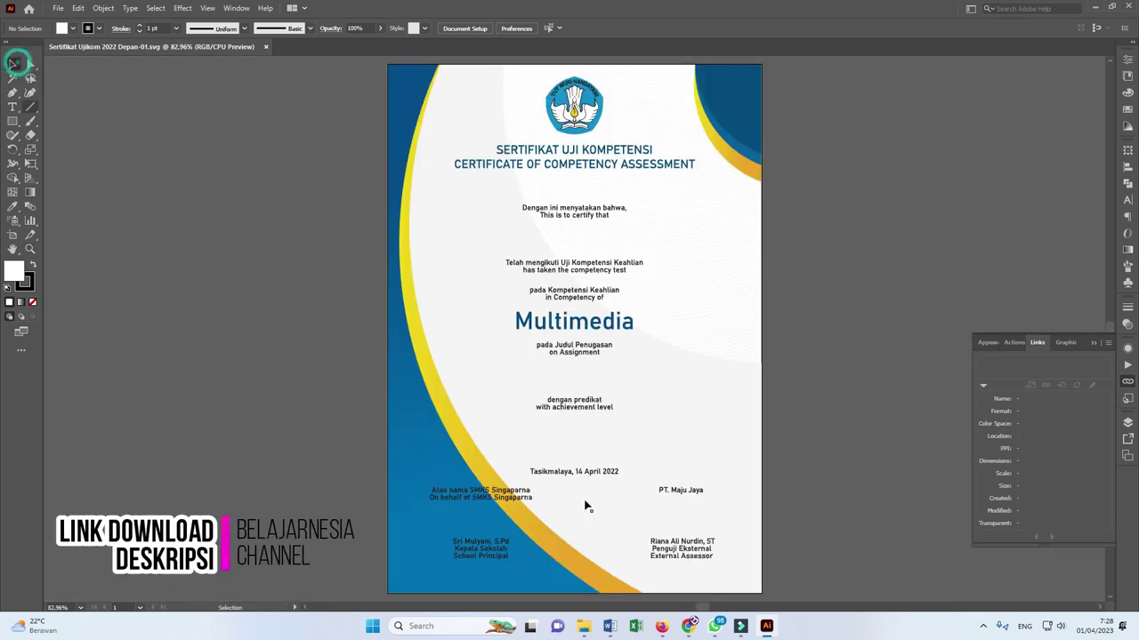
# - Try deleting the external assessor's name and title block below PT. Maju Jaya, and undo the deletion
pyautogui.click(681, 548)
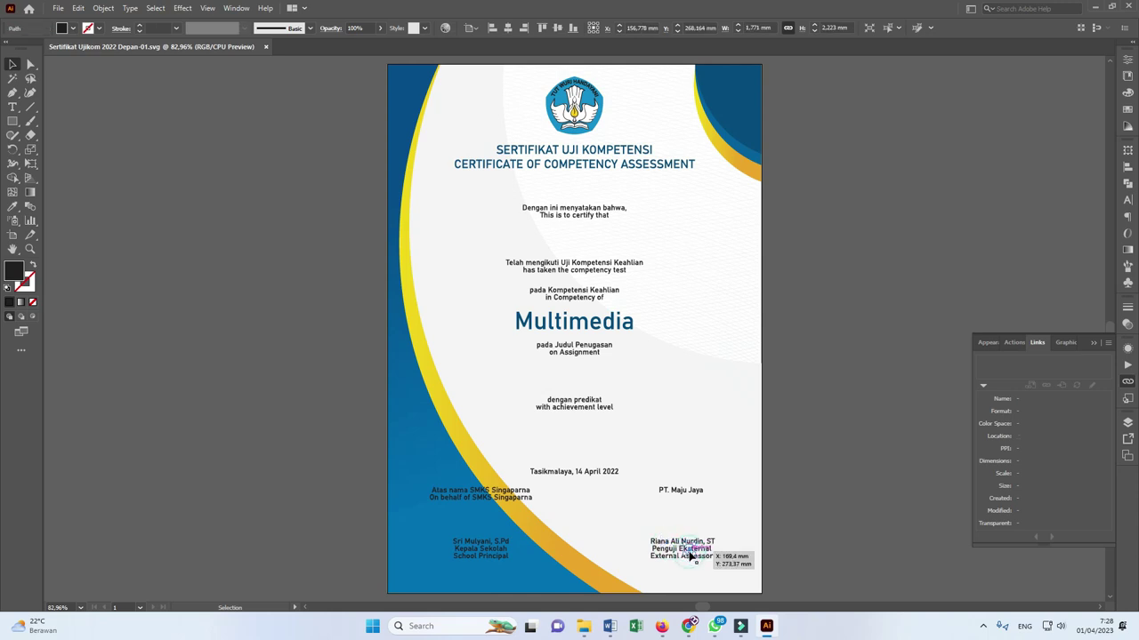
pyautogui.click(789, 562)
pyautogui.moveTo(859, 582); pyautogui.dragTo(747, 500)
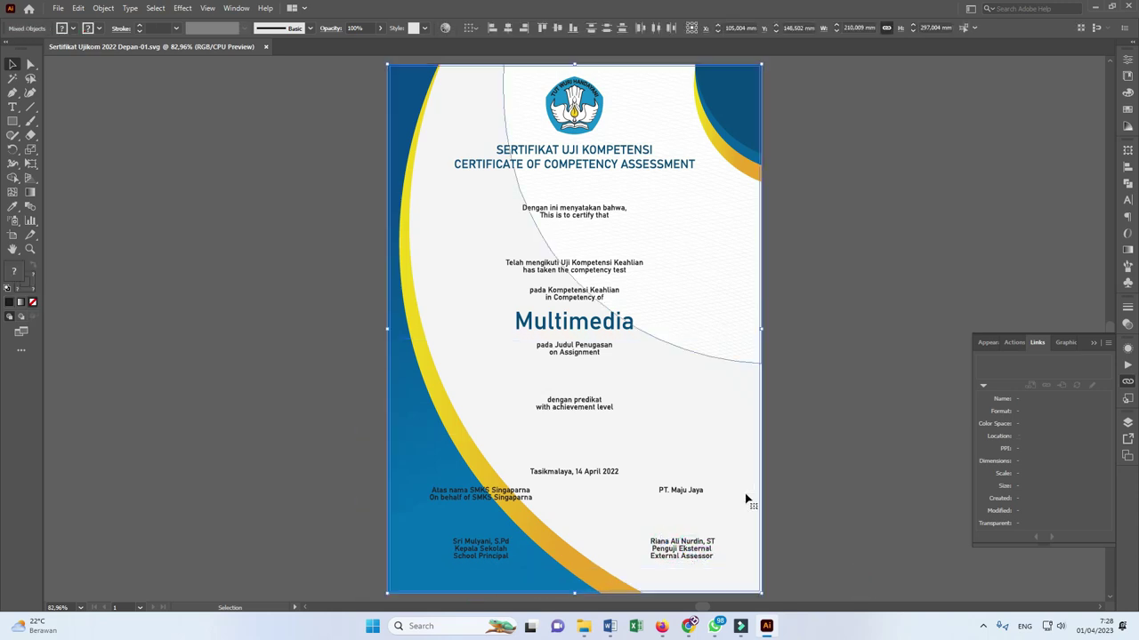
pyautogui.click(794, 576)
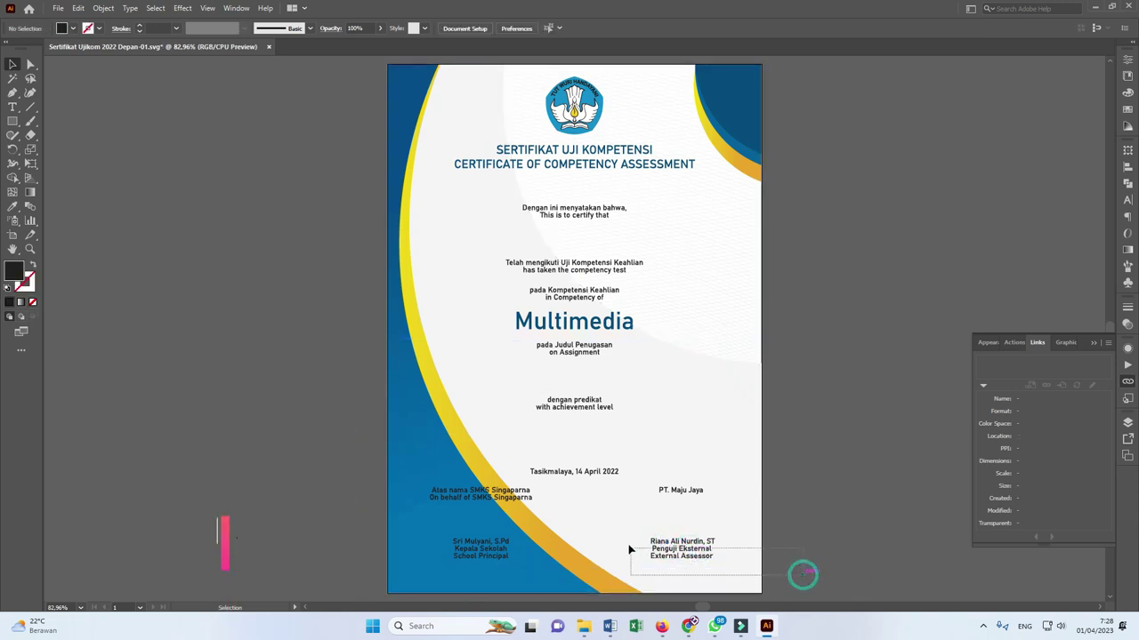
pyautogui.press('Delete')
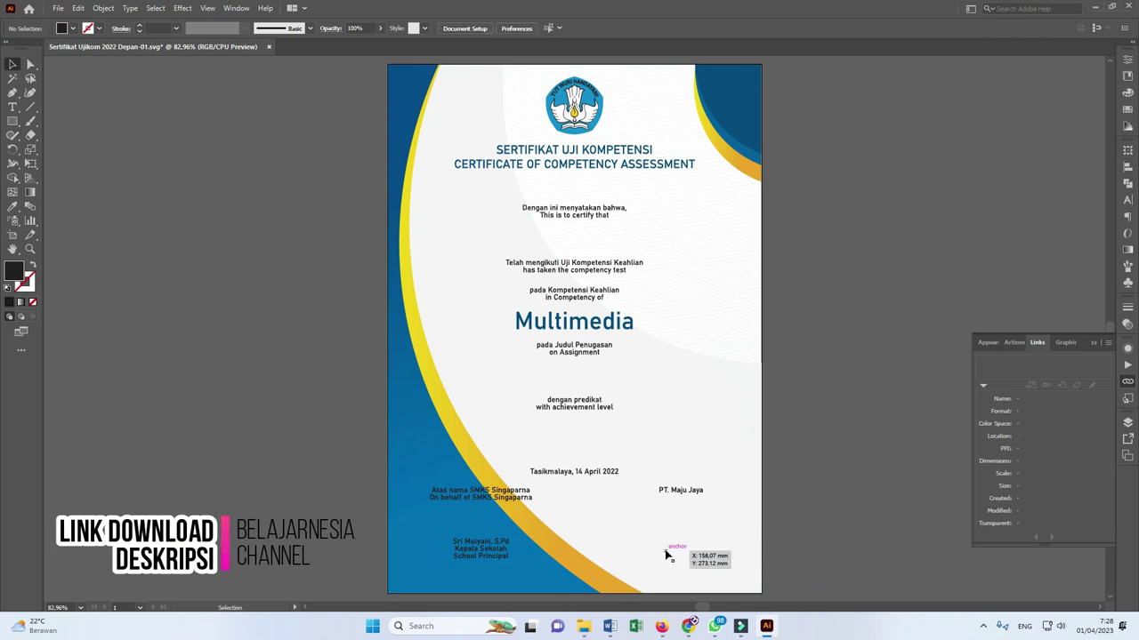
pyautogui.hotkey('ctrl', 'z')
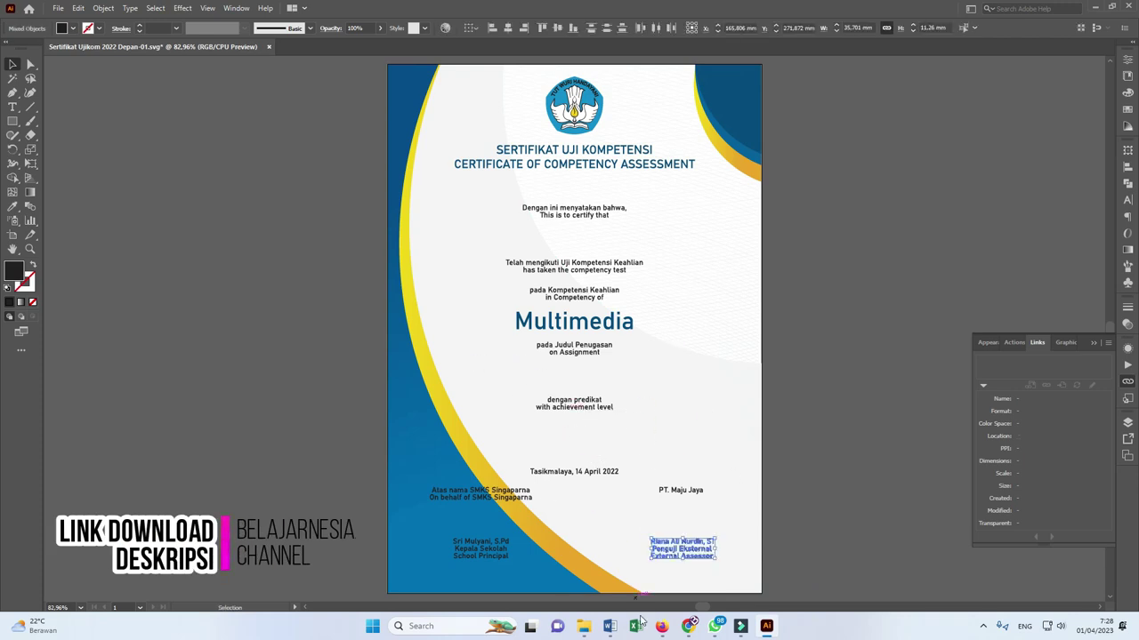
# - Copy Sertifikat Ujikom 2022 Belakang.ai and Sertifikat Ujikom 2022 Depan.ai from the Arsip folder into Bahan Doc
pyautogui.moveTo(587, 627)
pyautogui.click(615, 568)
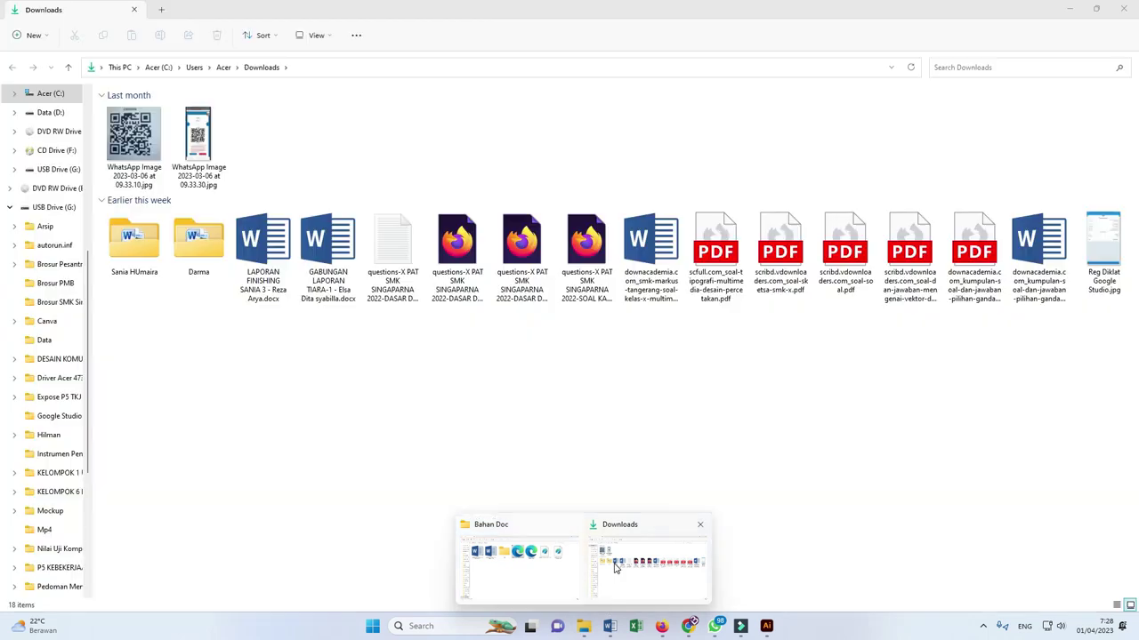
pyautogui.click(534, 559)
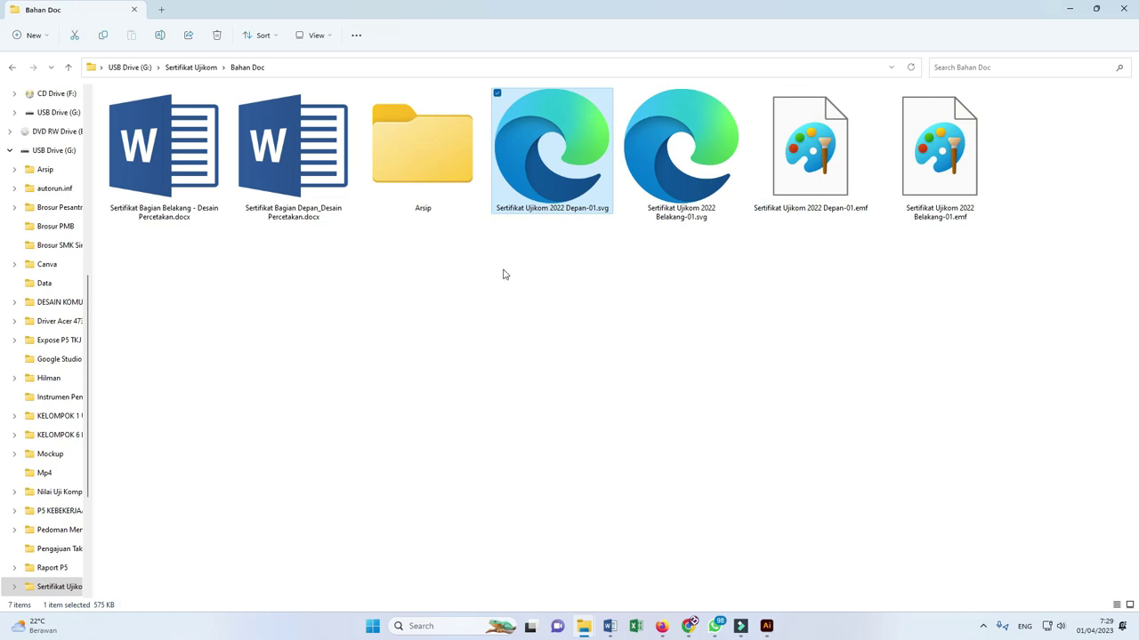
pyautogui.doubleClick(470, 202)
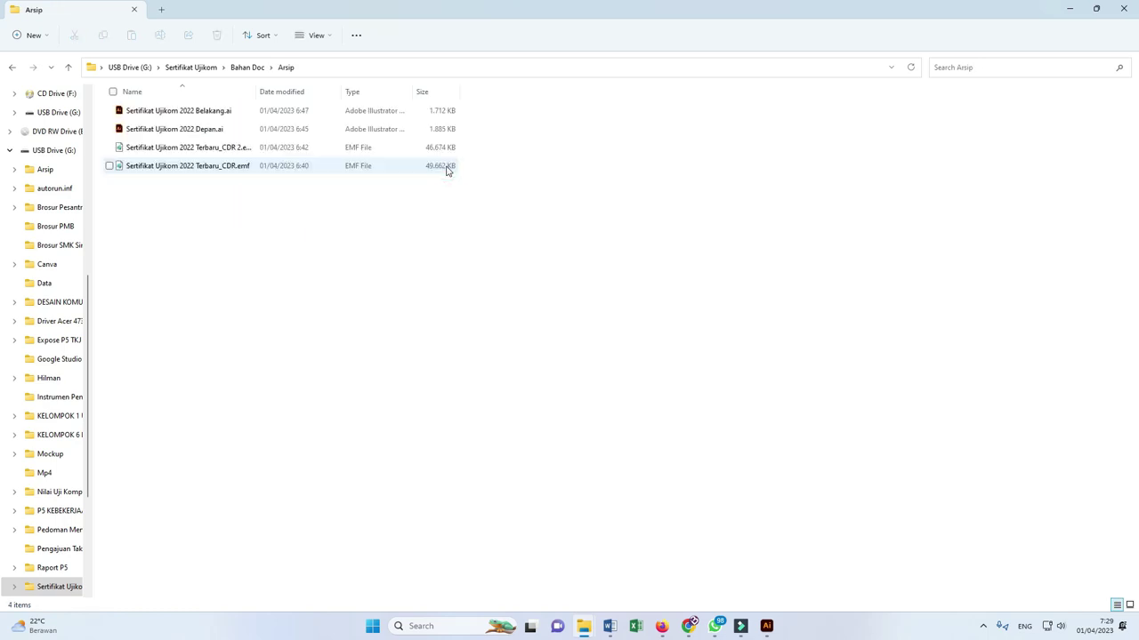
pyautogui.click(222, 149)
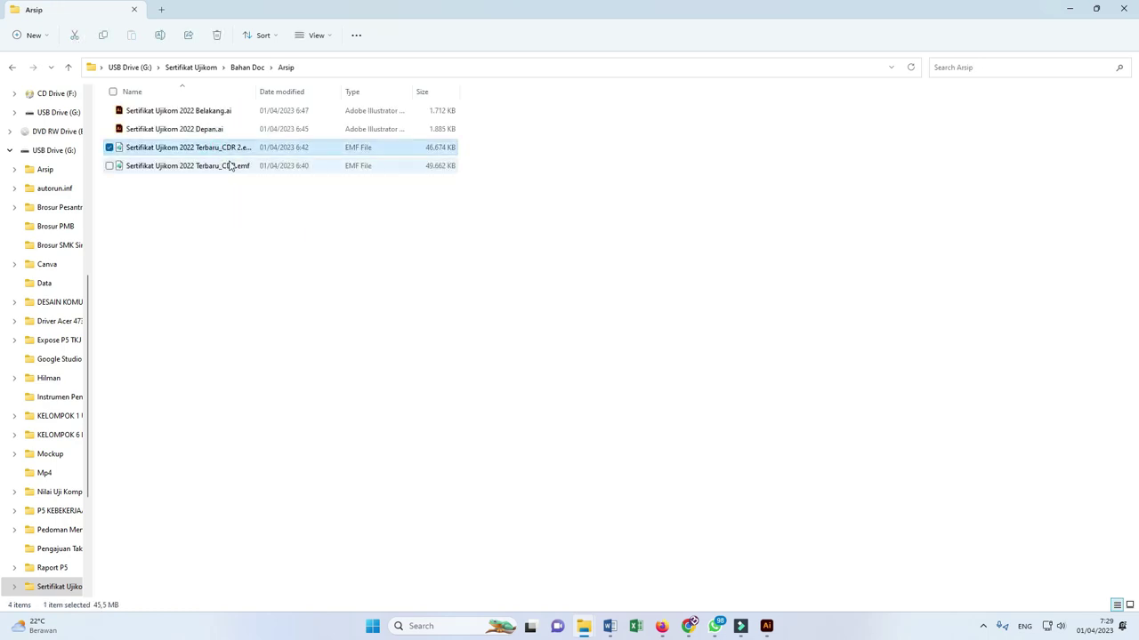
pyautogui.click(223, 129)
pyautogui.keyDown('shift'); pyautogui.click(220, 112); pyautogui.keyUp('shift')
pyautogui.click(250, 64)
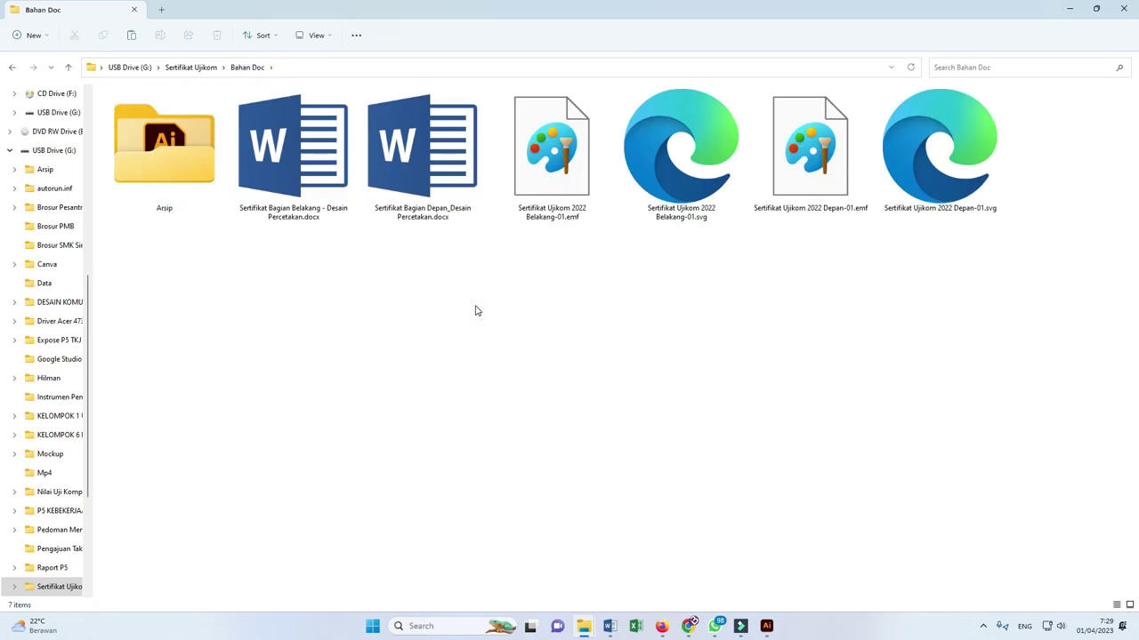
pyautogui.hotkey('ctrl', 'v')
pyautogui.click(704, 309)
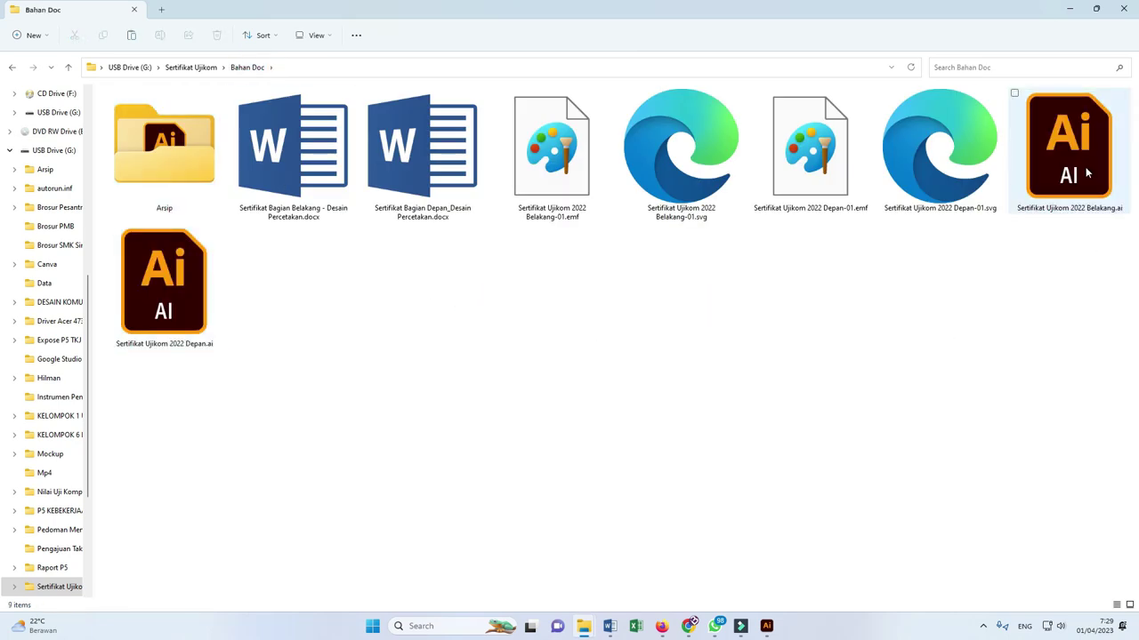
# - View Sertifikat Ujikom 2022 Depan.ai and Sertifikat Ujikom 2022 Belakang.ai in Illustrator, and close both files
pyautogui.doubleClick(181, 296)
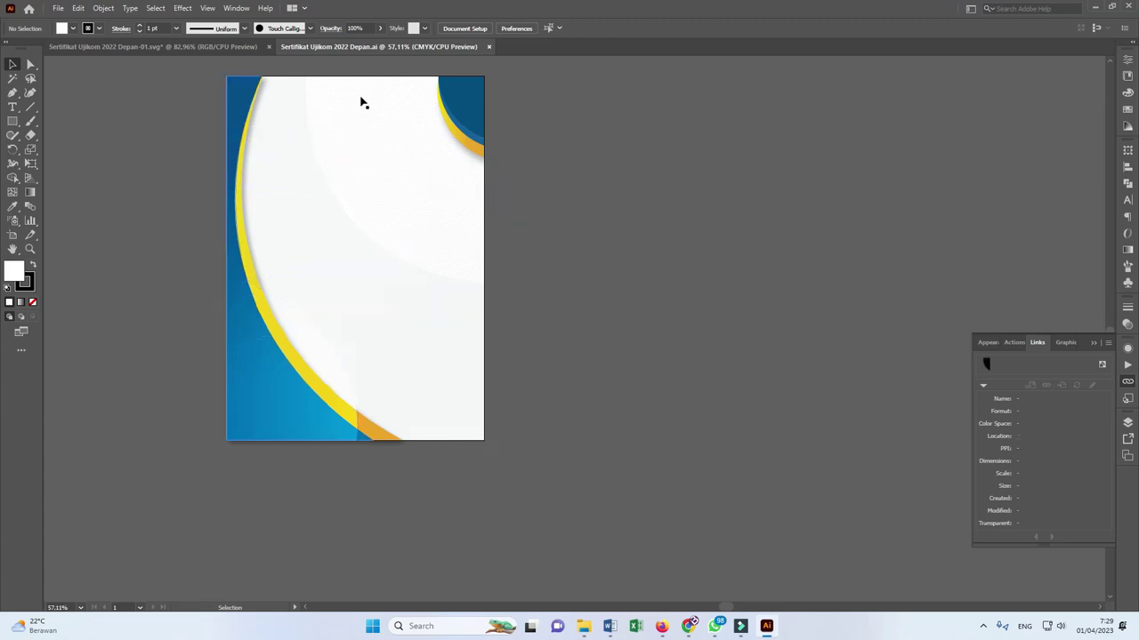
pyautogui.hotkey('alt', 'Tab')
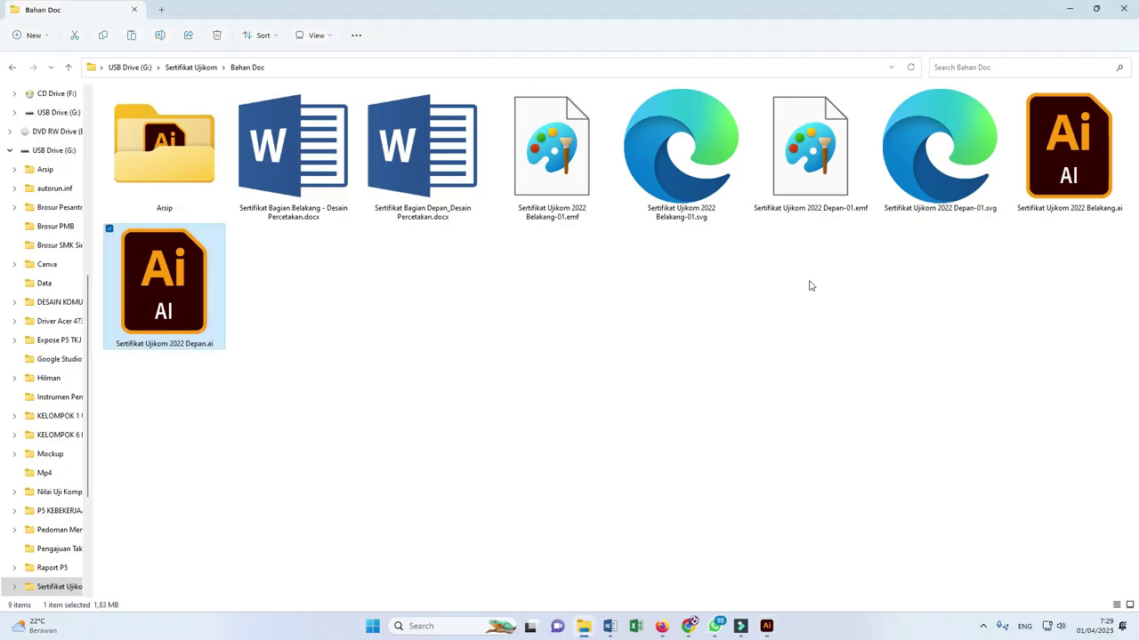
pyautogui.doubleClick(1058, 178)
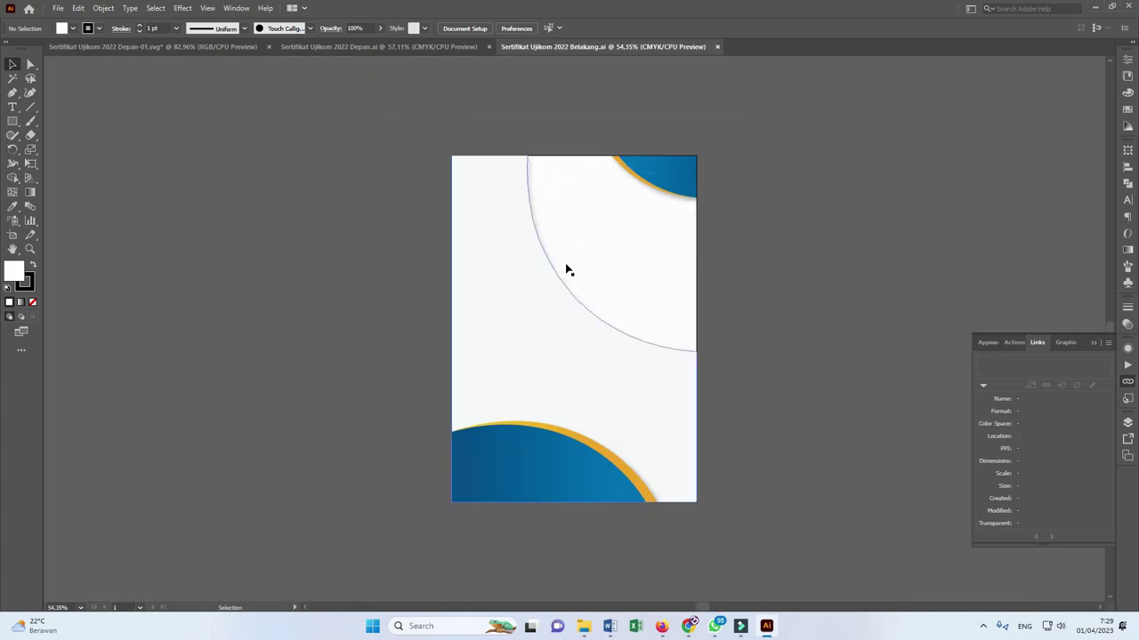
pyautogui.click(716, 46)
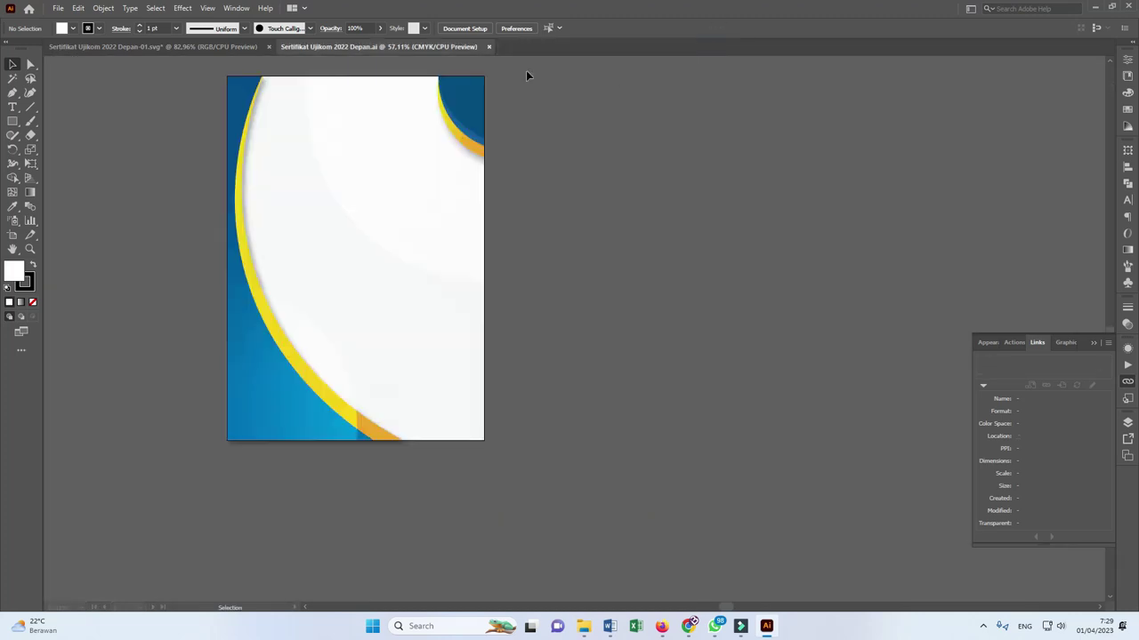
pyautogui.click(488, 47)
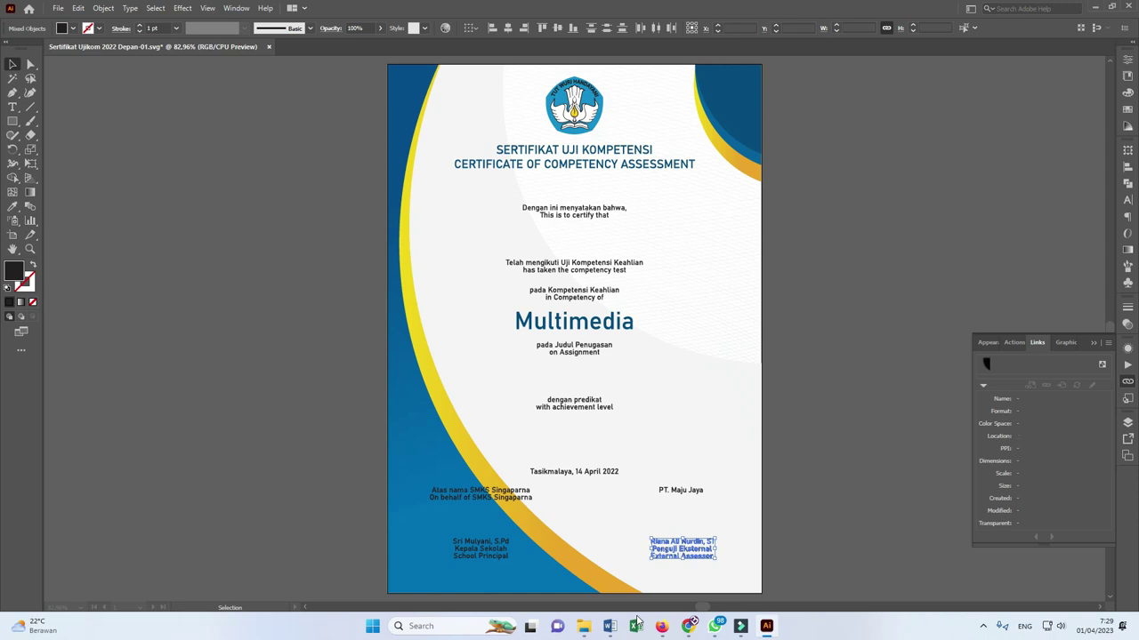
# - Return to the Bahan Doc folder and review the back SVG and the front and back EMF files
pyautogui.moveTo(583, 628)
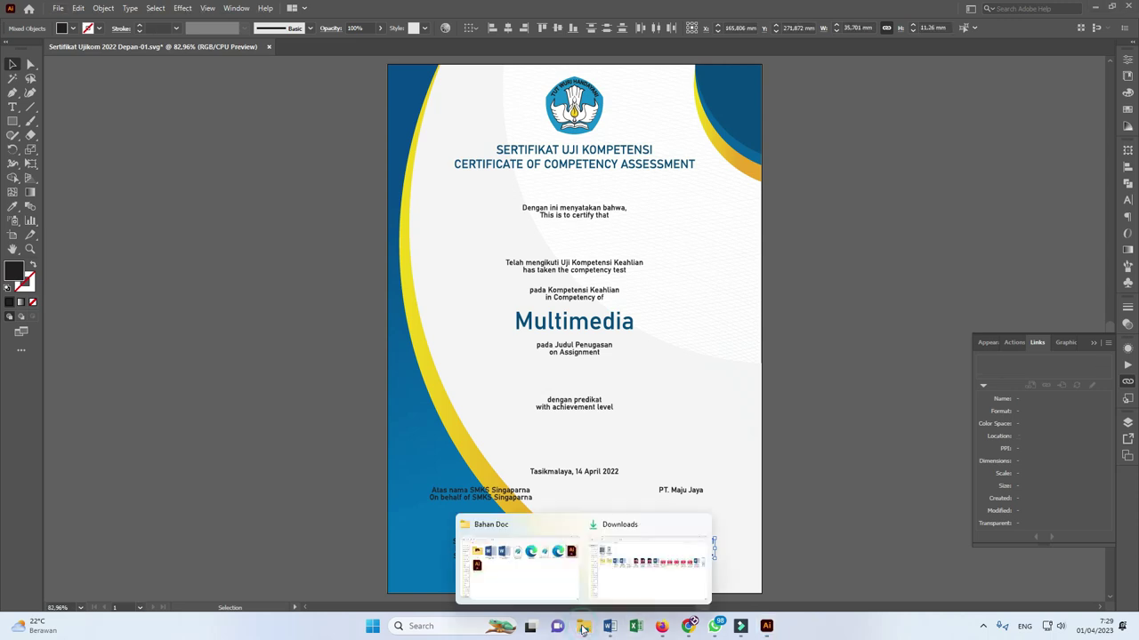
pyautogui.click(560, 561)
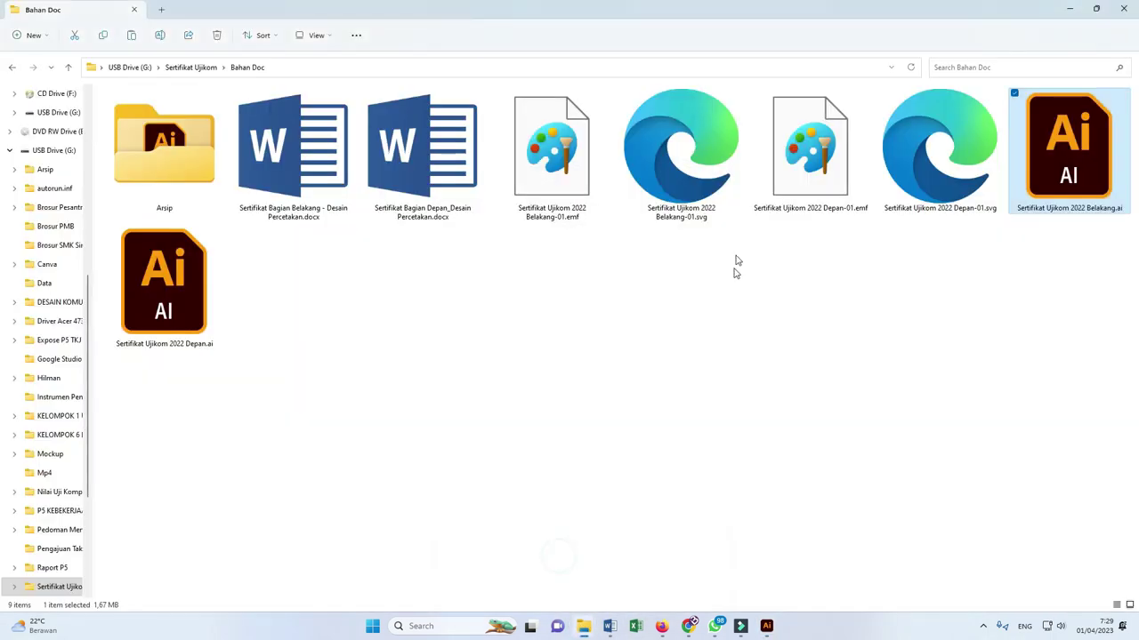
pyautogui.click(676, 156)
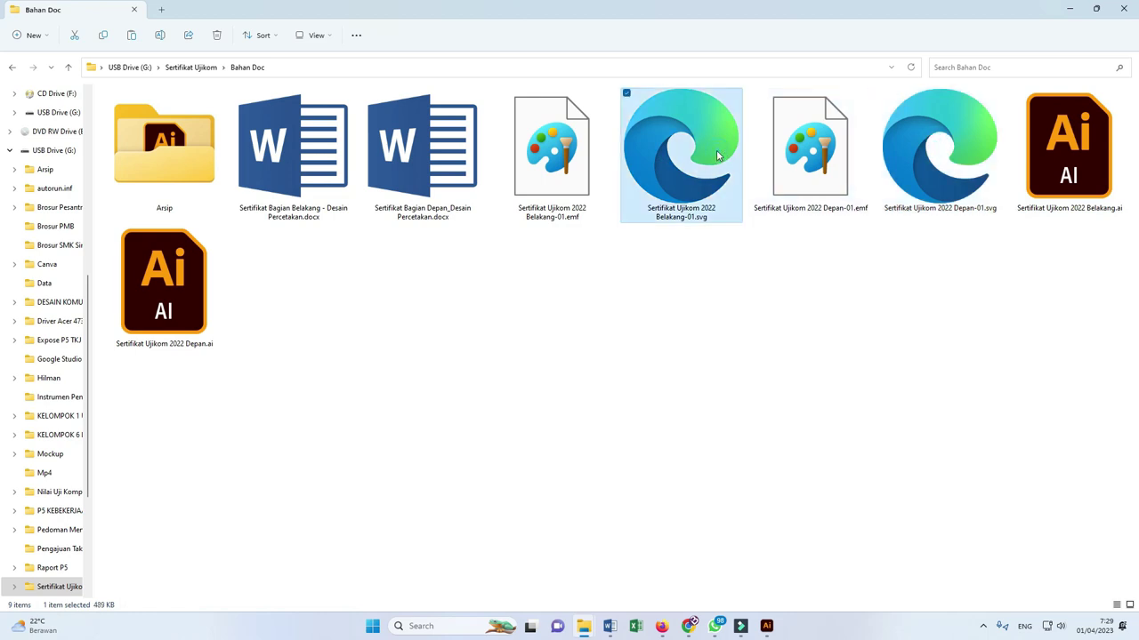
pyautogui.click(812, 135)
pyautogui.click(587, 149)
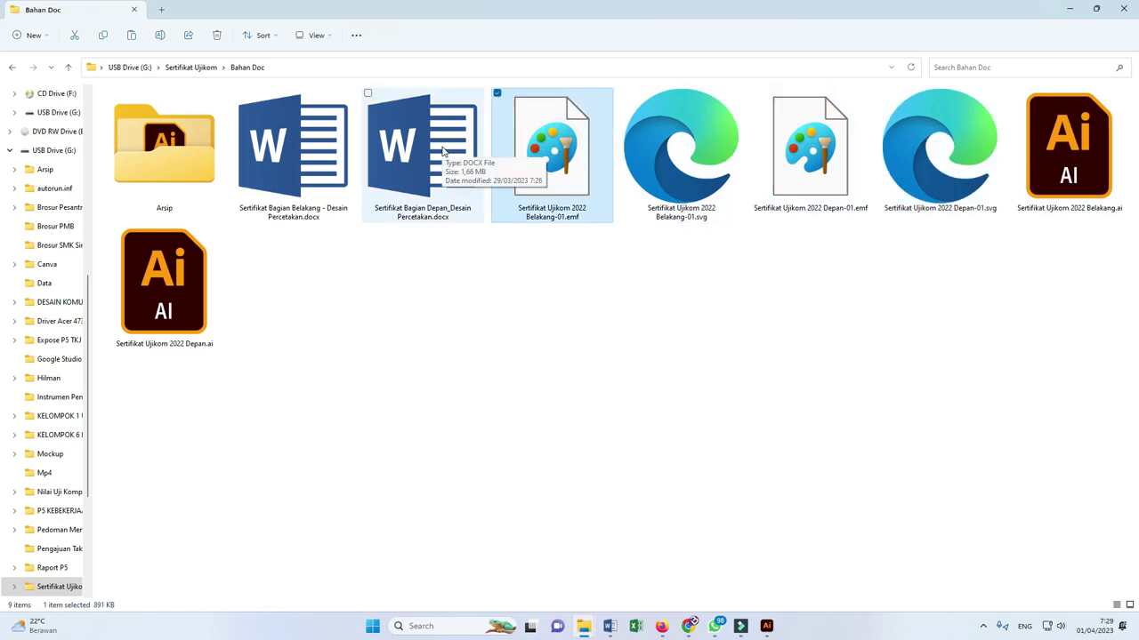
# - Try to bring Sertifikat Bagian Depan_Desain Percetakan.docx from Bahan Doc into the open Word document, and undo the embedded file
pyautogui.moveTo(612, 629)
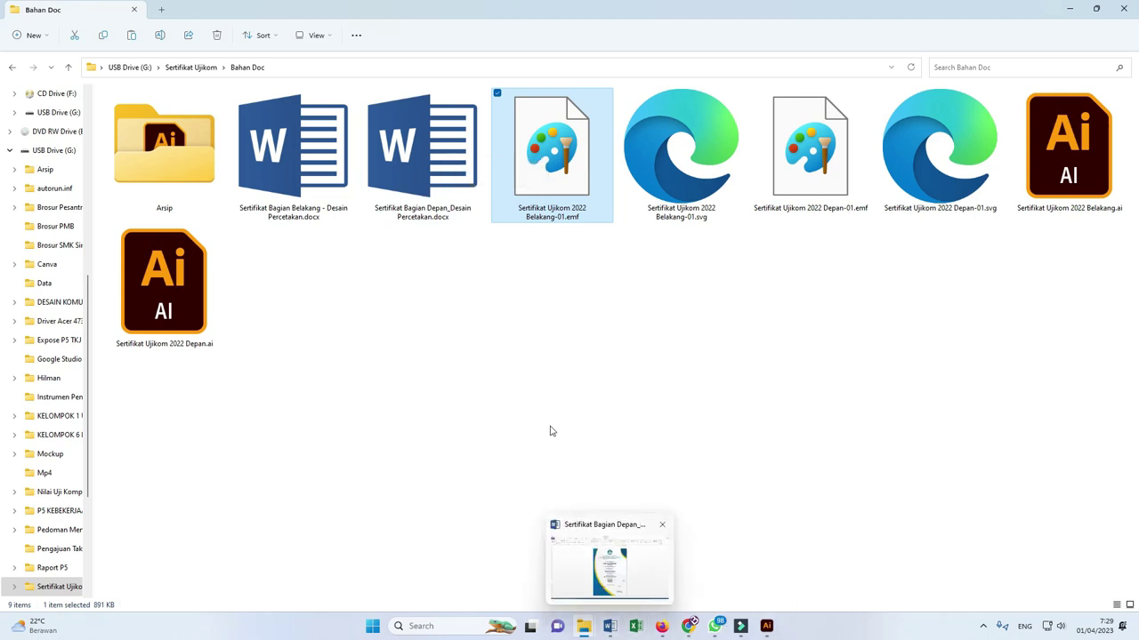
pyautogui.click(608, 626)
pyautogui.hotkey('alt', 'Tab')
pyautogui.moveTo(422, 147); pyautogui.dragTo(506, 311)
pyautogui.hotkey('alt', 'Tab')
pyautogui.hotkey('alt', 'Tab')
pyautogui.hotkey('alt', 'Tab')
pyautogui.hotkey('alt', 'Tab')
pyautogui.hotkey('alt', 'Tab')
pyautogui.hotkey('alt', 'Tab')
pyautogui.hotkey('alt', 'Tab')
pyautogui.hotkey('alt', 'Tab')
pyautogui.hotkey('alt', 'Tab')
pyautogui.hotkey('alt', 'Tab')
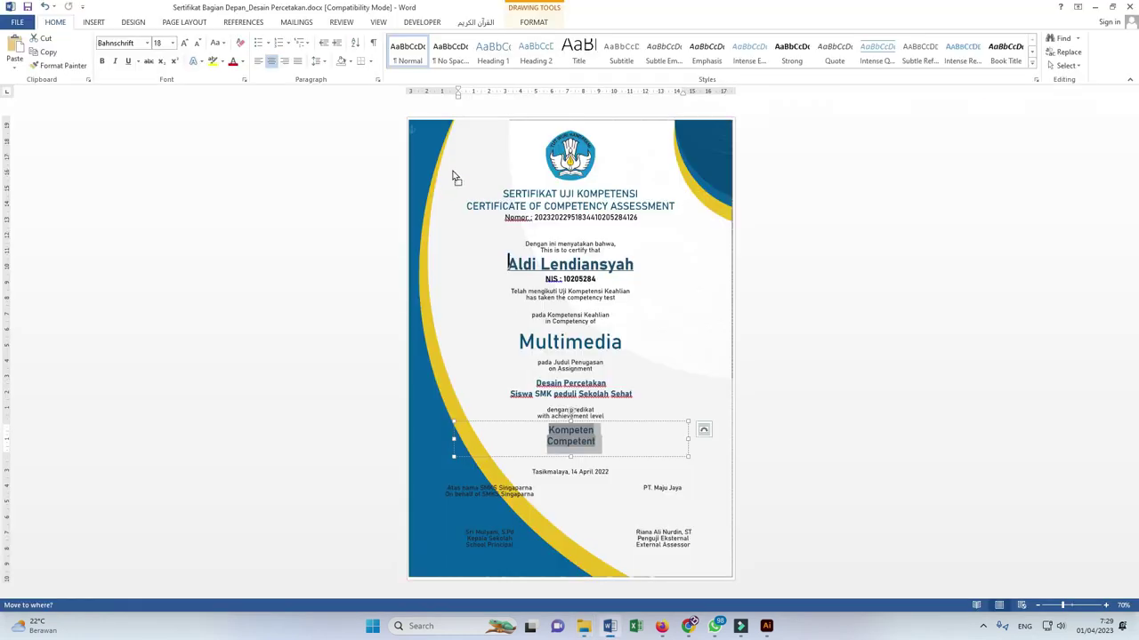
pyautogui.click(383, 114)
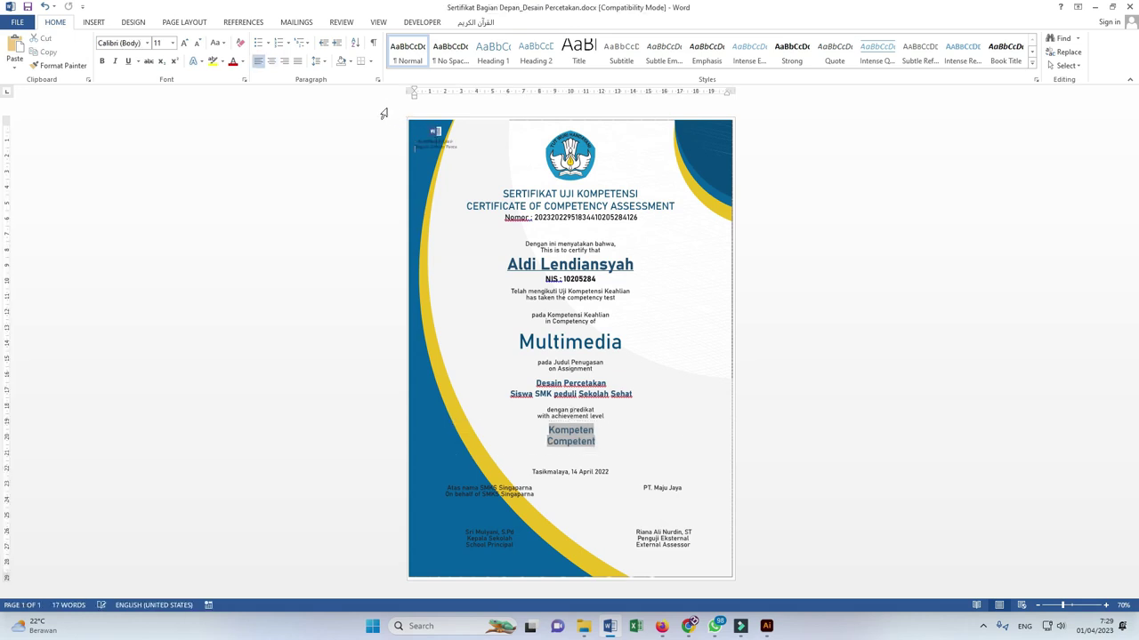
pyautogui.press('Tab')
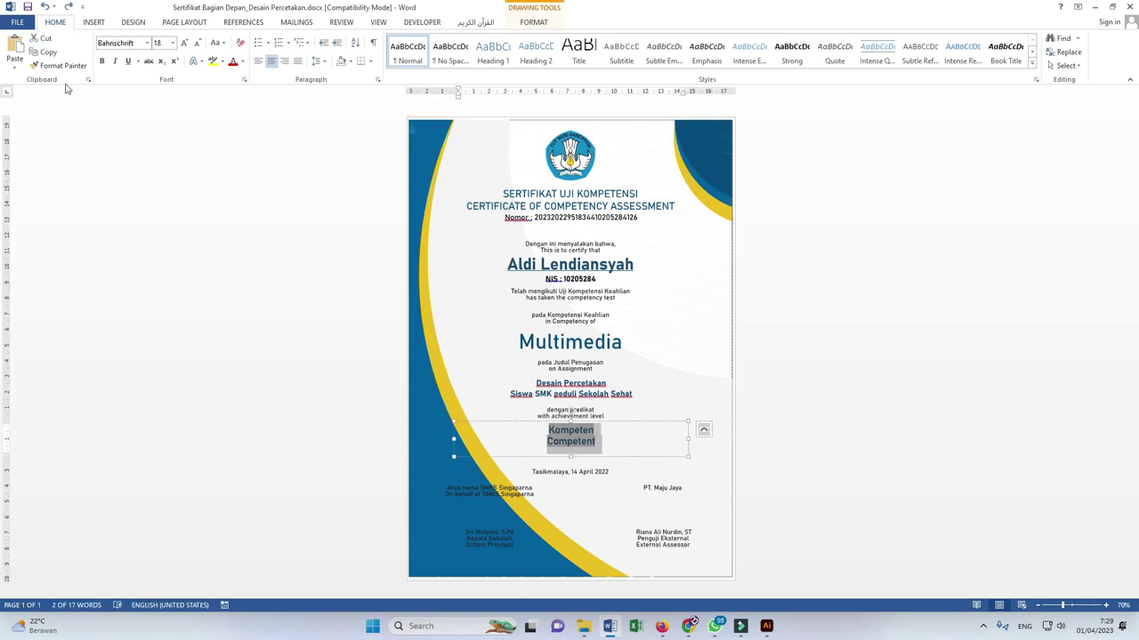
# - Open Sertifikat Bagian Belakang - Desain Percetakan.docx from the Bahan Doc folder in Word
pyautogui.click(17, 21)
pyautogui.click(40, 74)
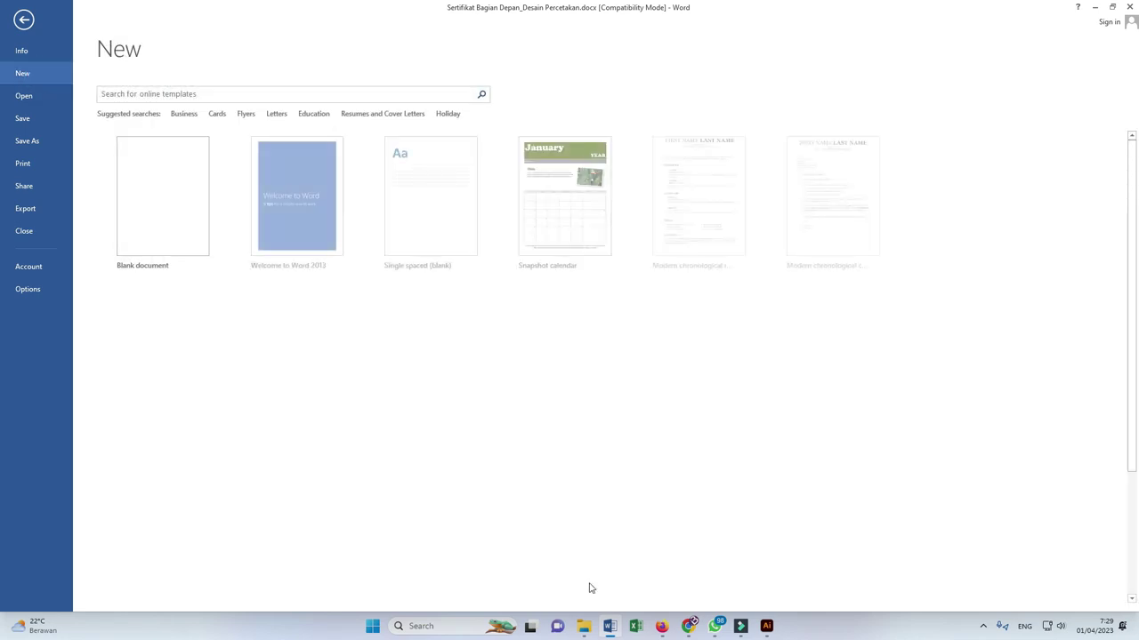
pyautogui.moveTo(583, 623)
pyautogui.click(570, 568)
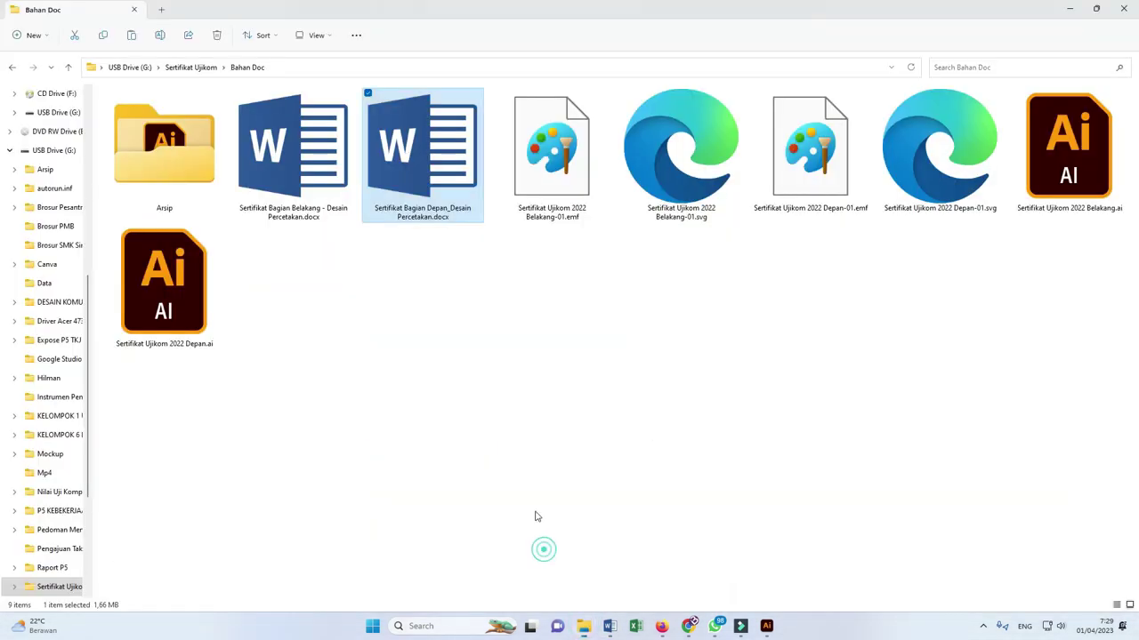
pyautogui.moveTo(261, 169); pyautogui.dragTo(168, 190)
pyautogui.click(612, 367)
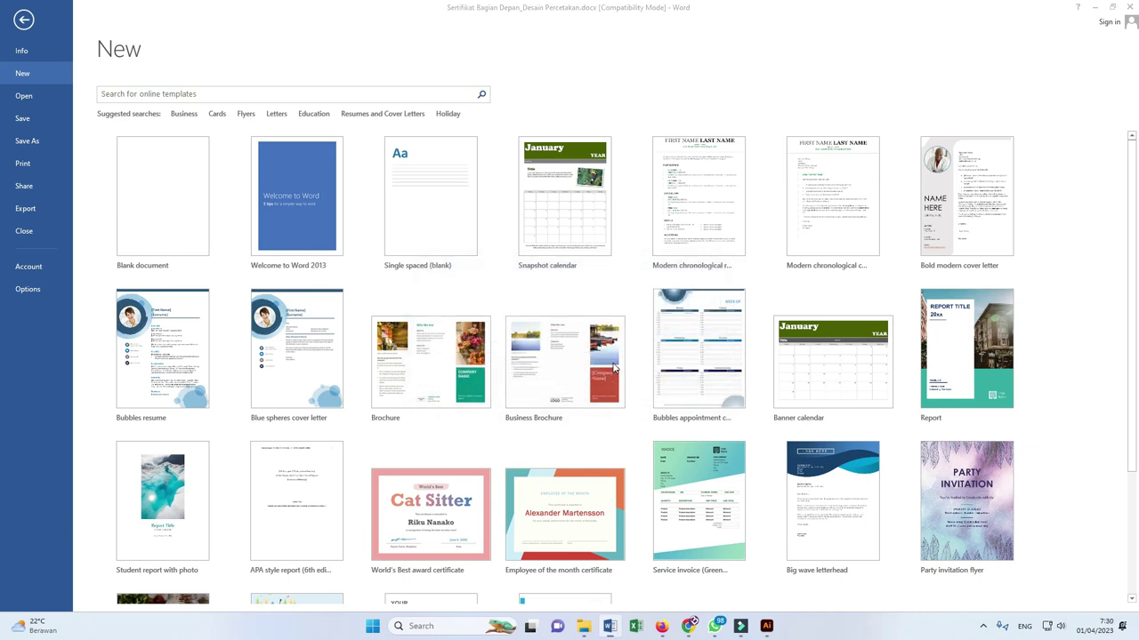
pyautogui.scroll(-2, 564, 285)
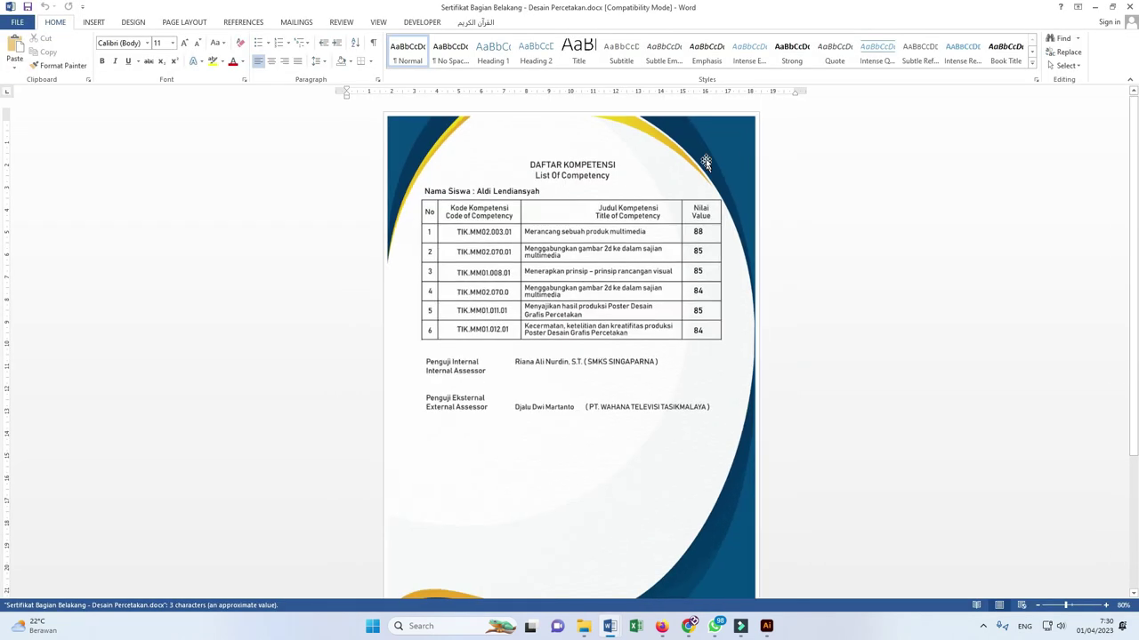
# - Replace the certificate's background picture with Sertifikat Ujikom 2022 Belakang-01.emf from Bahan Doc
pyautogui.click(686, 146)
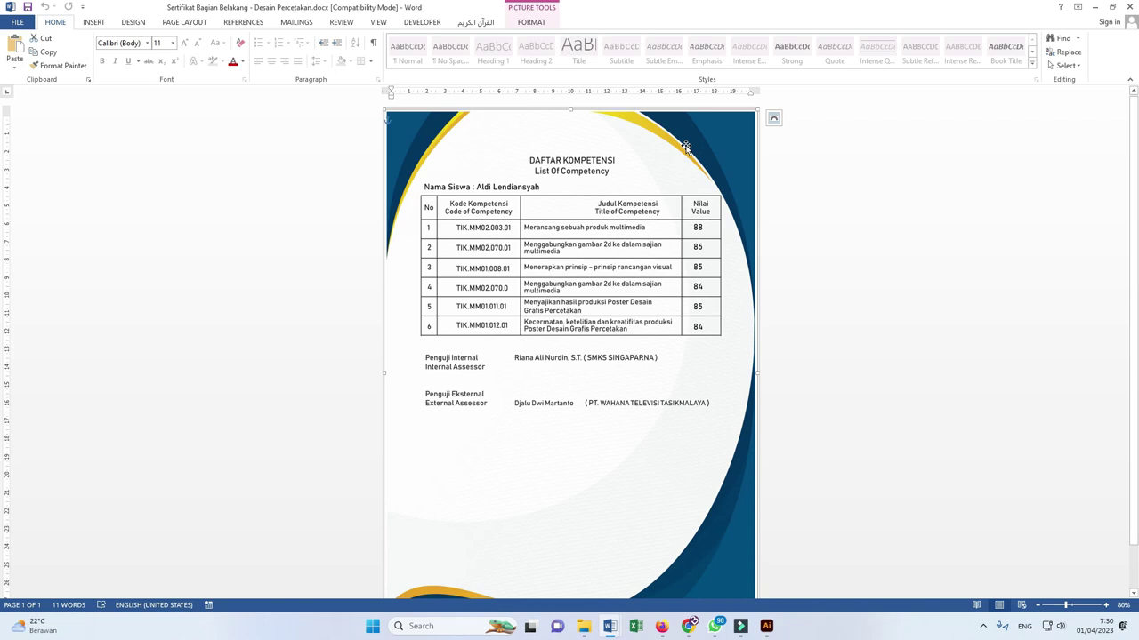
pyautogui.rightClick(685, 147)
pyautogui.click(741, 245)
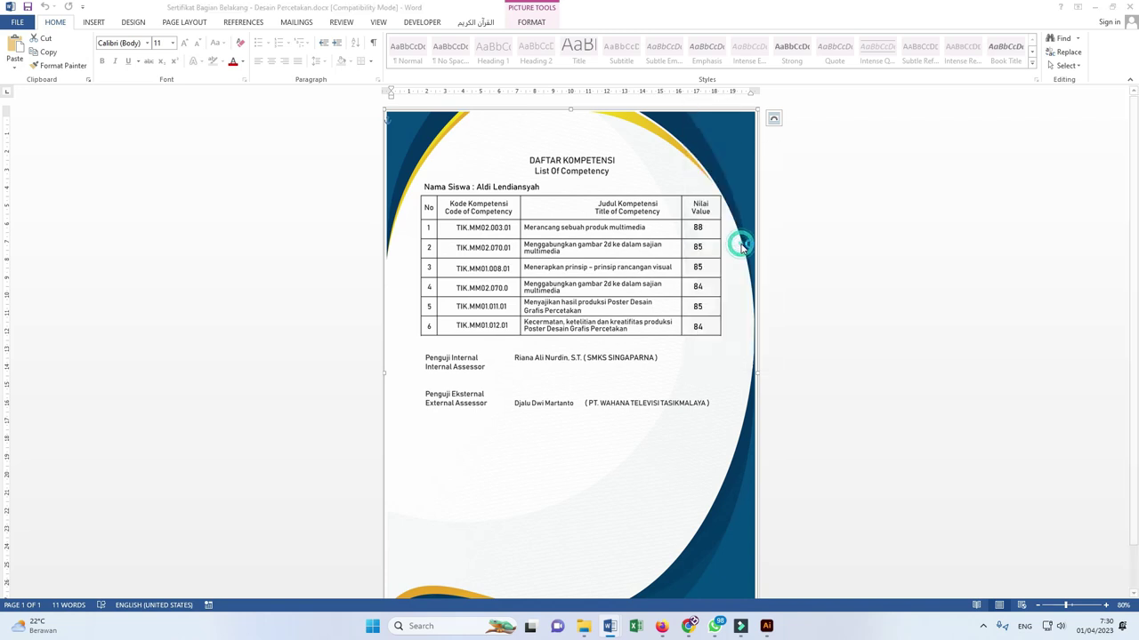
pyautogui.click(647, 245)
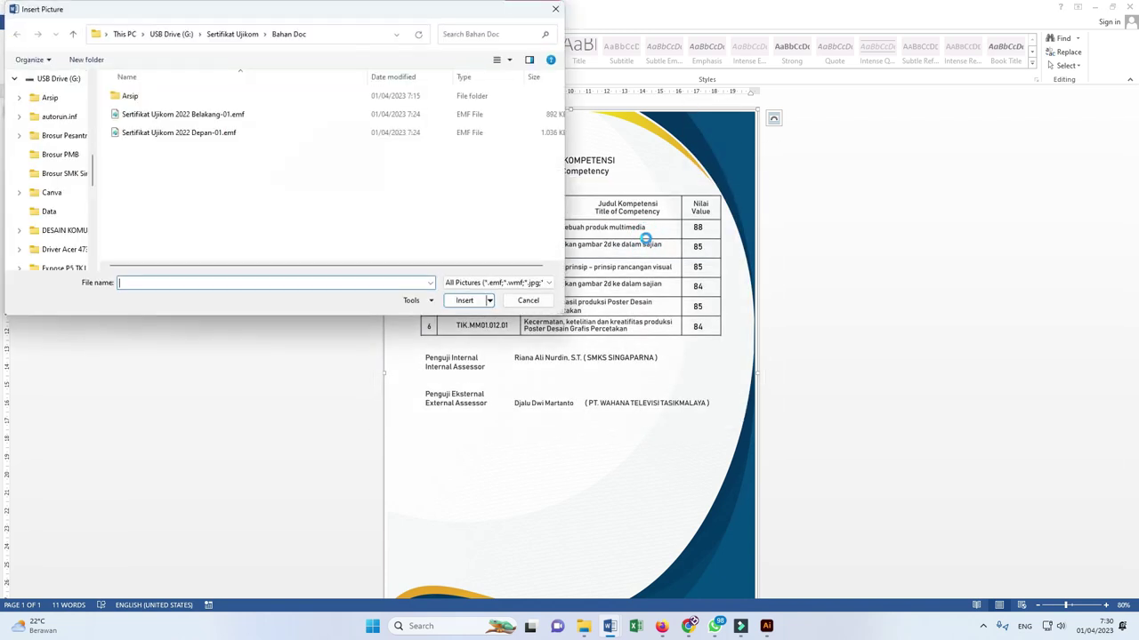
pyautogui.click(180, 118)
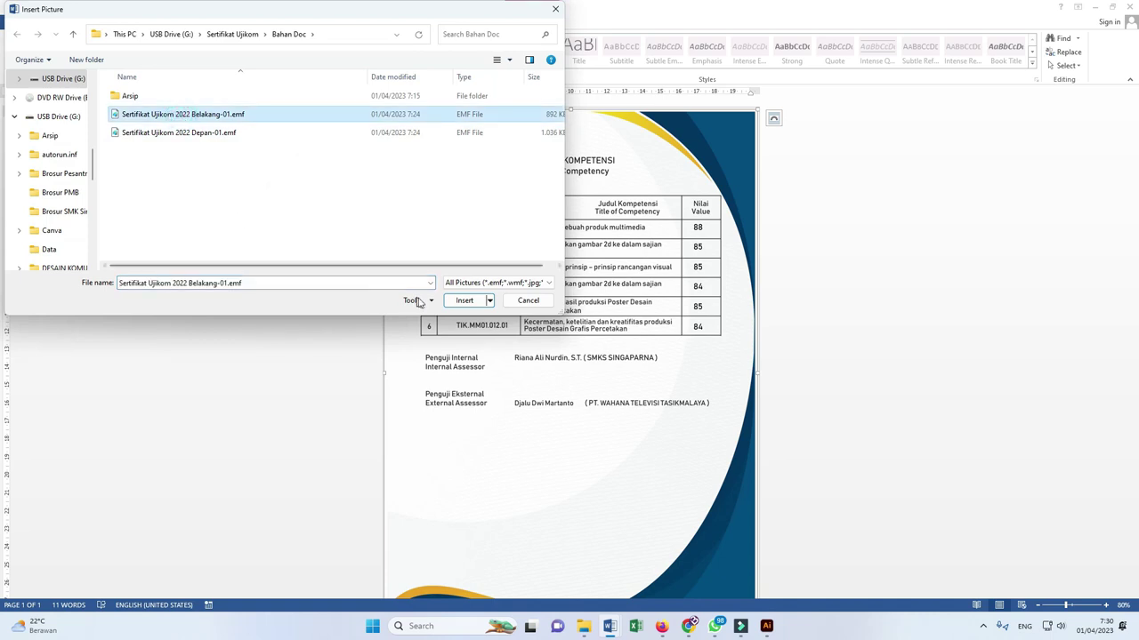
pyautogui.click(461, 302)
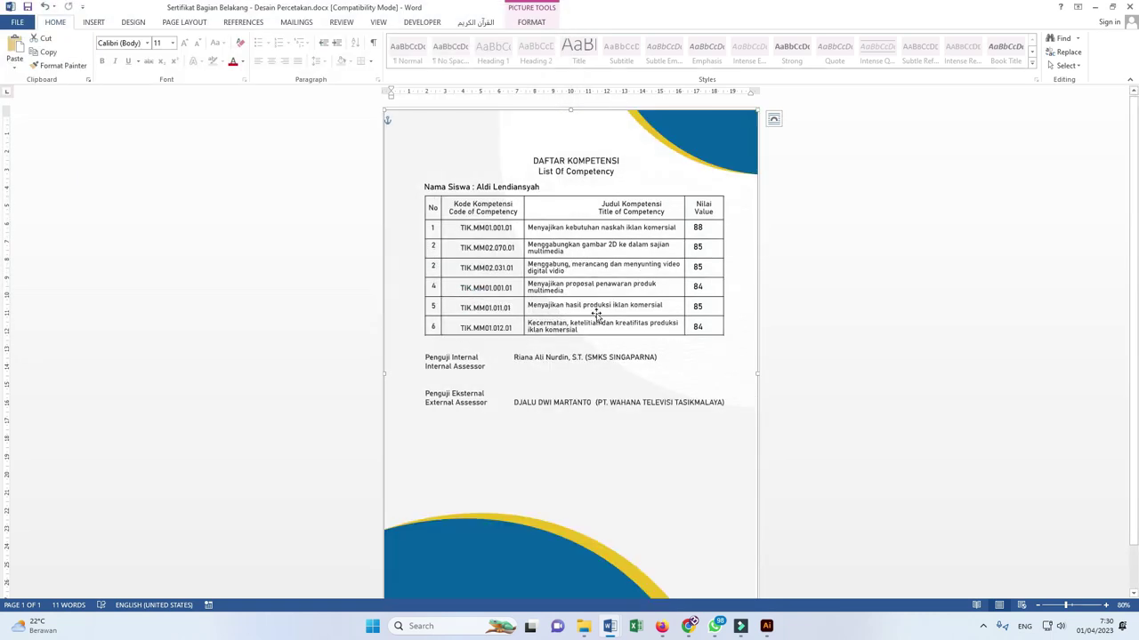
# - Try moving the score text box away from its table column, undo the move, and select the student name line
pyautogui.doubleClick(698, 227)
pyautogui.moveTo(740, 242); pyautogui.dragTo(752, 252)
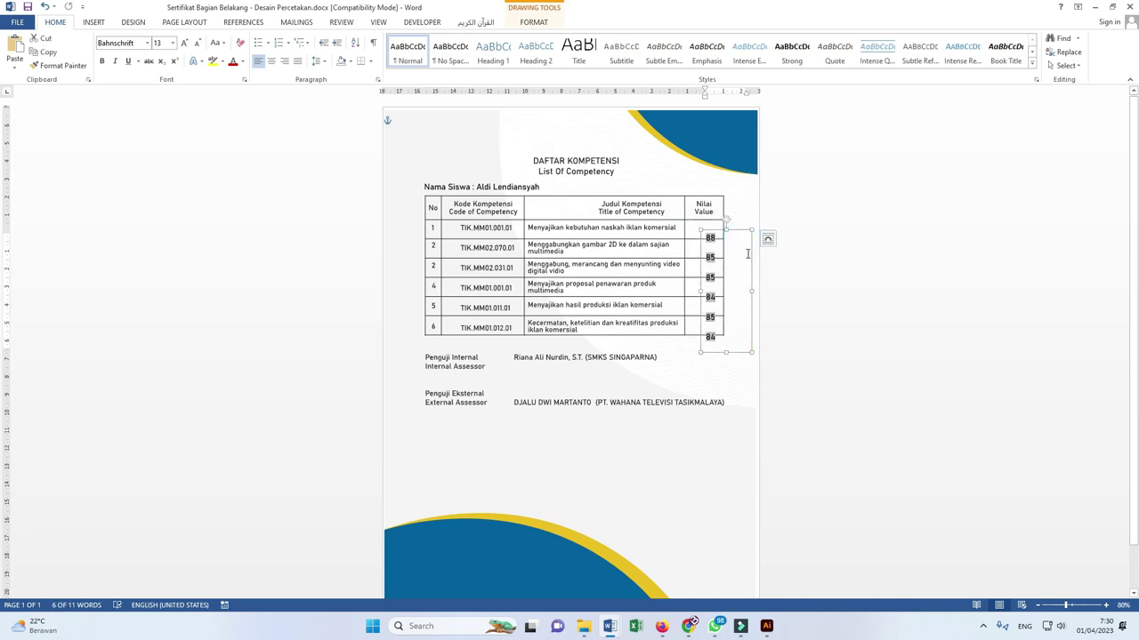
pyautogui.hotkey('ctrl', 'z')
pyautogui.click(427, 187)
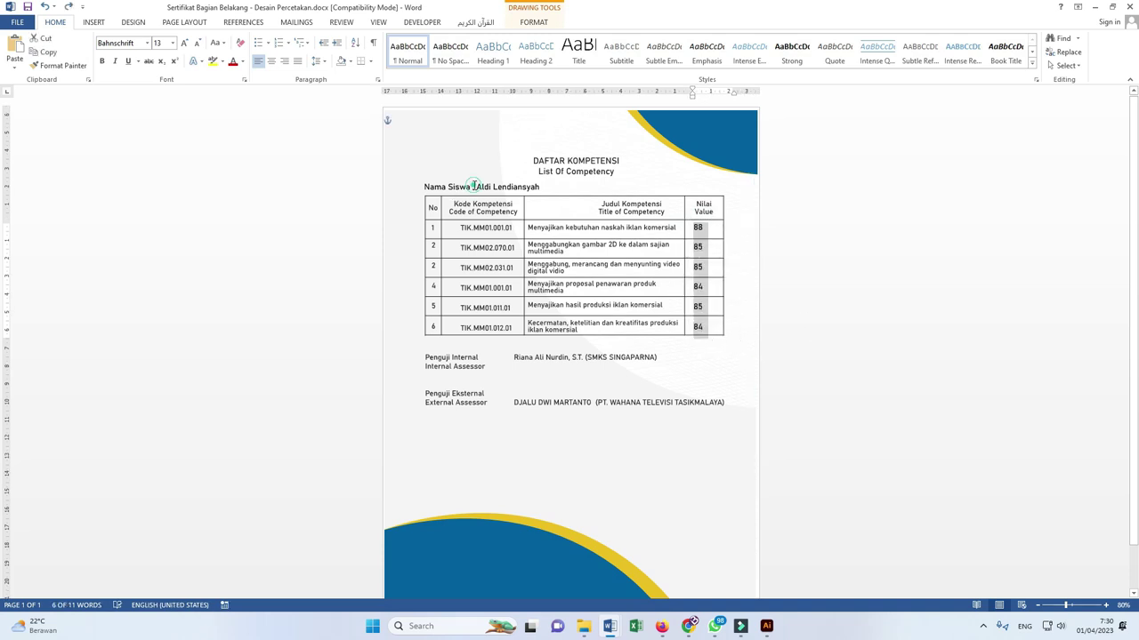
pyautogui.moveTo(425, 186); pyautogui.dragTo(559, 197)
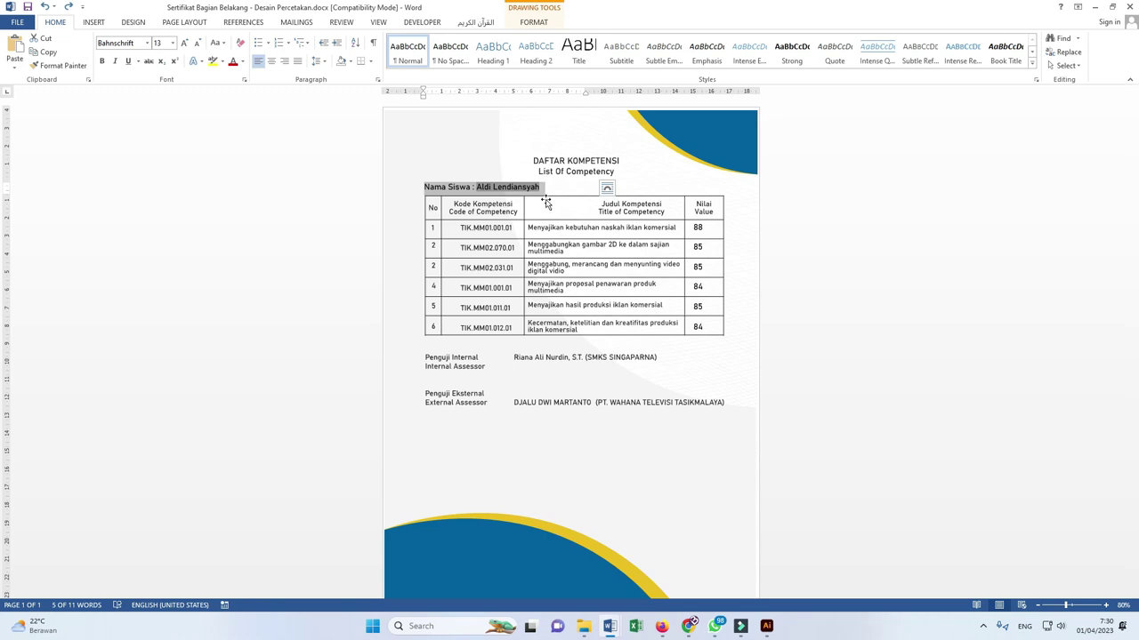
# - Close the back certificate document without saving its changes, and minimize the remaining Word window
pyautogui.click(1128, 6)
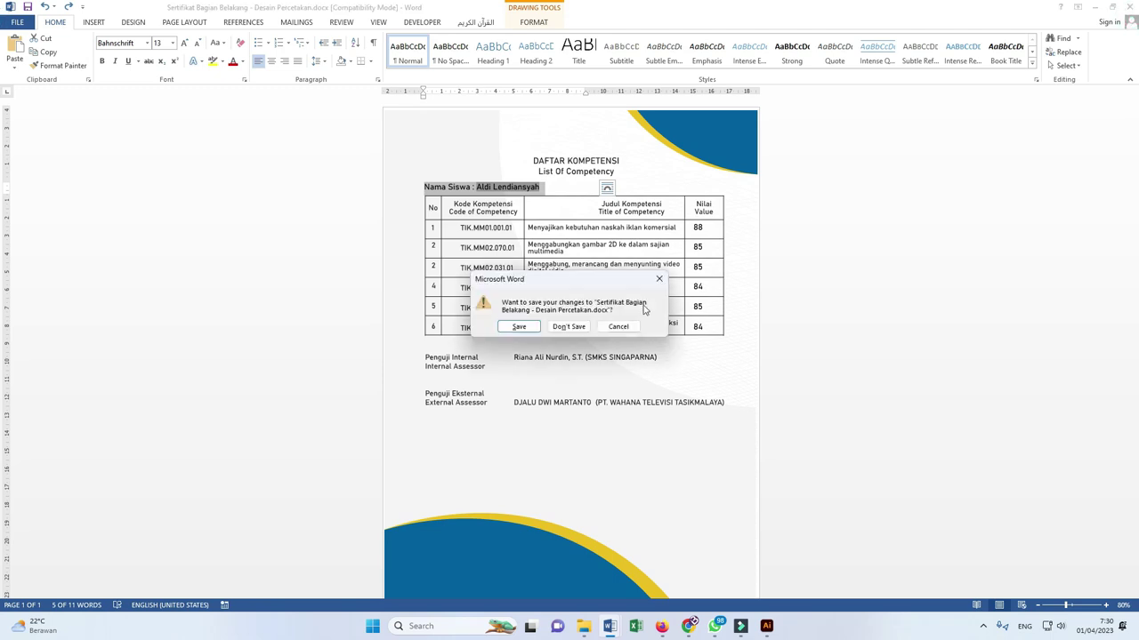
pyautogui.click(578, 327)
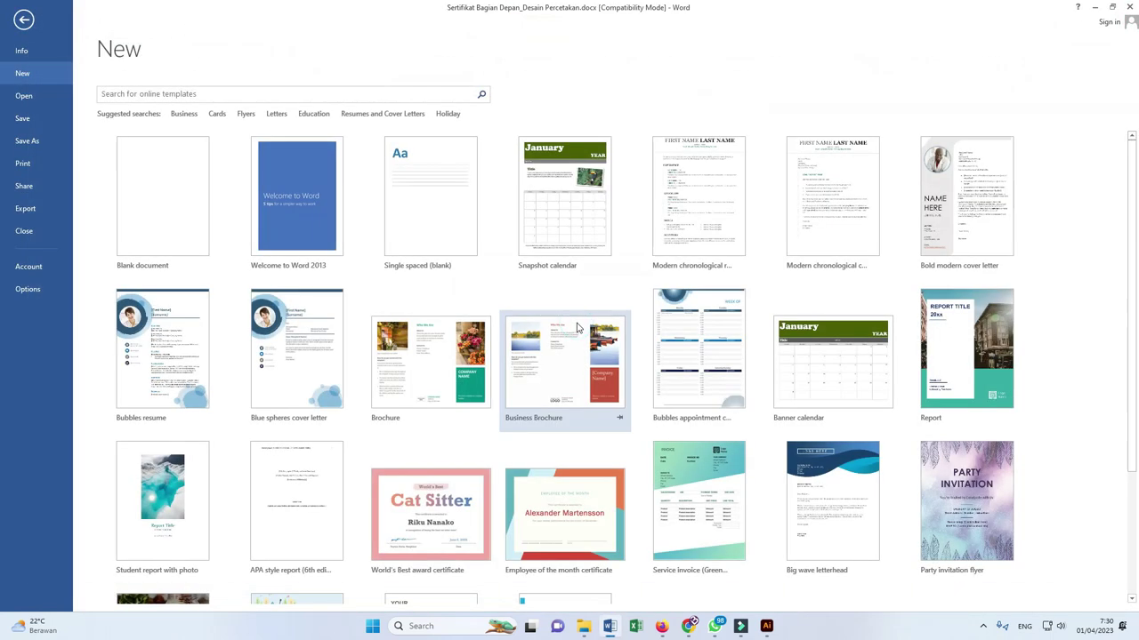
pyautogui.click(1094, 8)
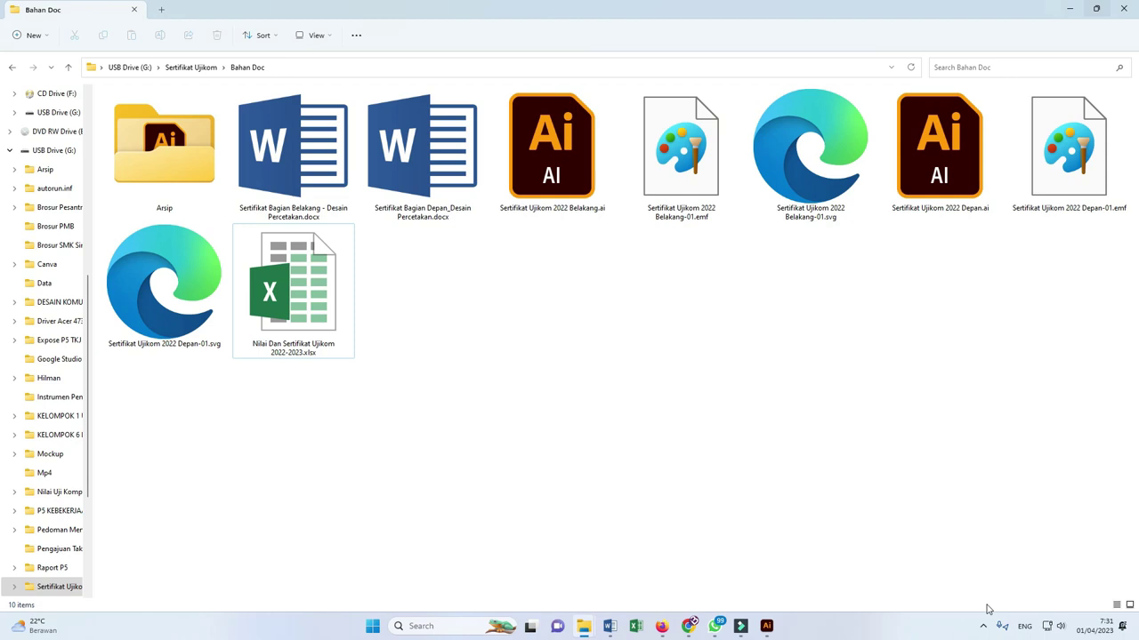
# - Open Nilai Dan Sertifikat Ujikom 2022-2023.xlsx and review the student data on the Mailing_Paket-1 and Mailing_Paket-3 sheets
pyautogui.doubleClick(298, 331)
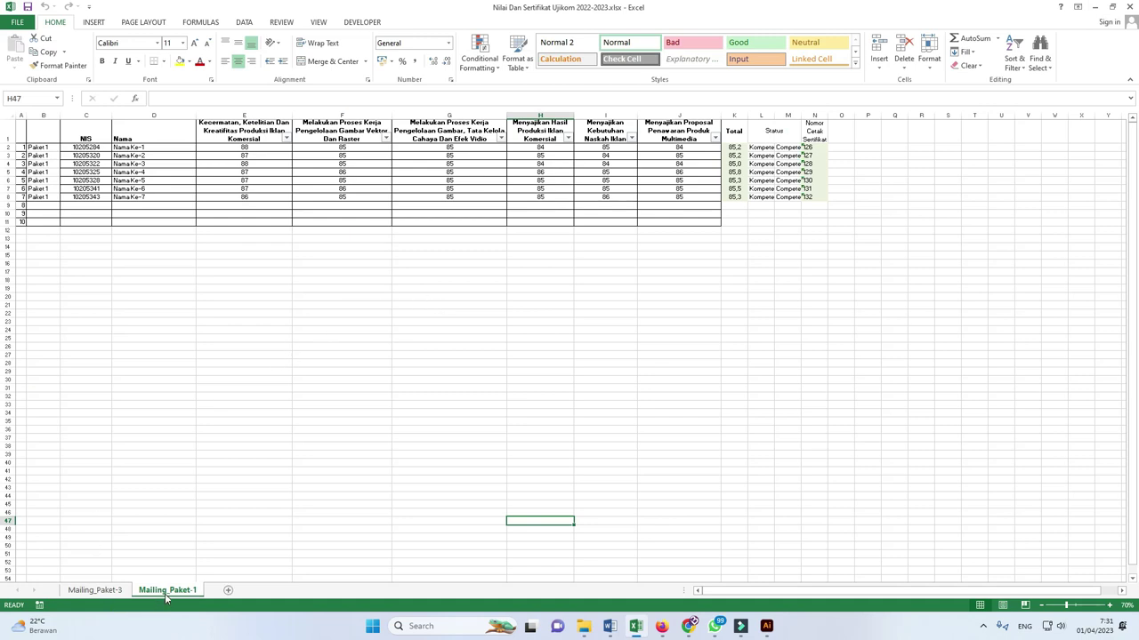
pyautogui.click(94, 590)
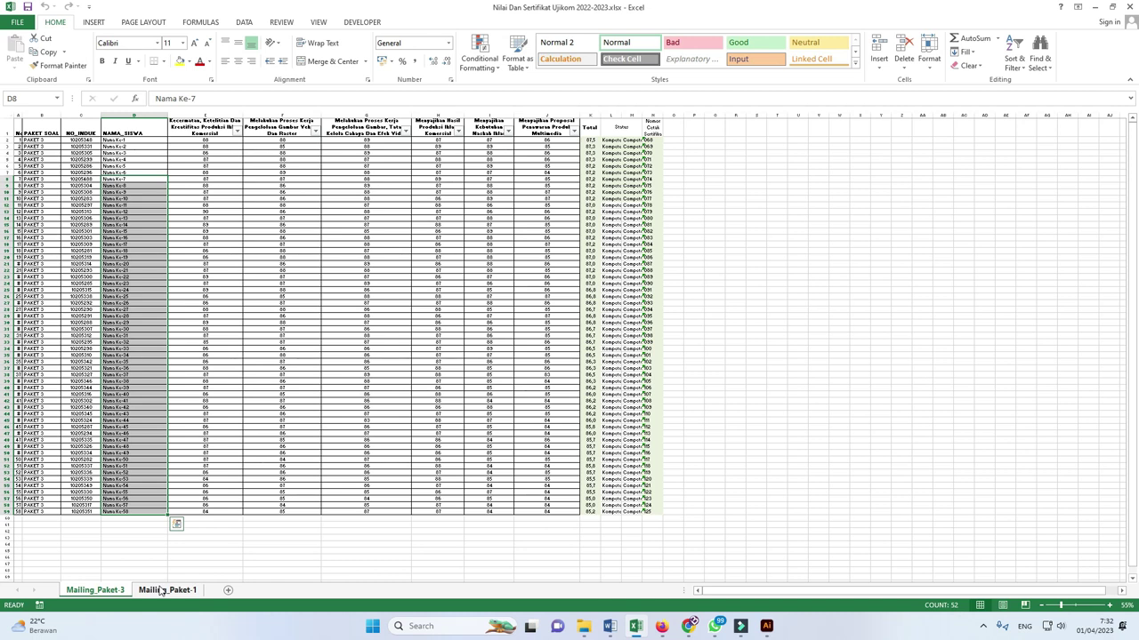
pyautogui.click(160, 592)
pyautogui.click(94, 591)
pyautogui.click(174, 591)
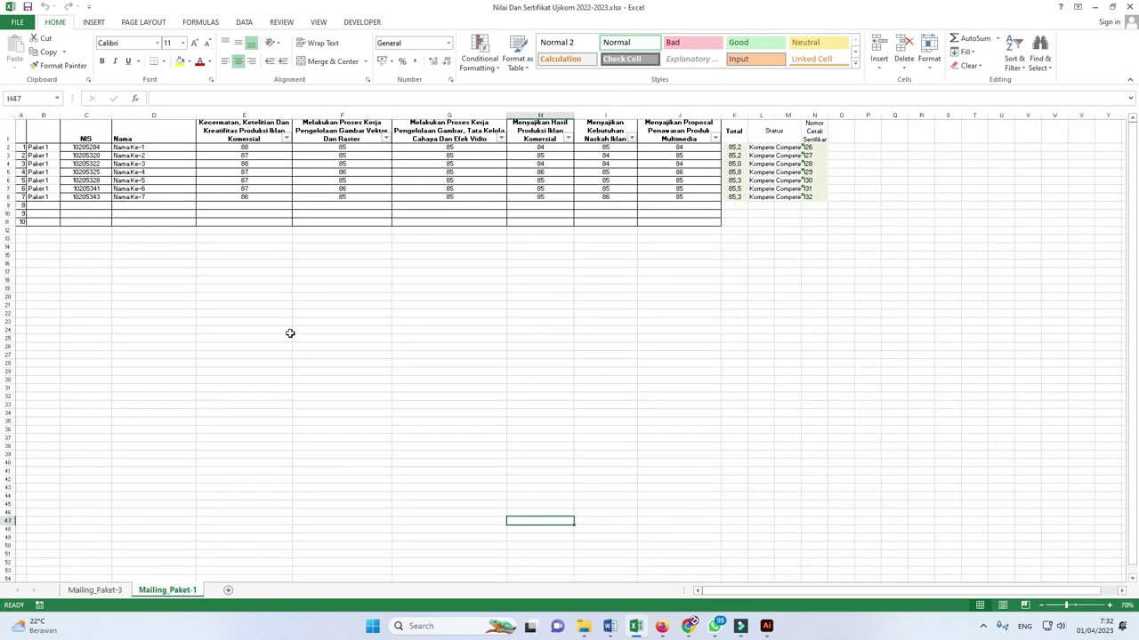
pyautogui.click(97, 591)
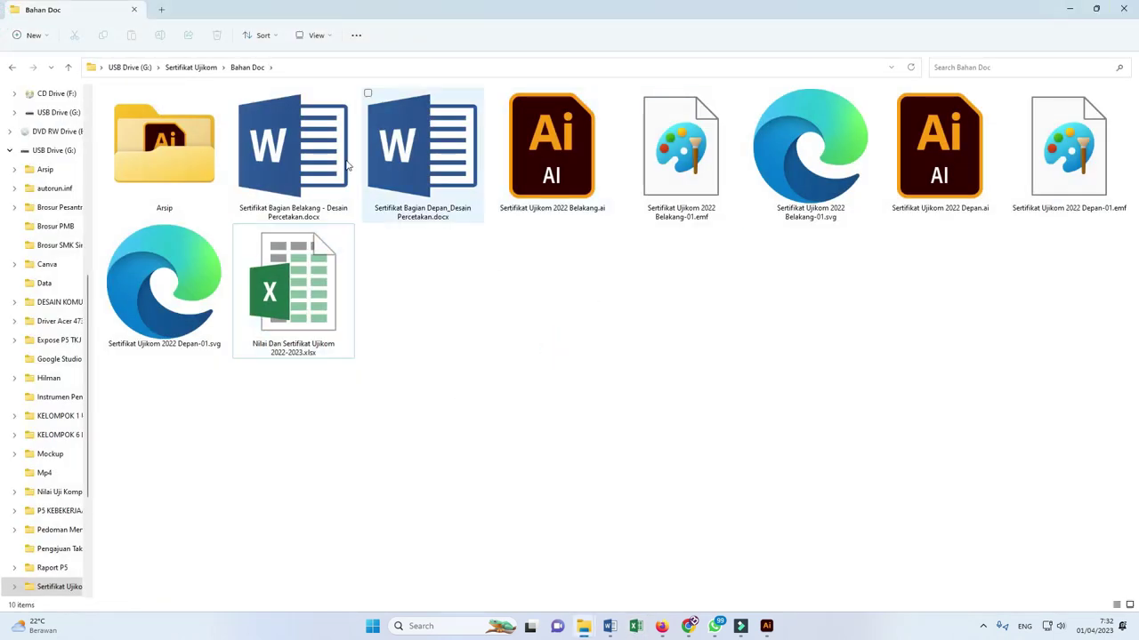
# - Try to open Sertifikat Bagian Belakang - Desain Percetakan.docx, and return to the Bahan Doc folder
pyautogui.doubleClick(296, 181)
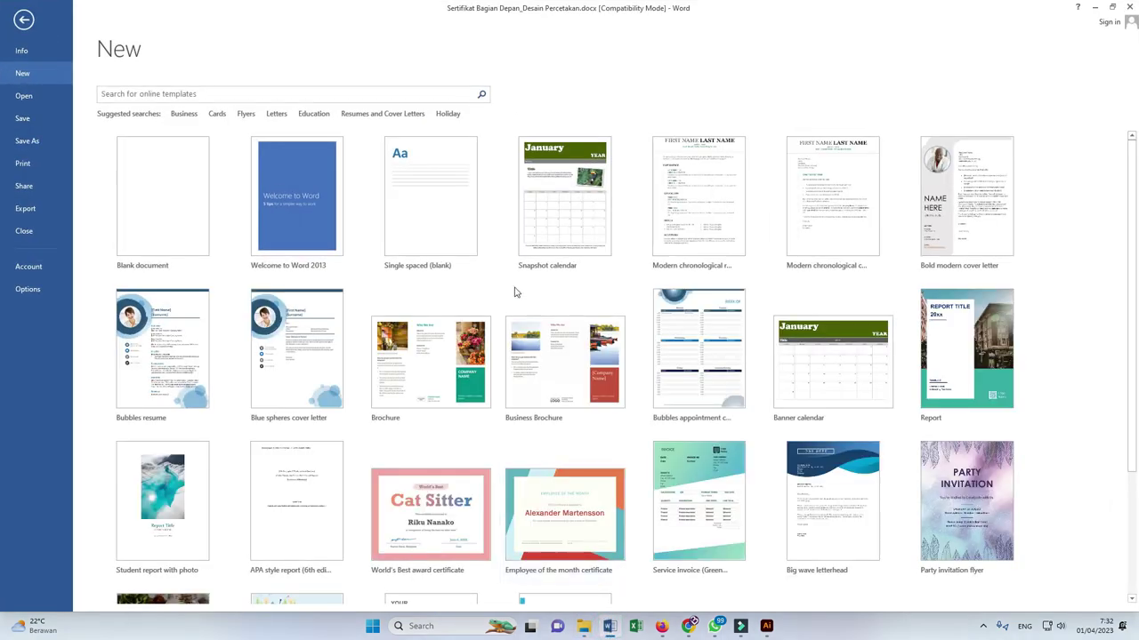
pyautogui.click(584, 625)
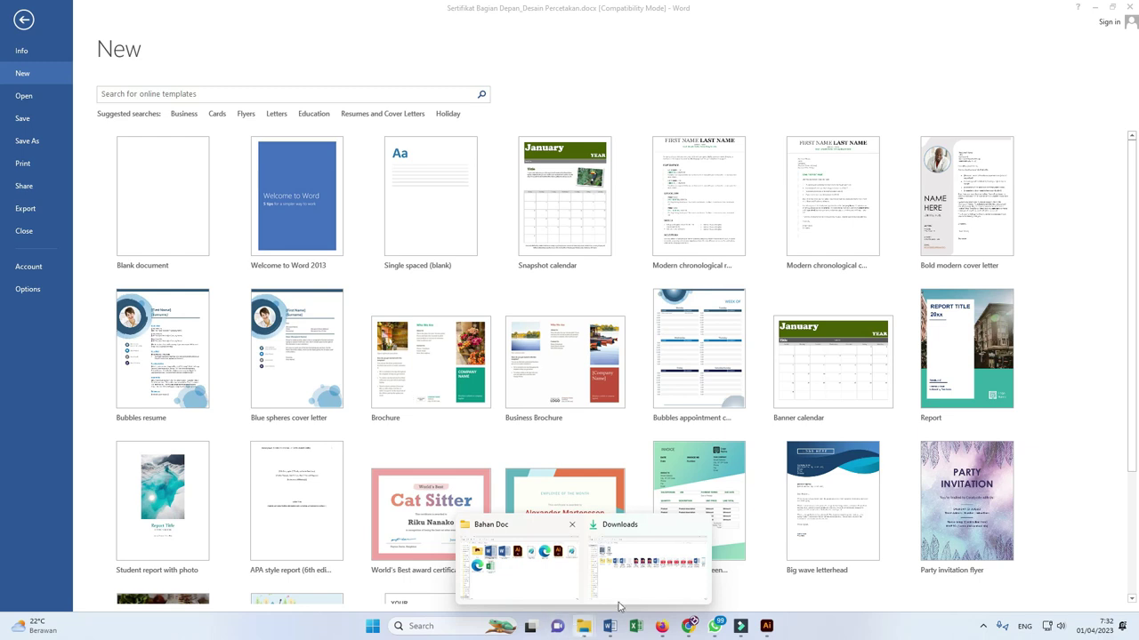
pyautogui.click(649, 569)
pyautogui.click(584, 626)
pyautogui.click(521, 569)
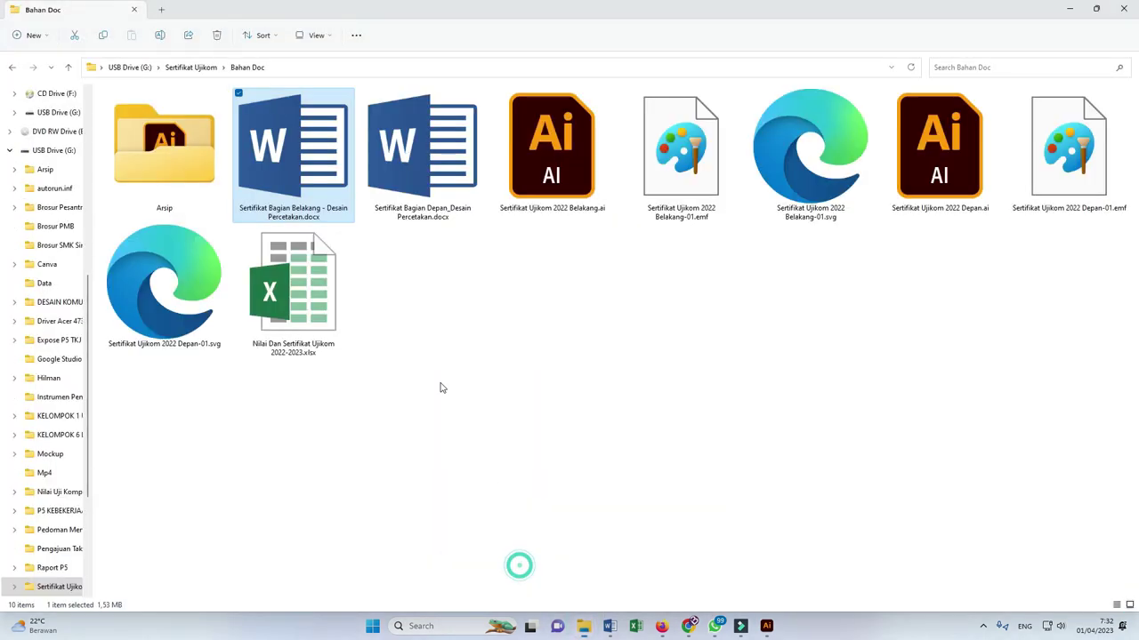
# - Bring Sertifikat Bagian Depan_Desain Percetakan.docx from Bahan Doc into Word and display the front certificate for editing
pyautogui.moveTo(540, 388); pyautogui.dragTo(483, 331)
pyautogui.moveTo(480, 218); pyautogui.dragTo(496, 293)
pyautogui.hotkey('alt', 'Tab')
pyautogui.hotkey('alt', 'Tab')
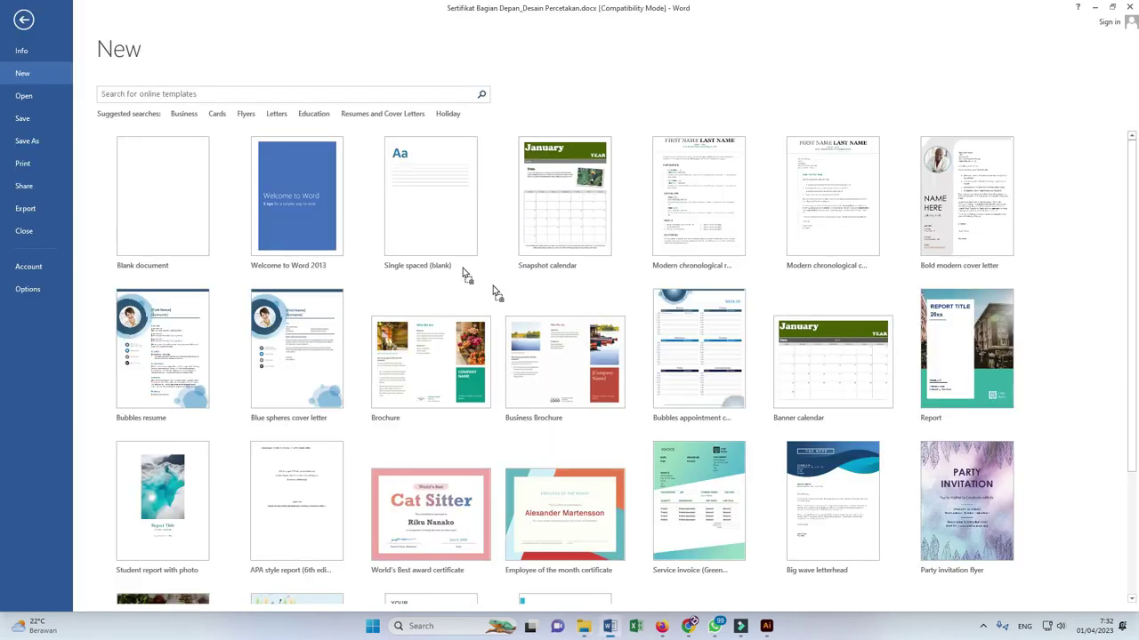
pyautogui.moveTo(213, 175); pyautogui.dragTo(194, 171)
pyautogui.moveTo(585, 631)
pyautogui.click(554, 562)
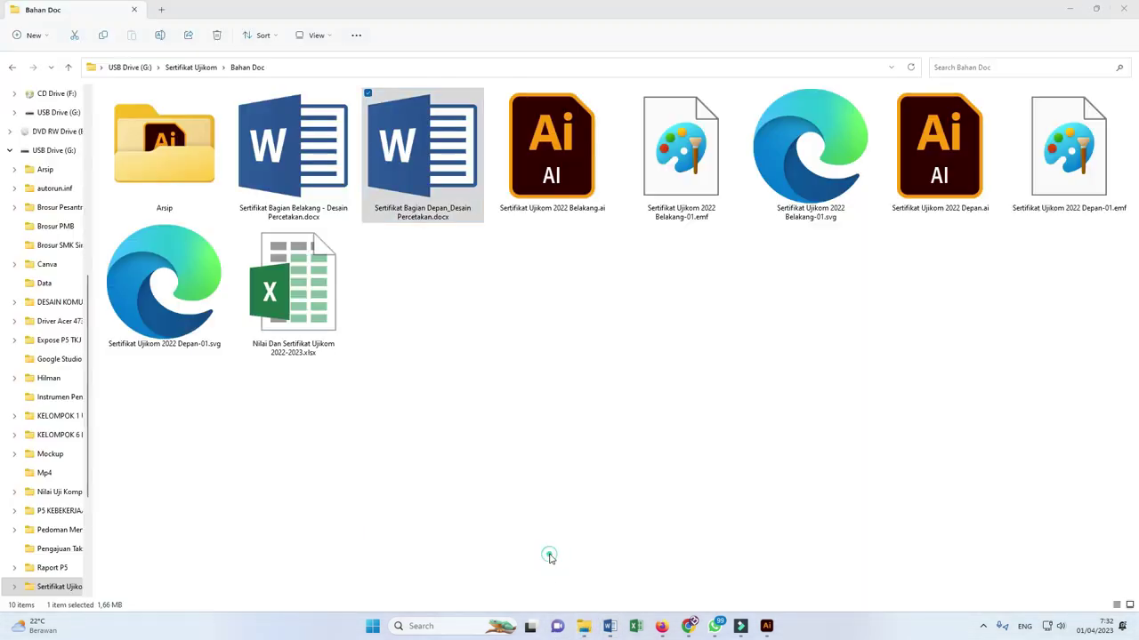
pyautogui.moveTo(413, 170); pyautogui.dragTo(315, 232)
pyautogui.hotkey('alt', 'Tab')
pyautogui.moveTo(174, 169); pyautogui.dragTo(171, 166)
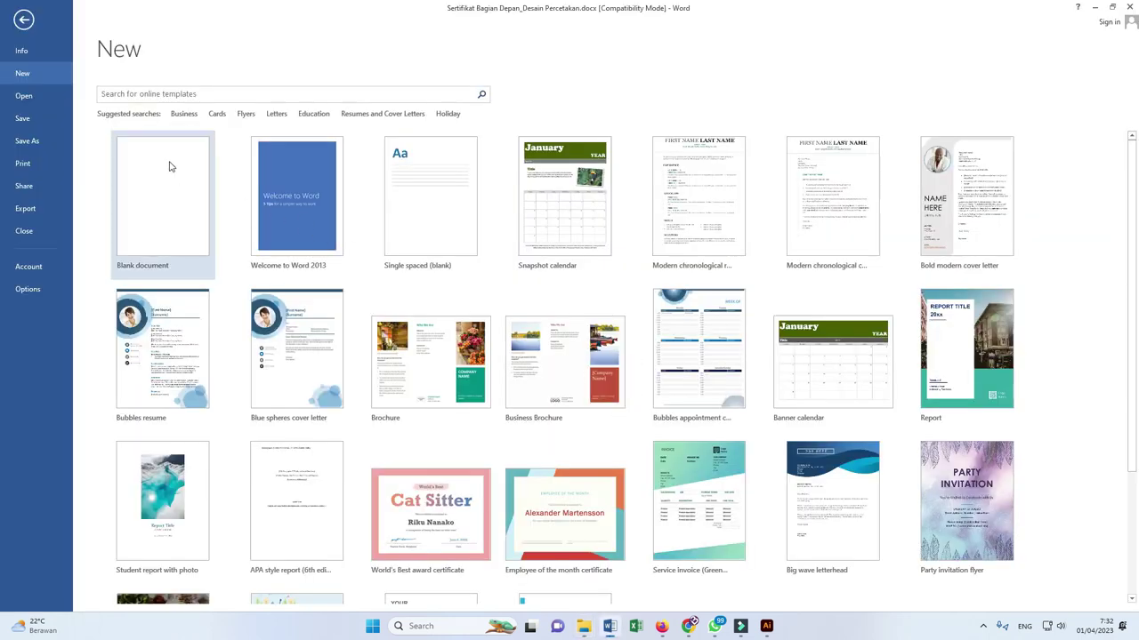
pyautogui.click(135, 174)
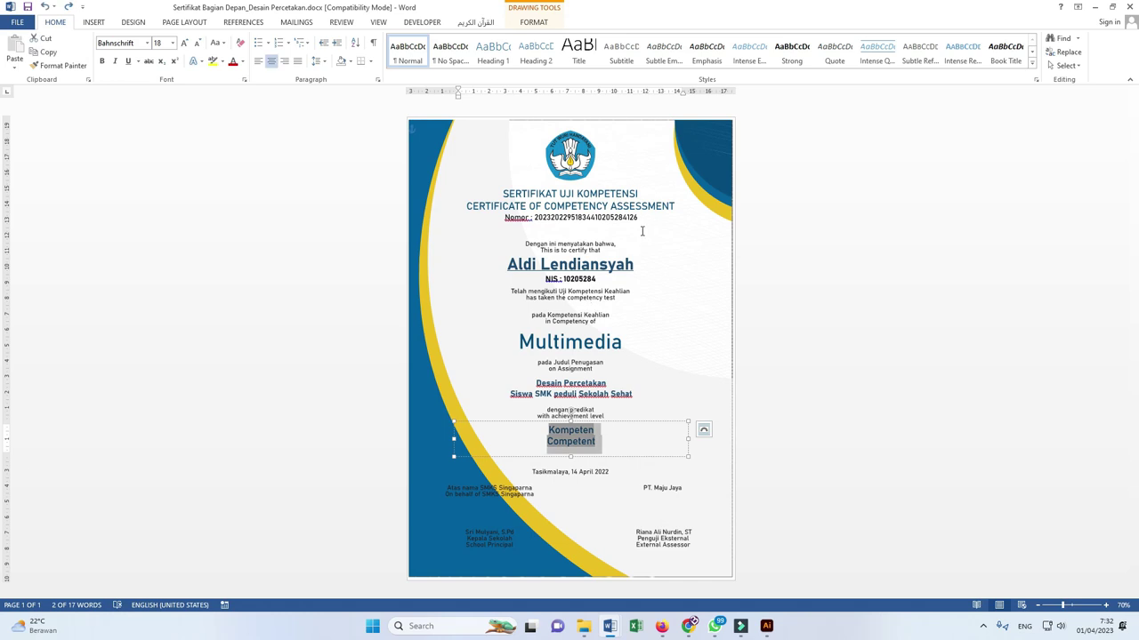
# - Select all text in the certificate's text box that holds the student's name and NIS
pyautogui.click(674, 242)
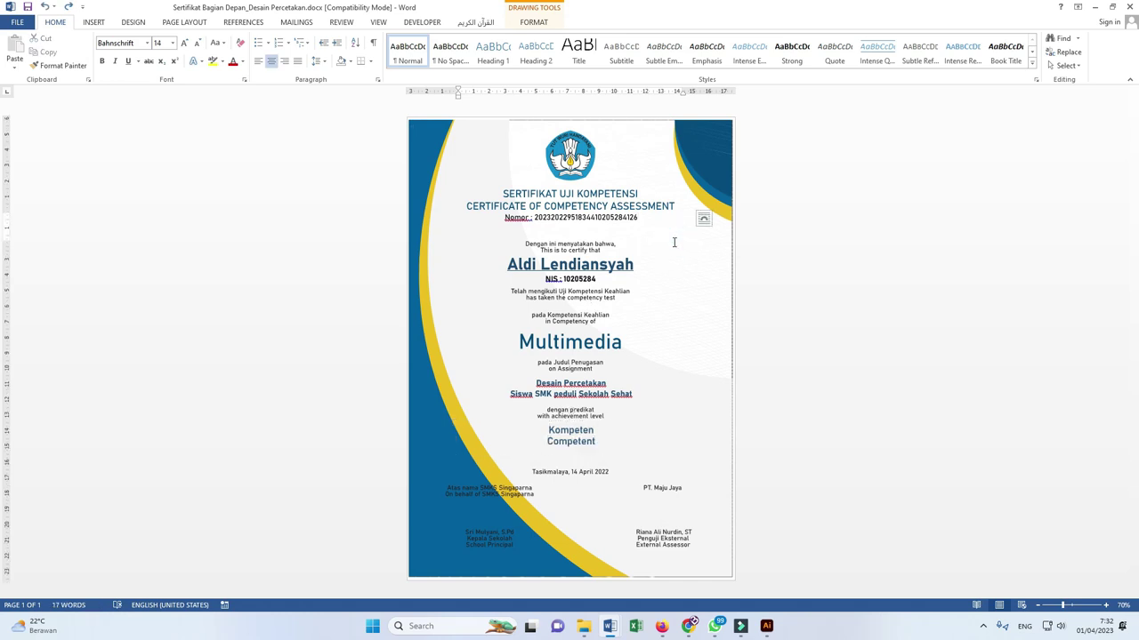
pyautogui.click(702, 149)
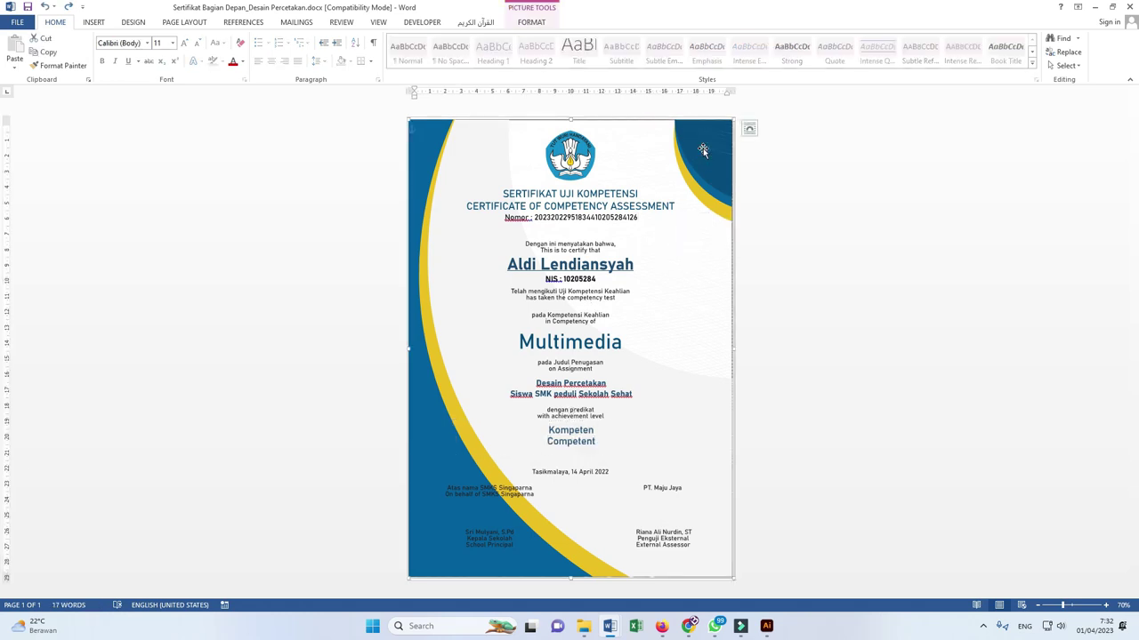
pyautogui.click(606, 277)
pyautogui.hotkey('ctrl', 'a')
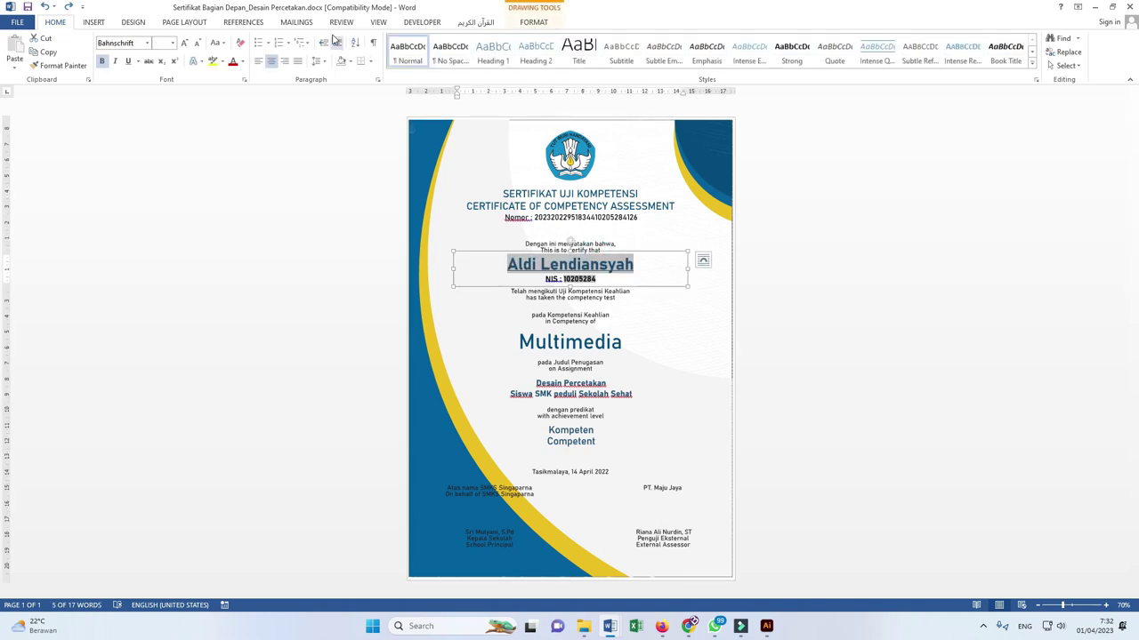
# - Start choosing an existing list as the mail merge recipients, and clear the folder path for the data source
pyautogui.click(298, 22)
pyautogui.click(122, 62)
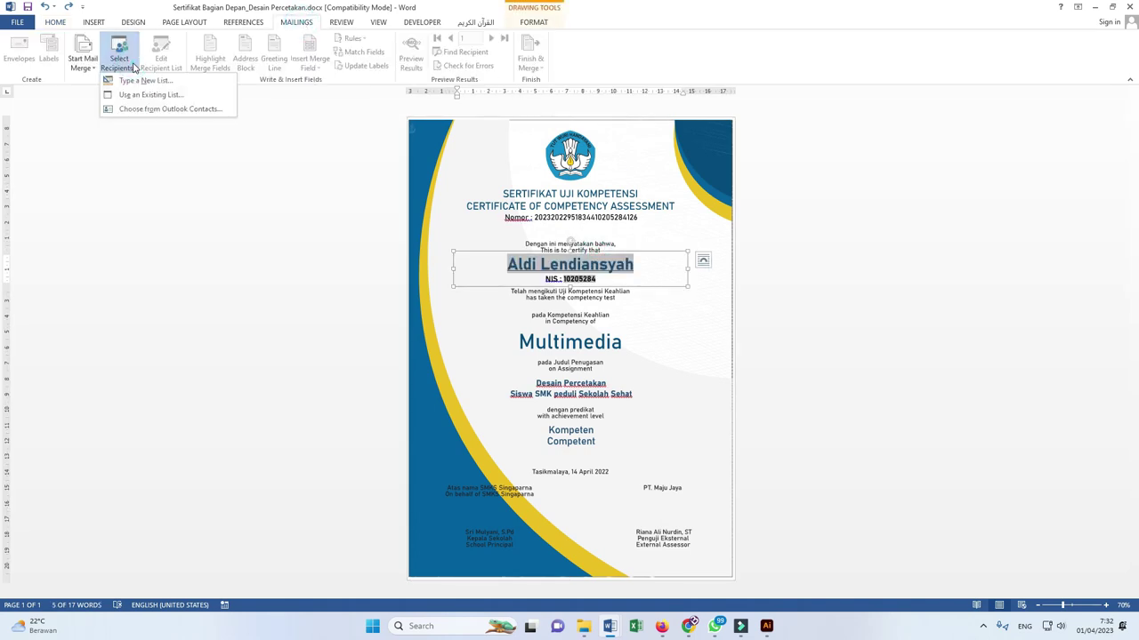
pyautogui.click(139, 96)
pyautogui.moveTo(216, 18); pyautogui.dragTo(334, 31)
pyautogui.click(469, 46)
pyautogui.press('BackSpace')
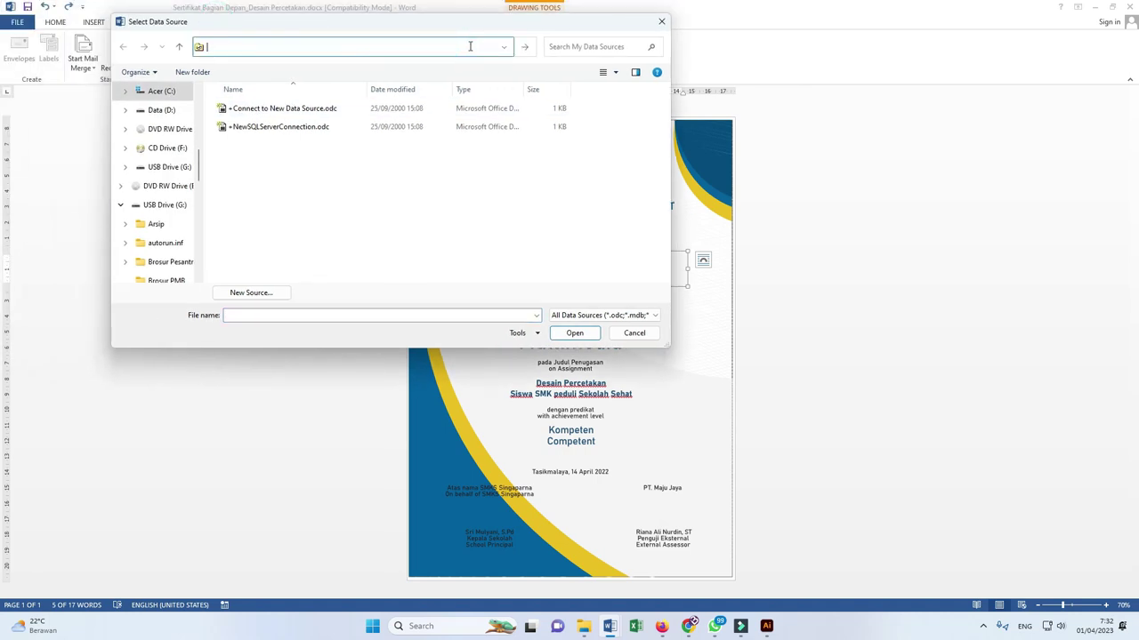
# - Copy the folder path G:\Sertifikat Ujikom\Bahan Doc from File Explorer and switch away from the folder
pyautogui.moveTo(584, 626)
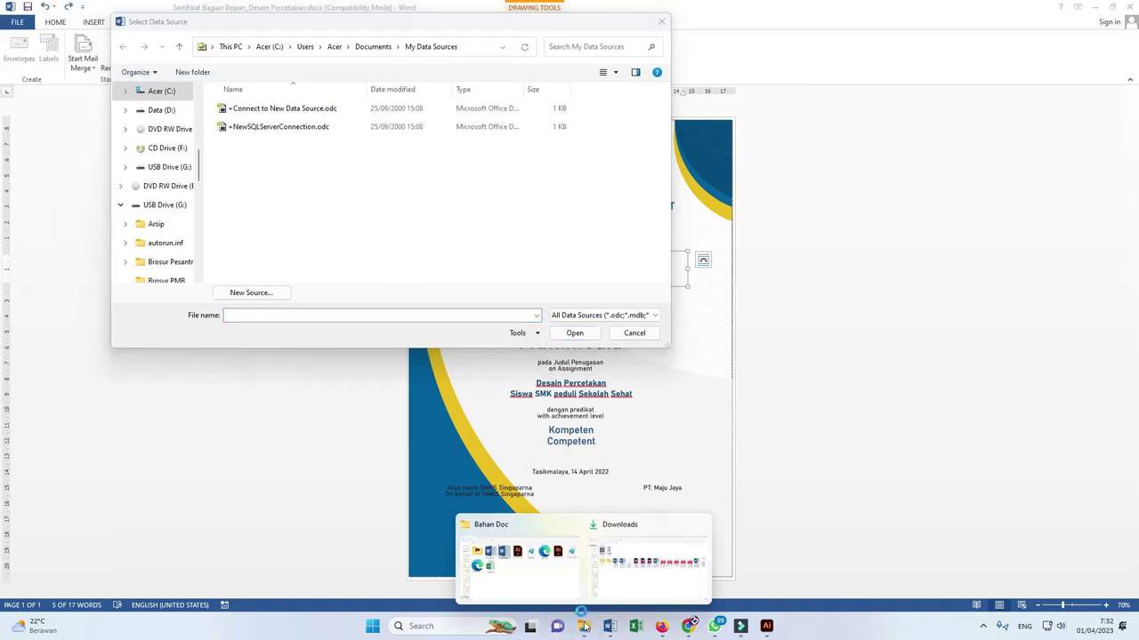
pyautogui.click(618, 560)
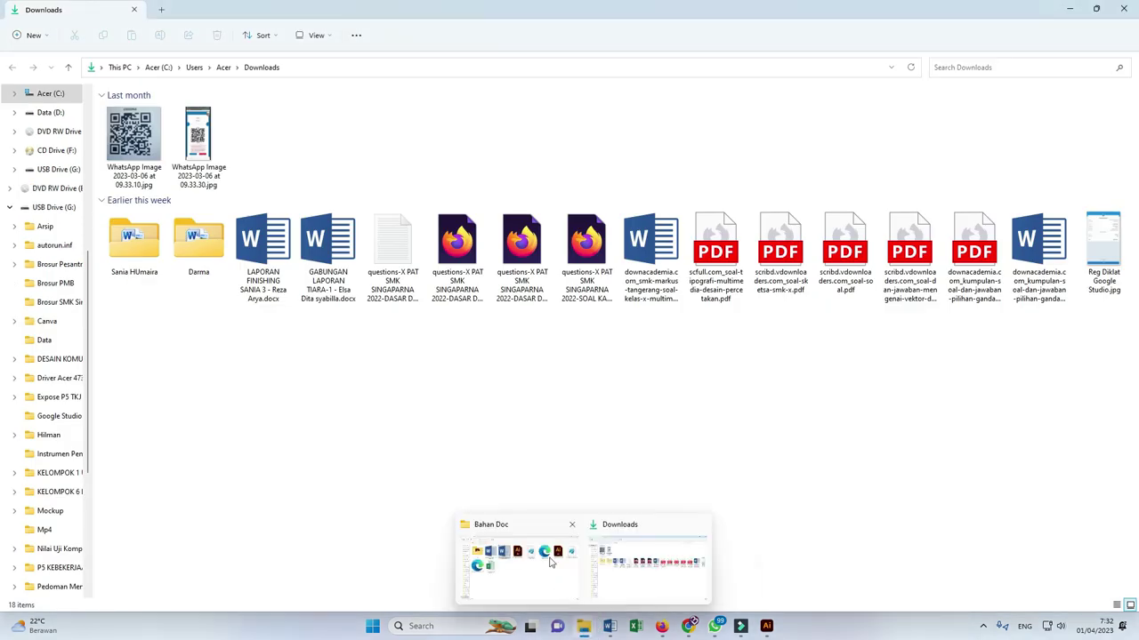
pyautogui.click(521, 564)
pyautogui.click(285, 71)
pyautogui.hotkey('ctrl', 'c')
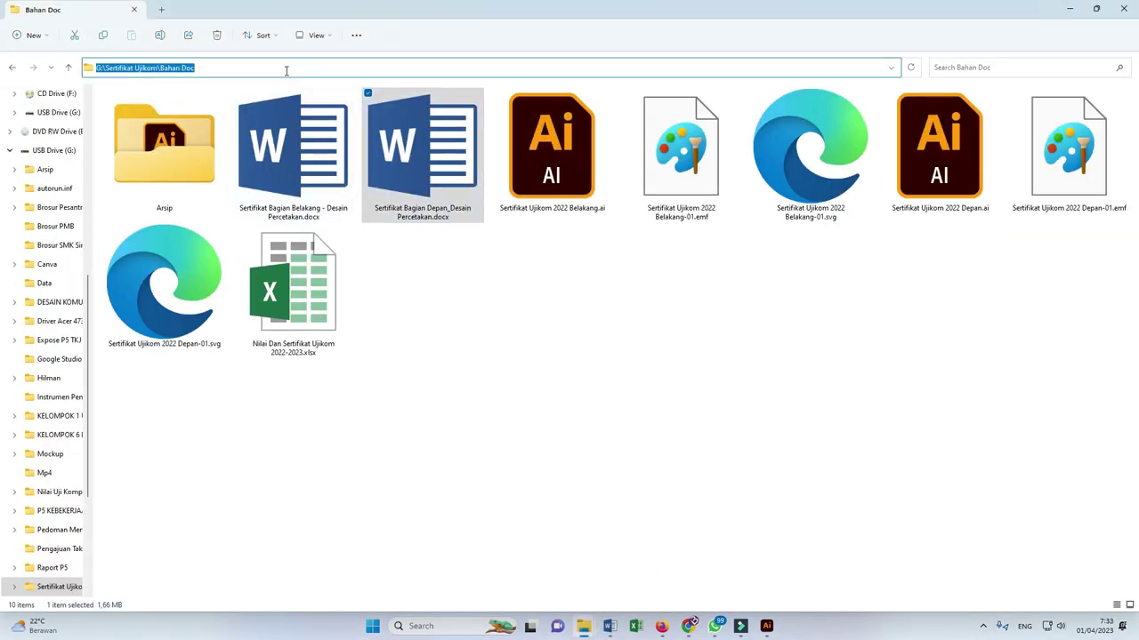
pyautogui.hotkey('alt', 'Tab')
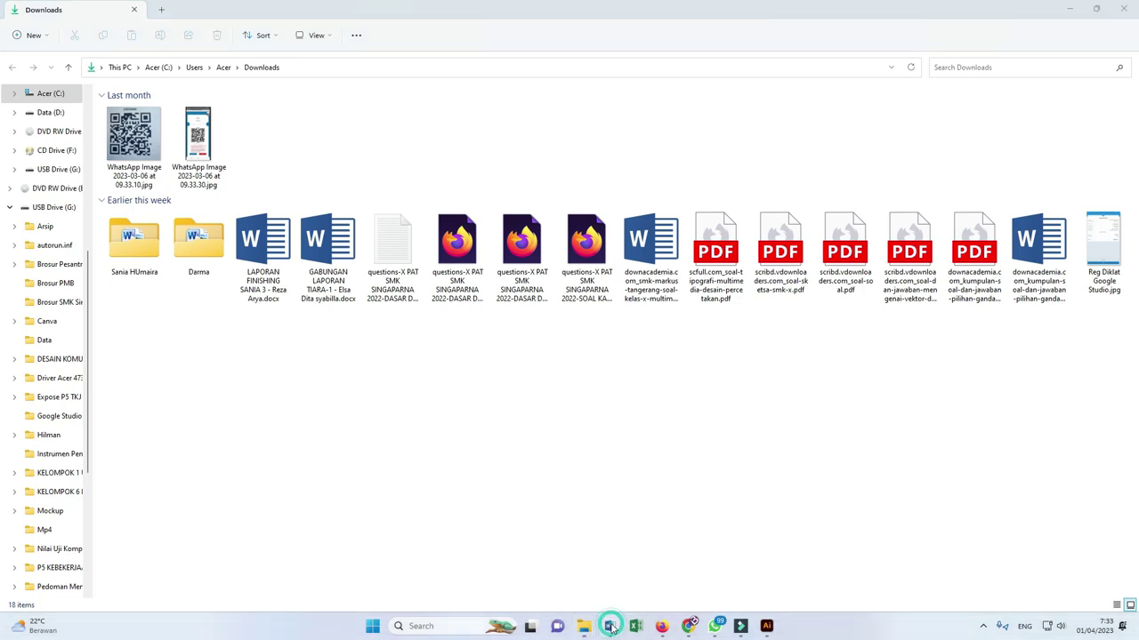
# - Switch to Word and open Nilai Dan Sertifikat Ujikom 2022-2023.xlsx from the copied Bahan Doc path as the mail merge data source
pyautogui.moveTo(609, 626)
pyautogui.click(543, 569)
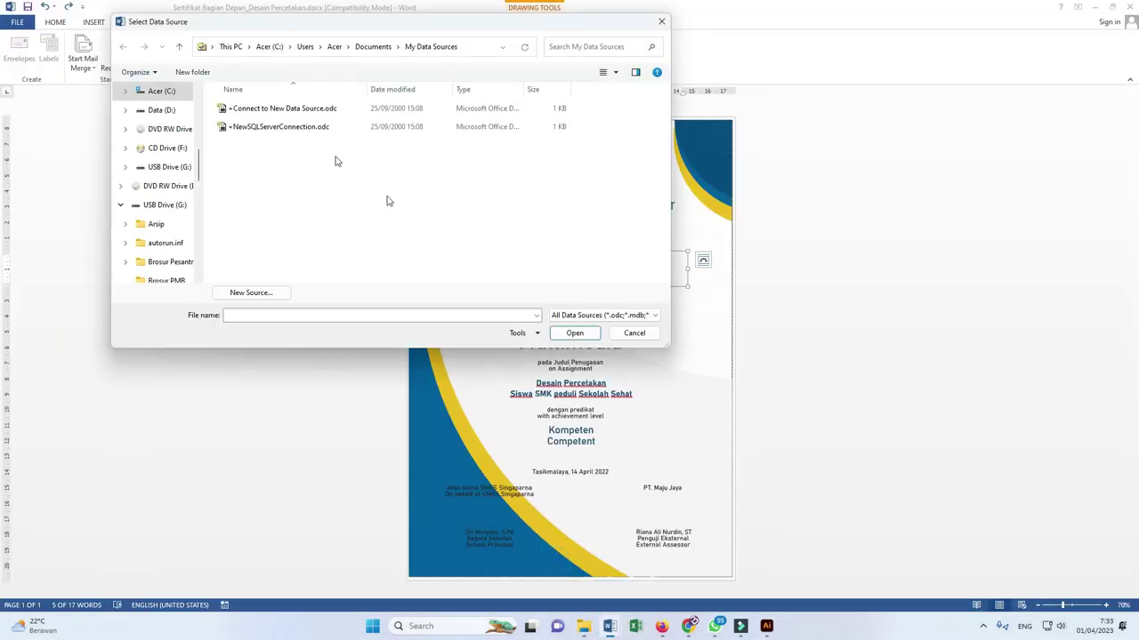
pyautogui.click(470, 47)
pyautogui.hotkey('ctrl', 'v')
pyautogui.press('Return')
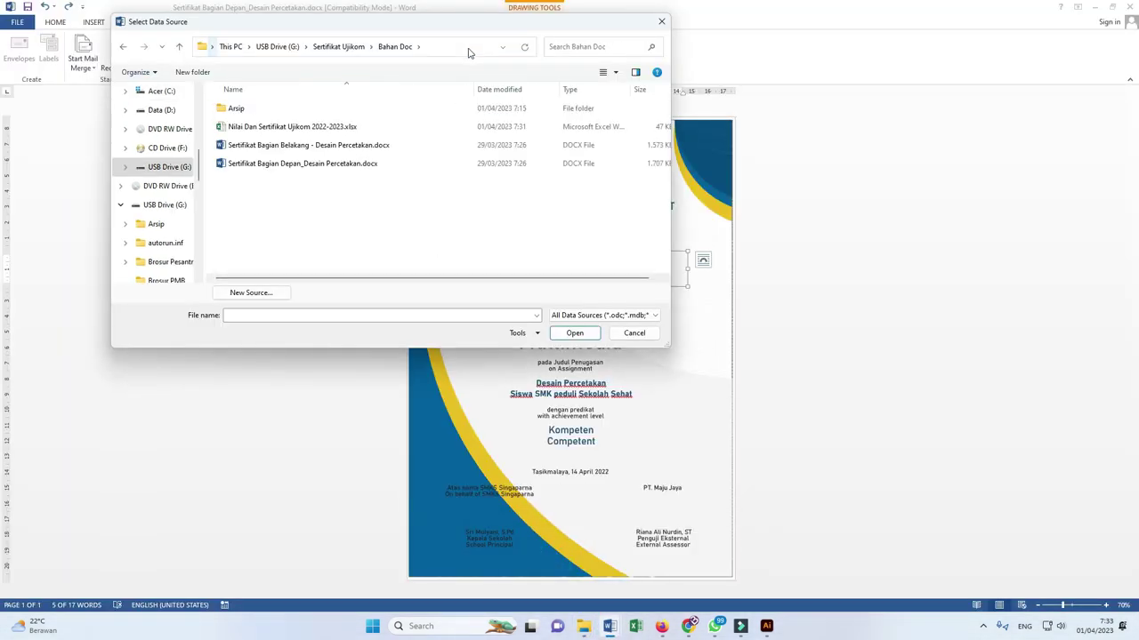
pyautogui.click(306, 128)
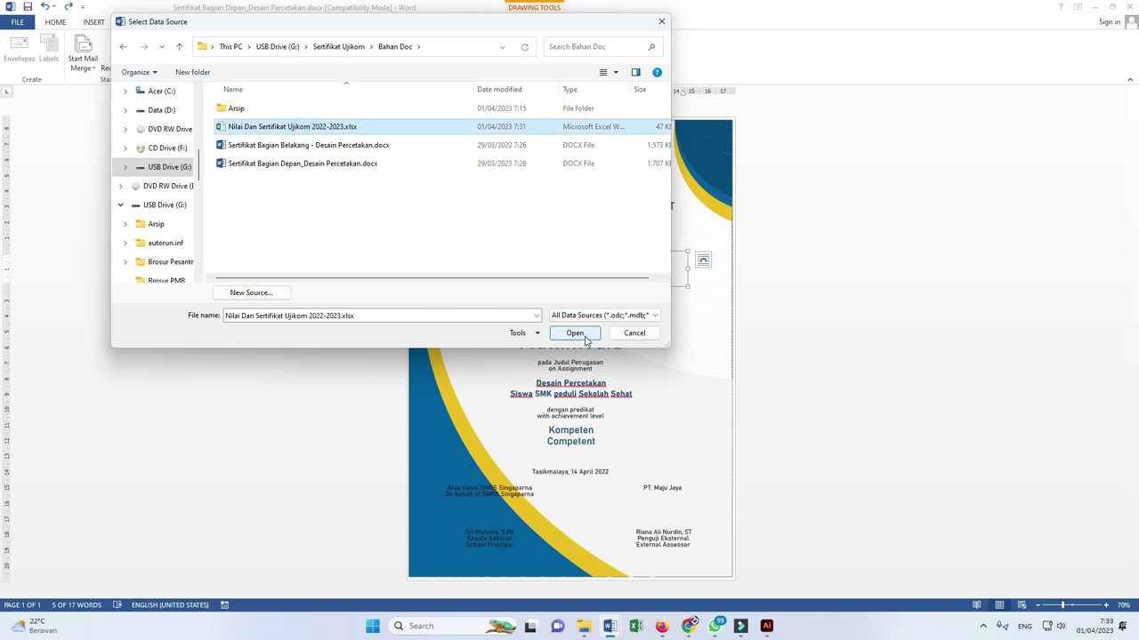
pyautogui.click(585, 334)
# - Choose the Mailing_Paket-1$ table as the recipient list, with the first row of data as column headers
pyautogui.moveTo(174, 50); pyautogui.dragTo(904, 171)
pyautogui.click(836, 230)
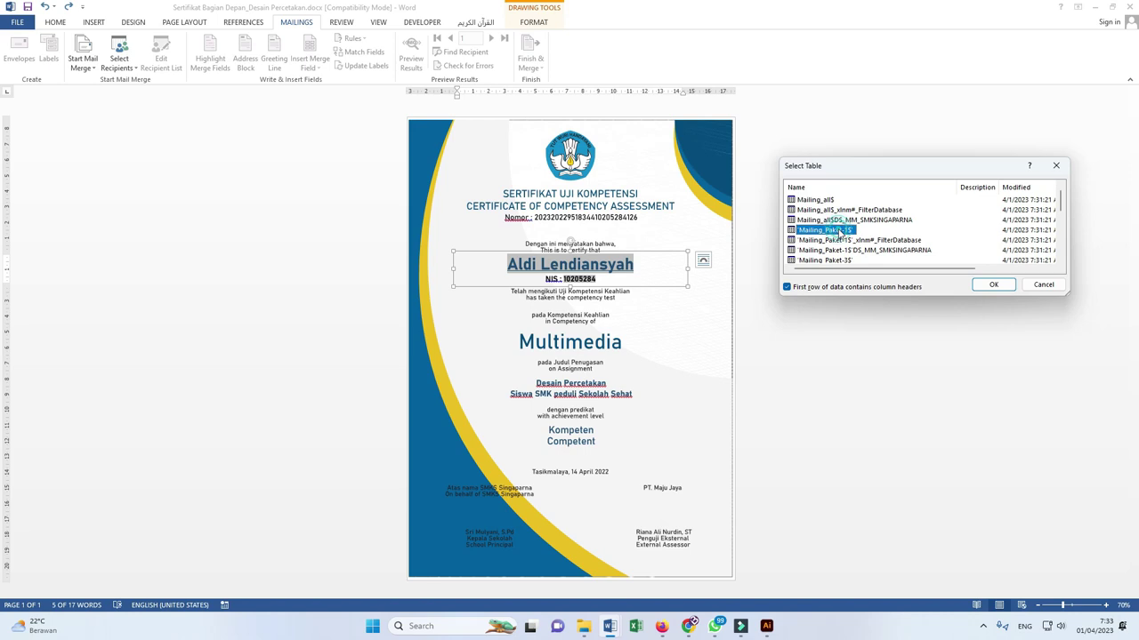
pyautogui.click(845, 260)
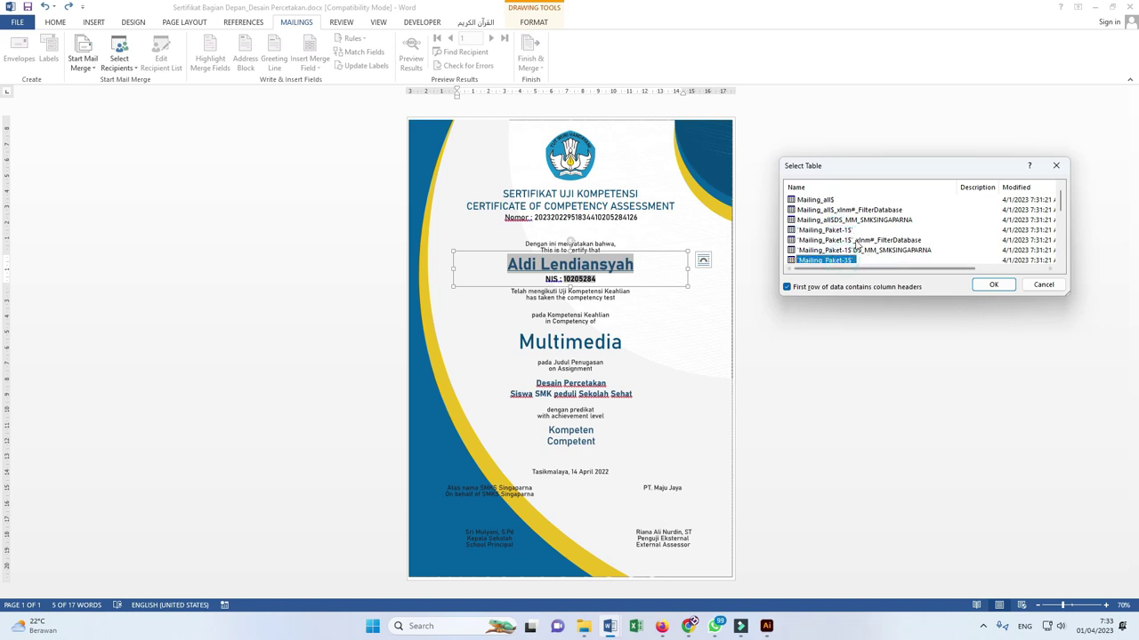
pyautogui.moveTo(863, 169); pyautogui.dragTo(830, 156)
pyautogui.scroll(-2, 805, 245)
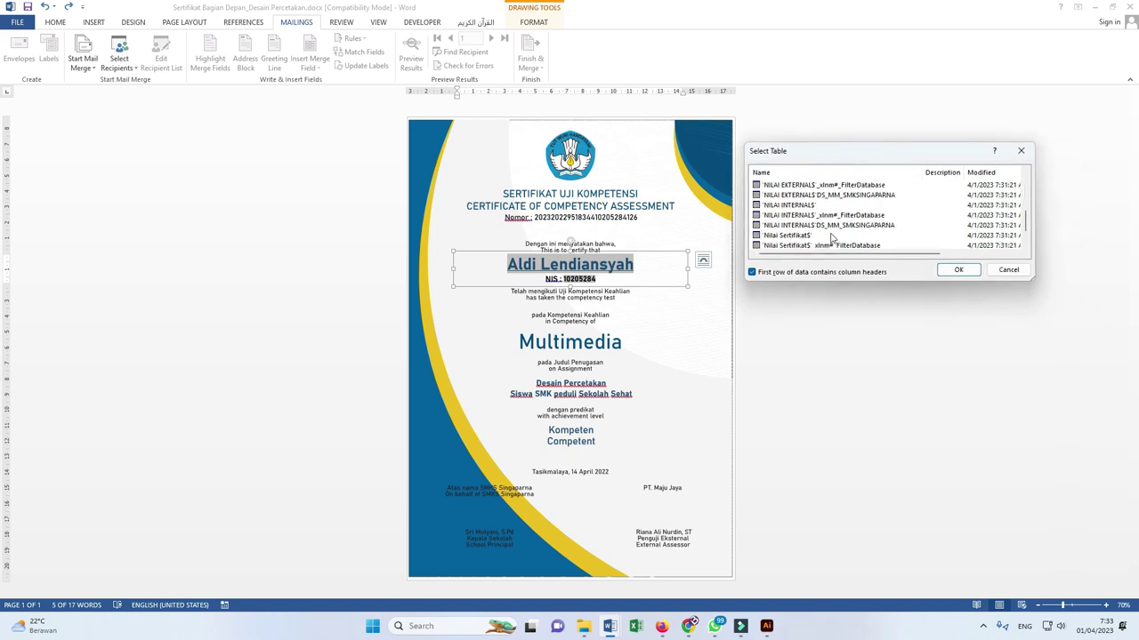
pyautogui.scroll(3, 823, 227)
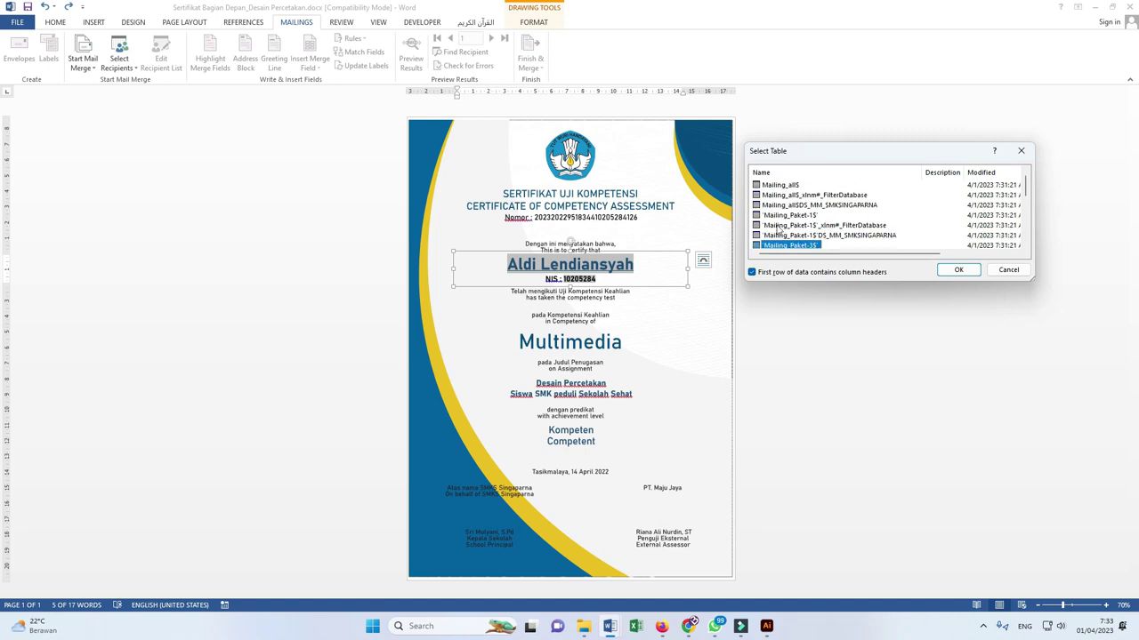
pyautogui.scroll(-1, 811, 226)
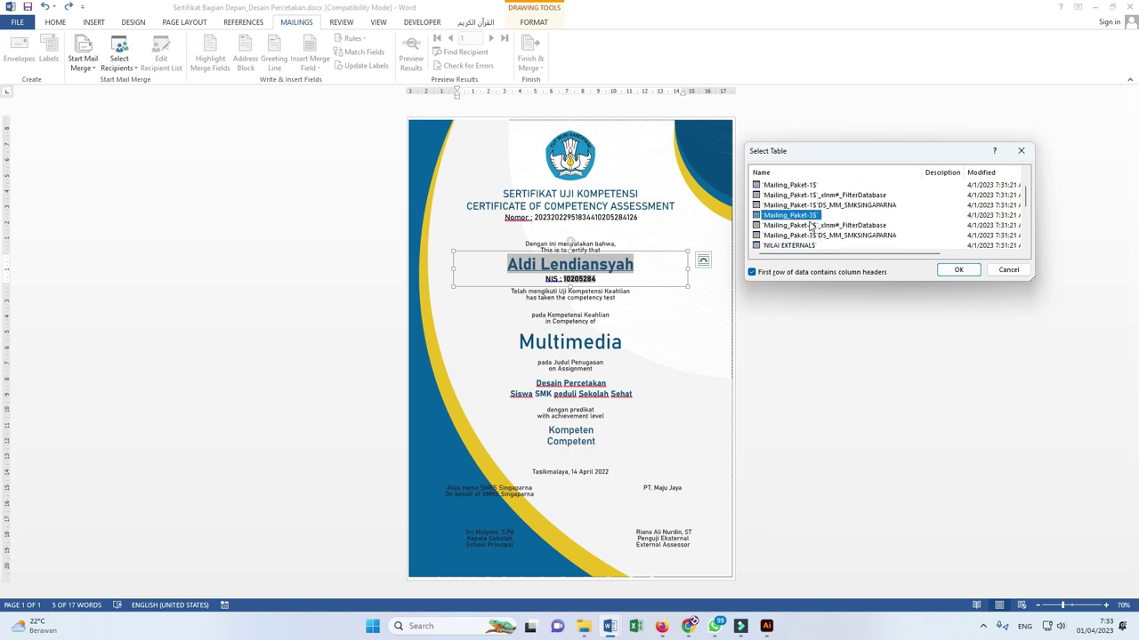
pyautogui.click(799, 186)
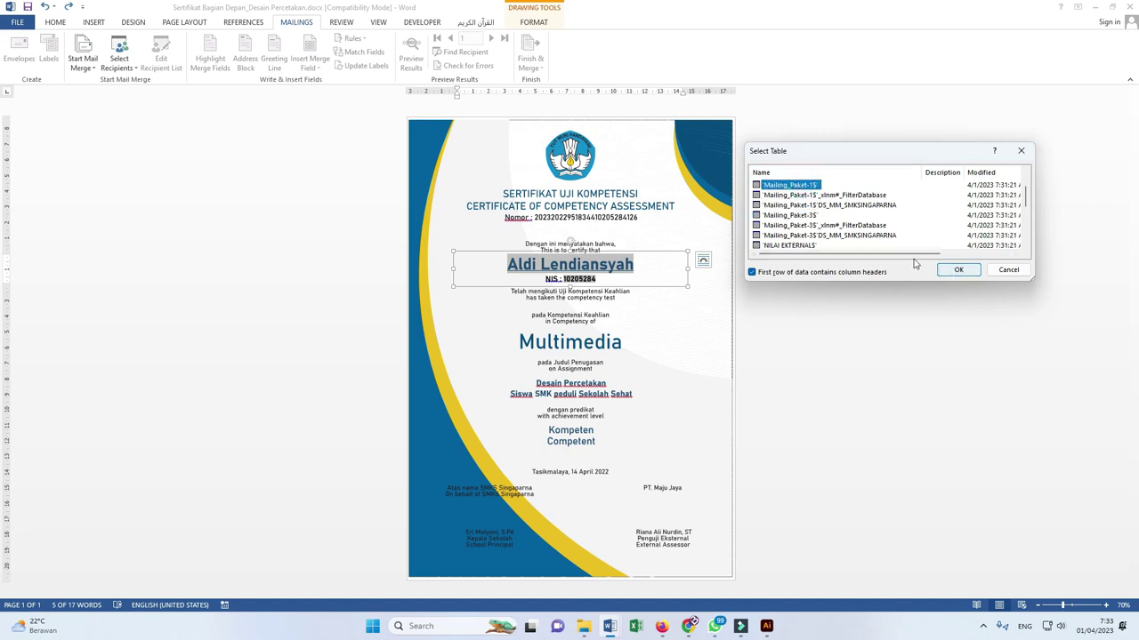
pyautogui.click(800, 206)
pyautogui.click(952, 270)
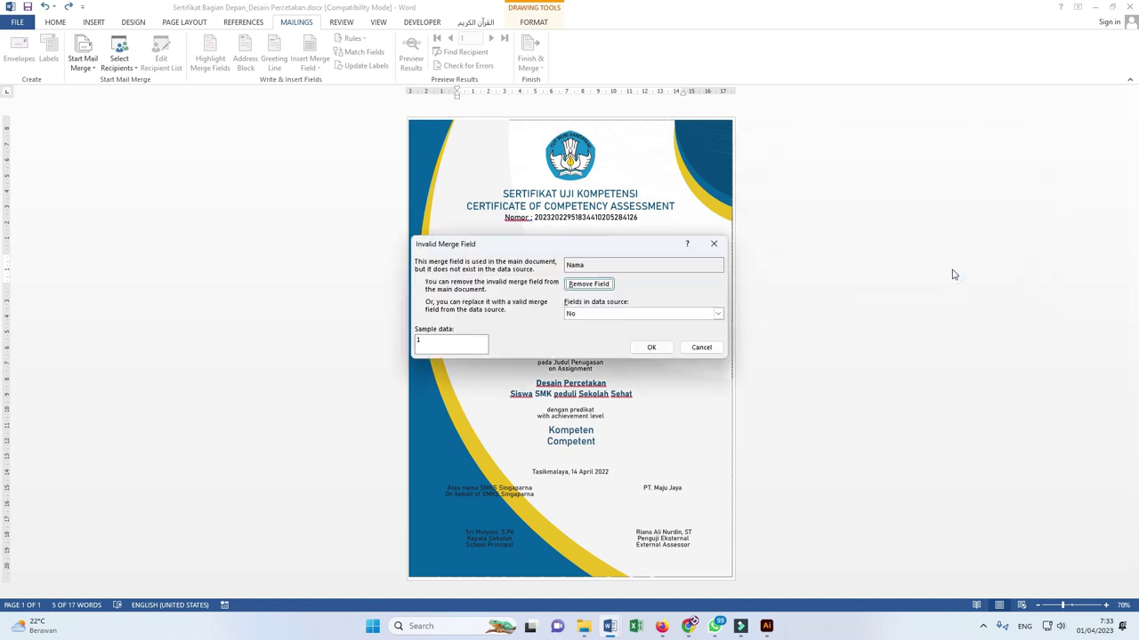
# - Replace the invalid merge fields, including Nama, with the No field from the data source
pyautogui.moveTo(601, 244); pyautogui.dragTo(863, 227)
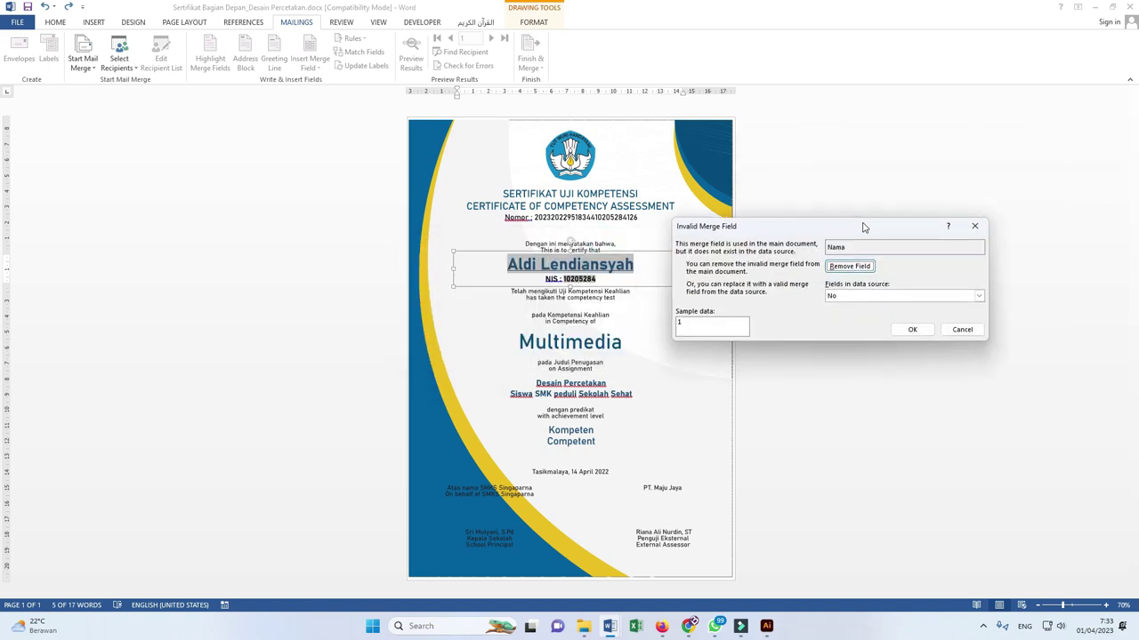
pyautogui.click(911, 330)
pyautogui.click(912, 330)
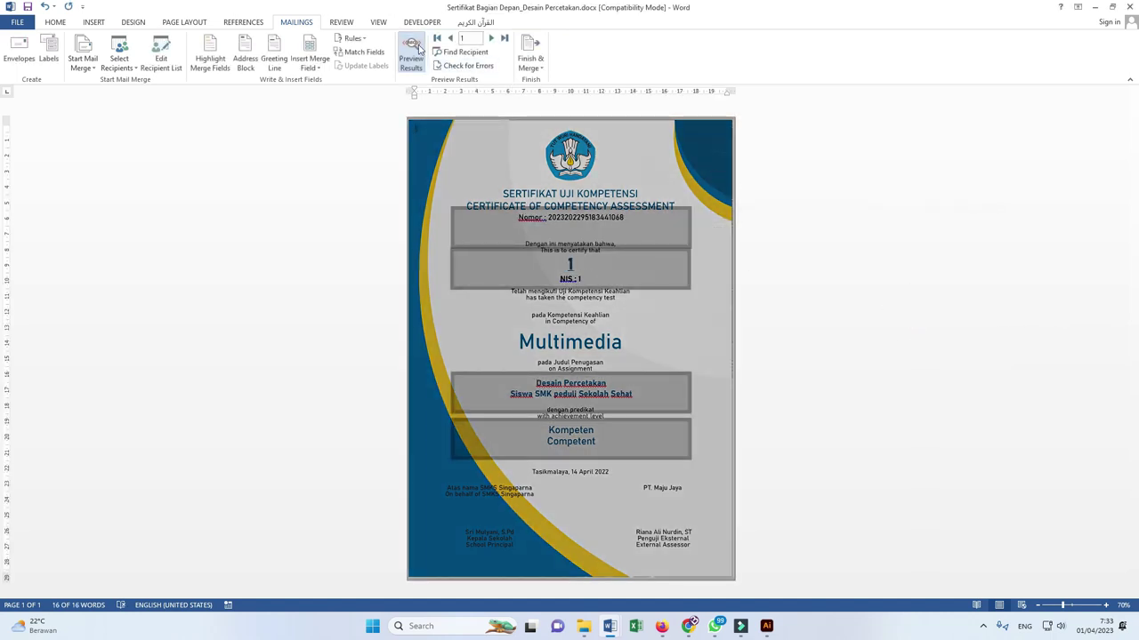
# - Preview the merged certificates for records 2 and 3, return to record 2 and switch the results preview off
pyautogui.click(492, 39)
pyautogui.click(492, 39)
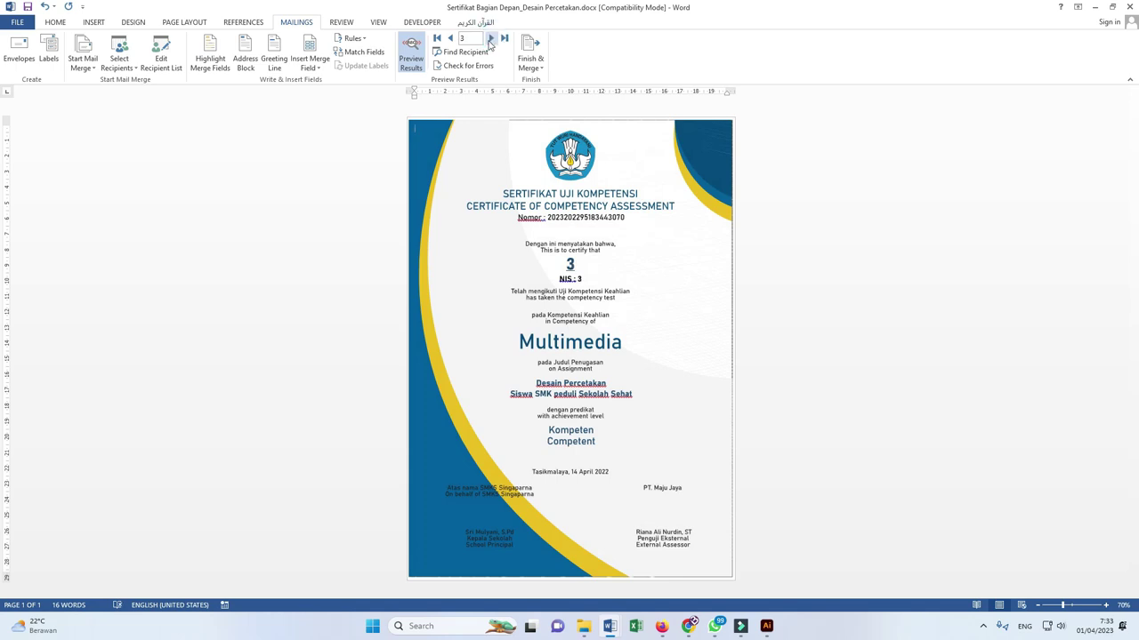
pyautogui.click(451, 40)
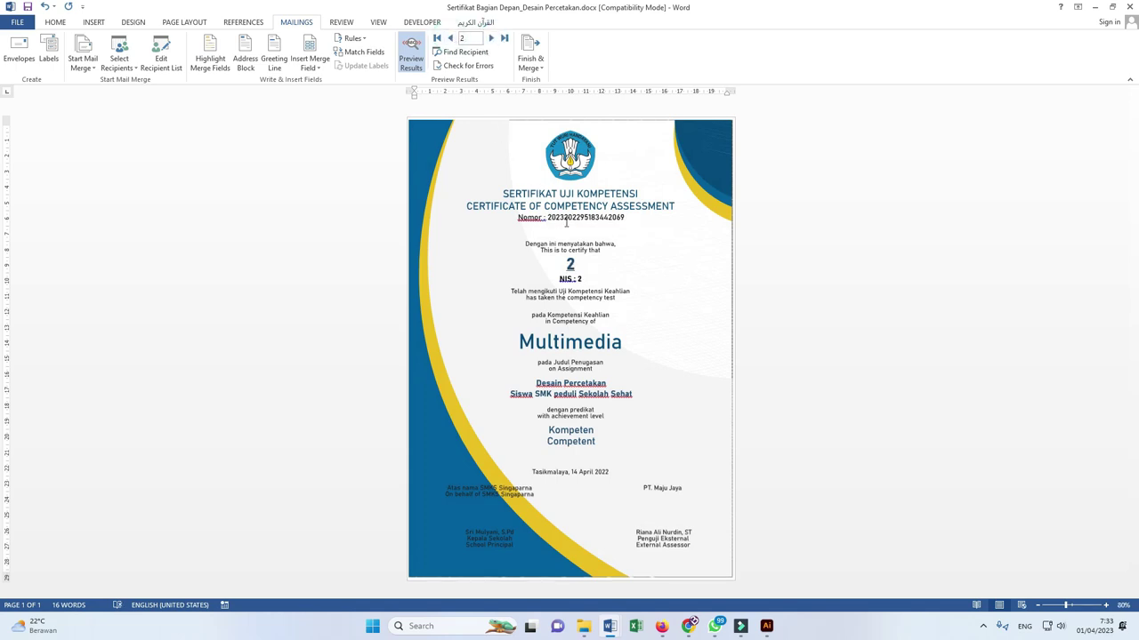
pyautogui.scroll(3, 566, 225)
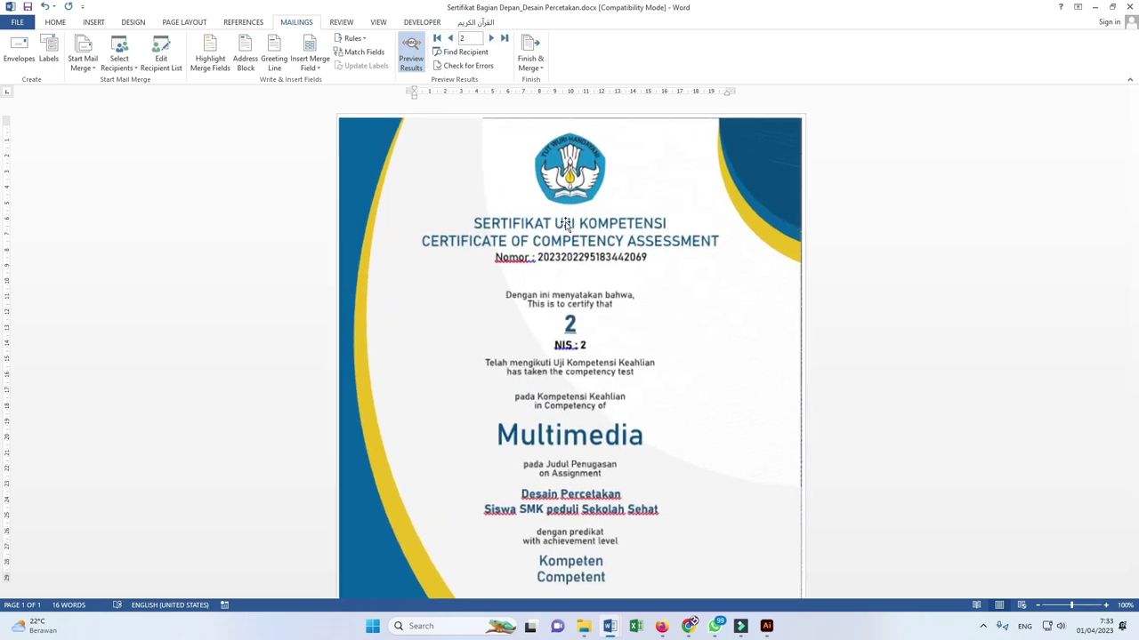
pyautogui.click(413, 61)
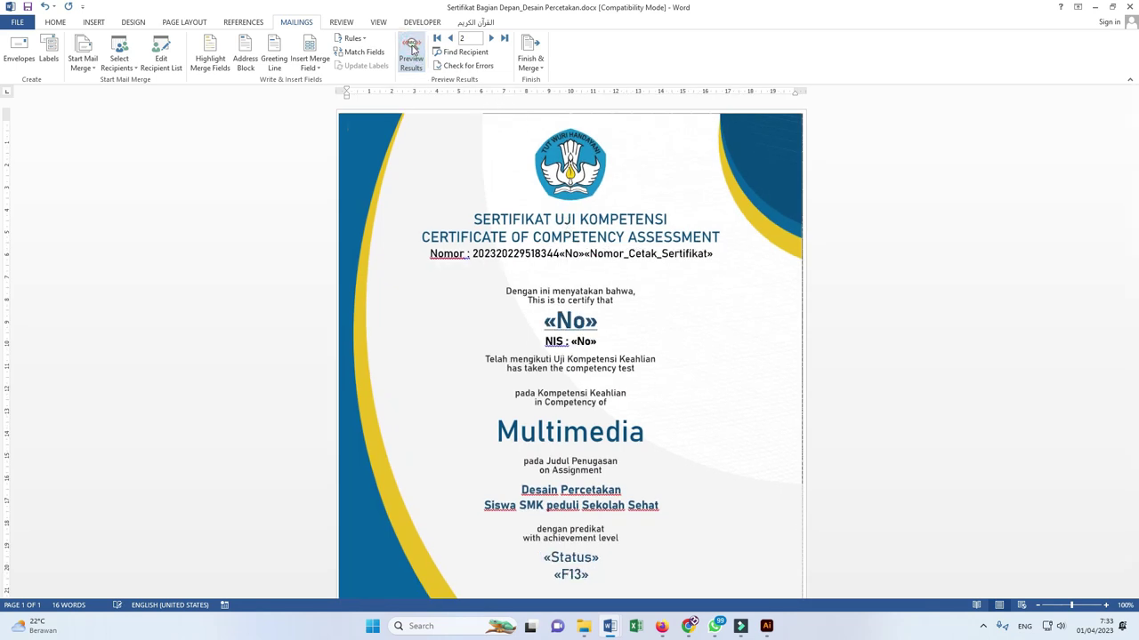
# - Replace the No merge field in the certificate's Nomor line with NO_INDUK, keeping the final digit 4 of the fixed number before it
pyautogui.click(559, 254)
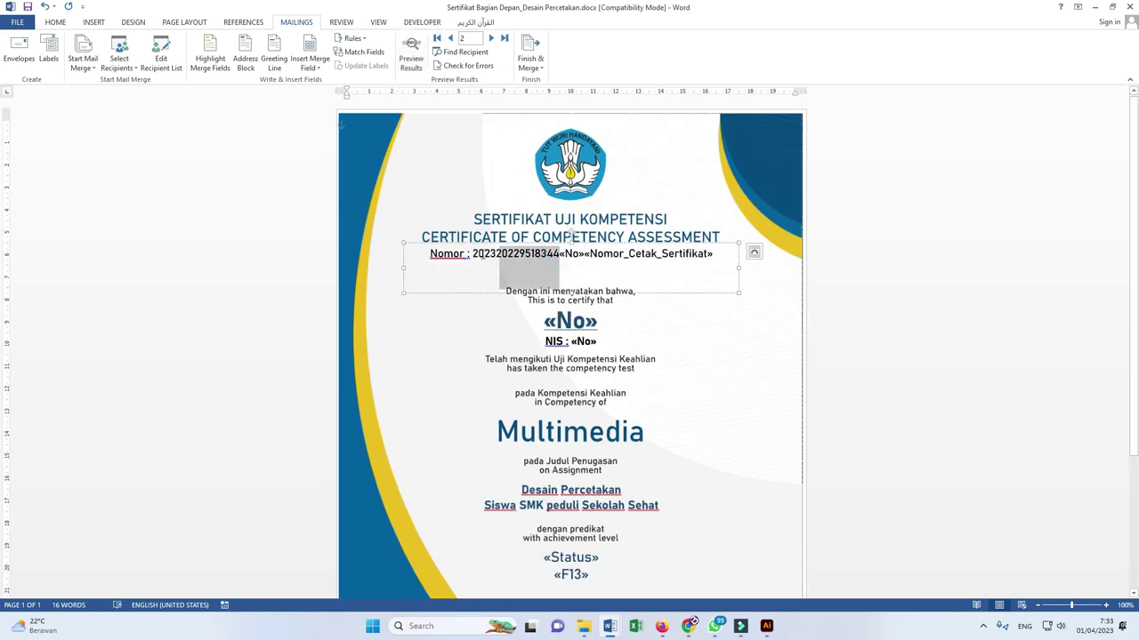
pyautogui.click(573, 257)
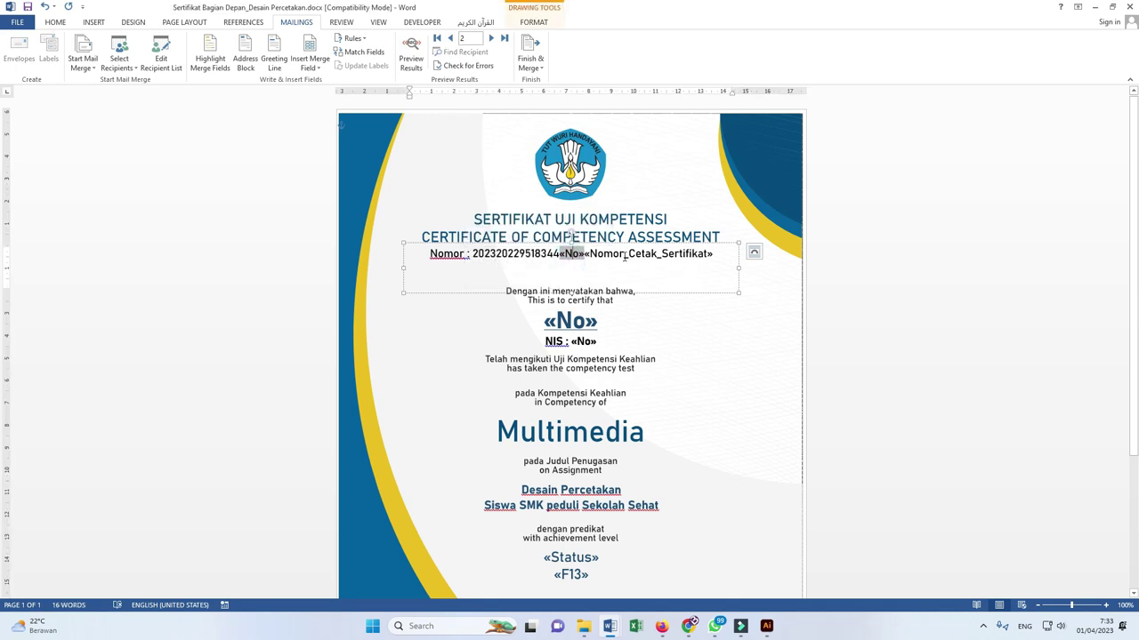
pyautogui.doubleClick(574, 255)
pyautogui.click(311, 69)
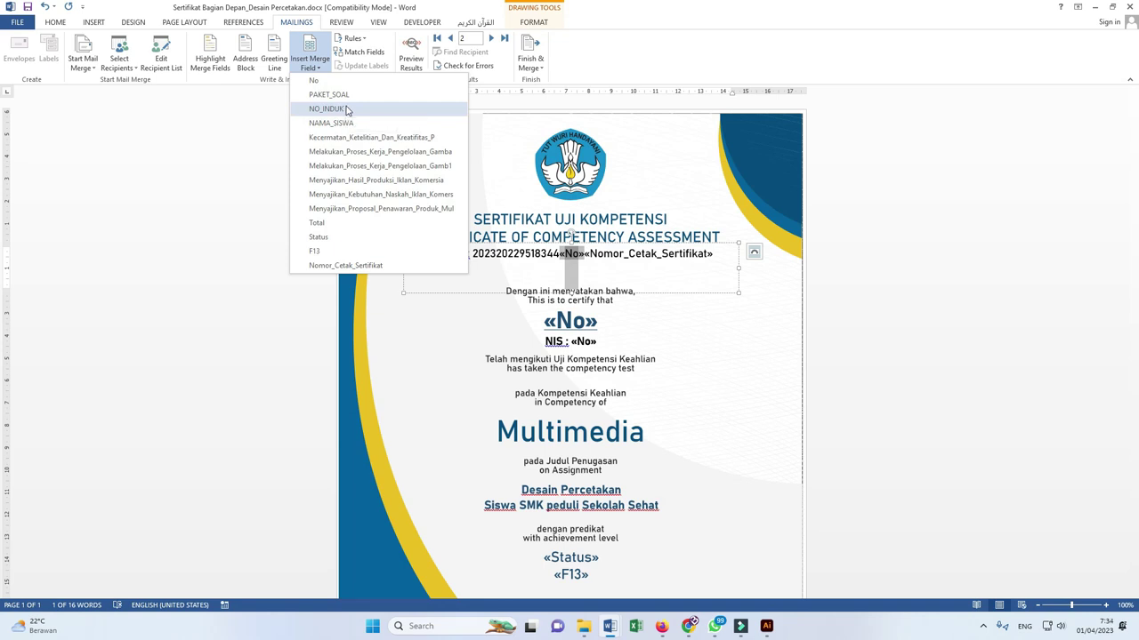
pyautogui.click(593, 269)
pyautogui.click(573, 254)
pyautogui.press('BackSpace')
pyautogui.press('BackSpace')
pyautogui.press('BackSpace')
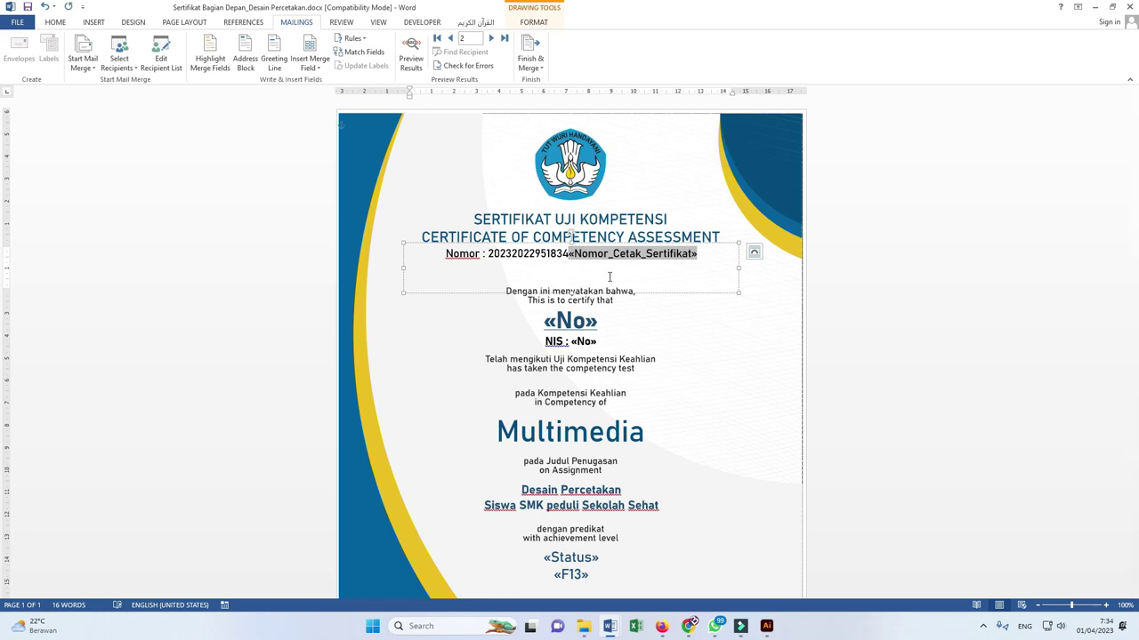
pyautogui.write('4')
pyautogui.click(309, 62)
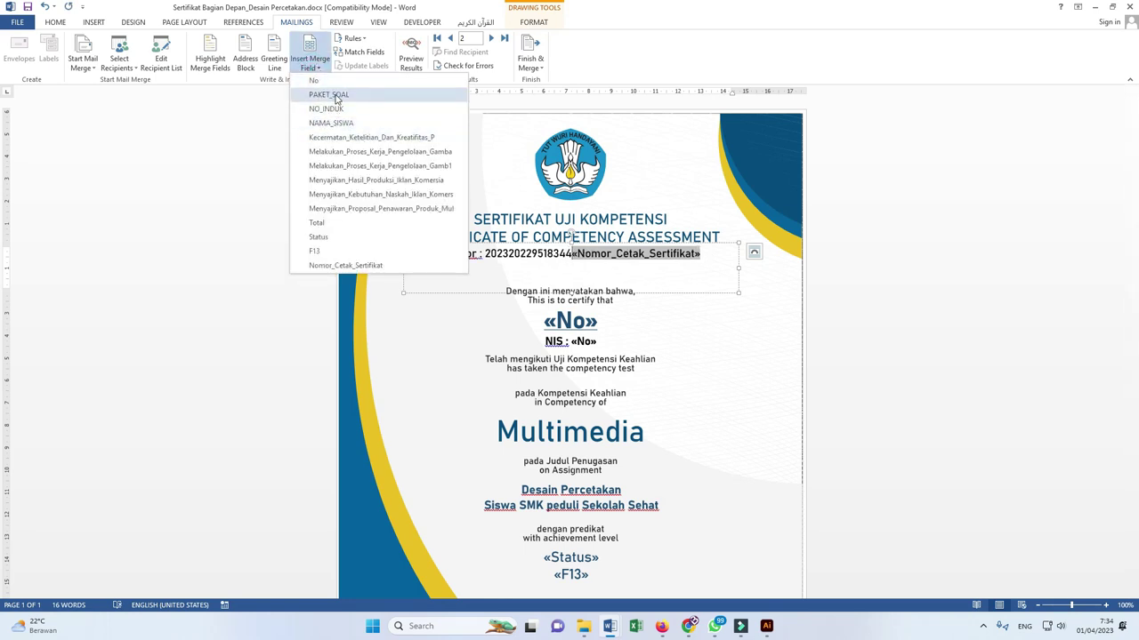
pyautogui.click(338, 108)
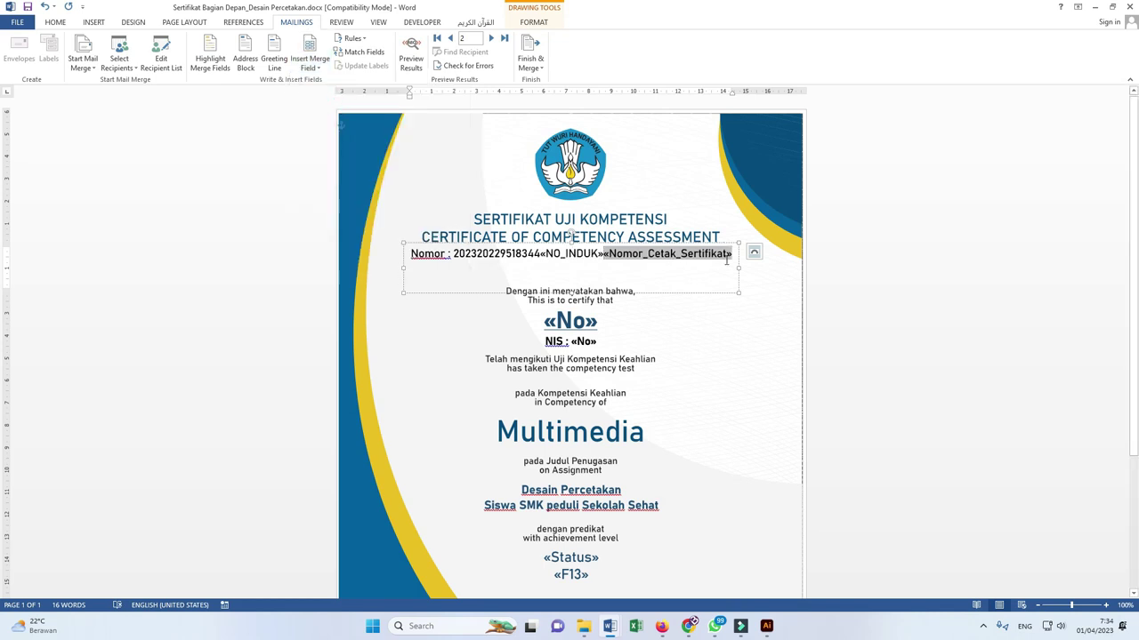
# - Delete and reinsert the Nomor_Cetak_Sertifikat field after NO_INDUK, and check the certificate number in the results preview
pyautogui.moveTo(735, 255); pyautogui.dragTo(605, 256)
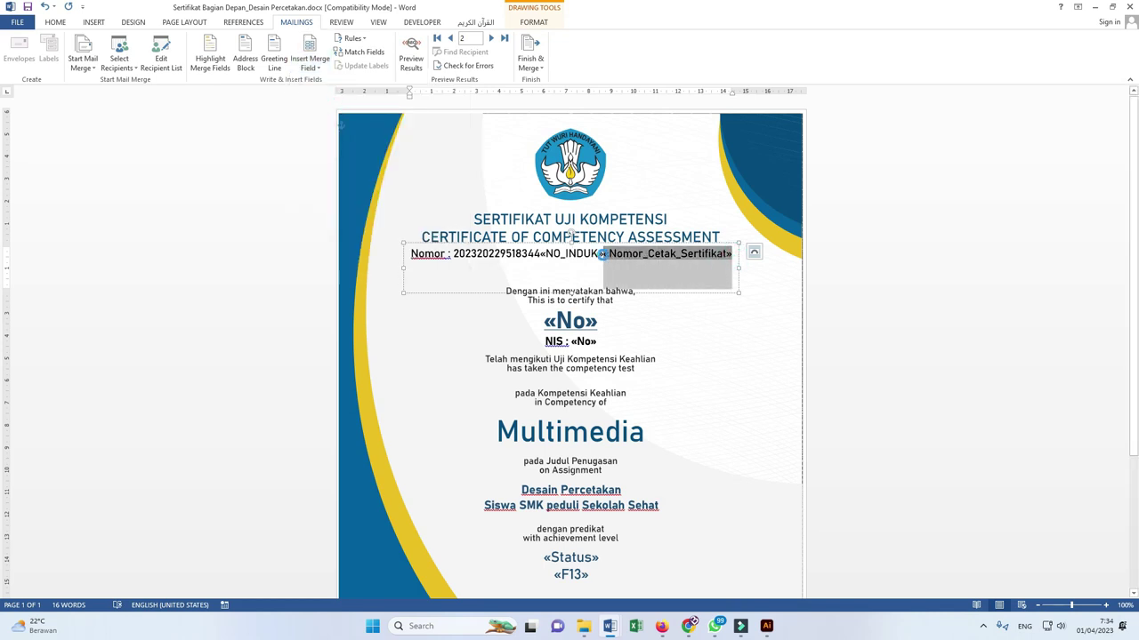
pyautogui.press('Delete')
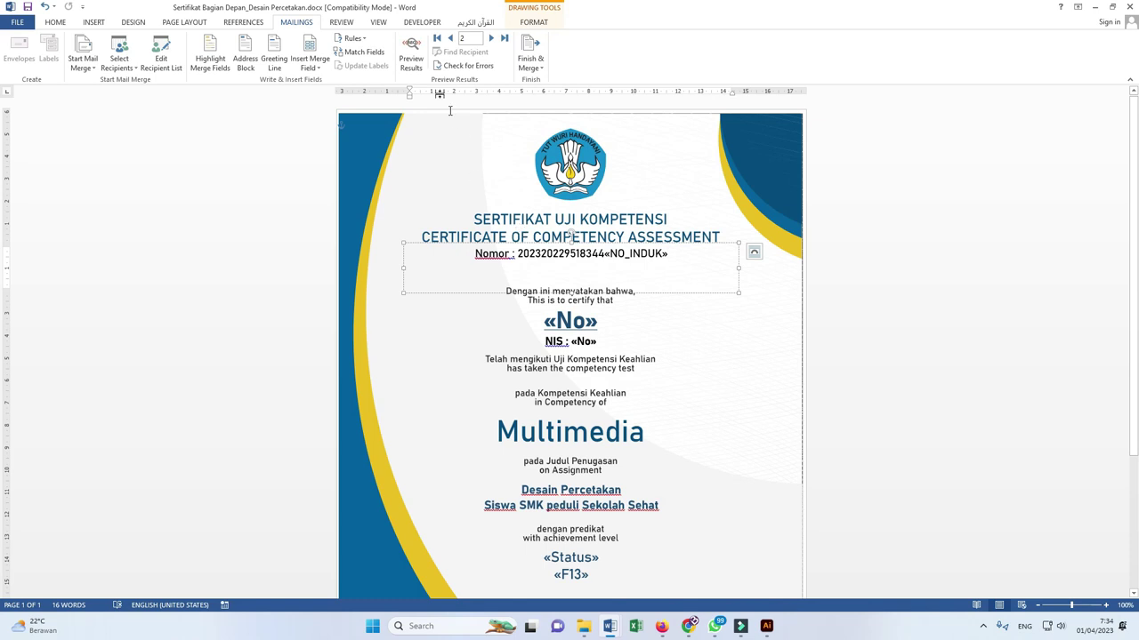
pyautogui.click(320, 68)
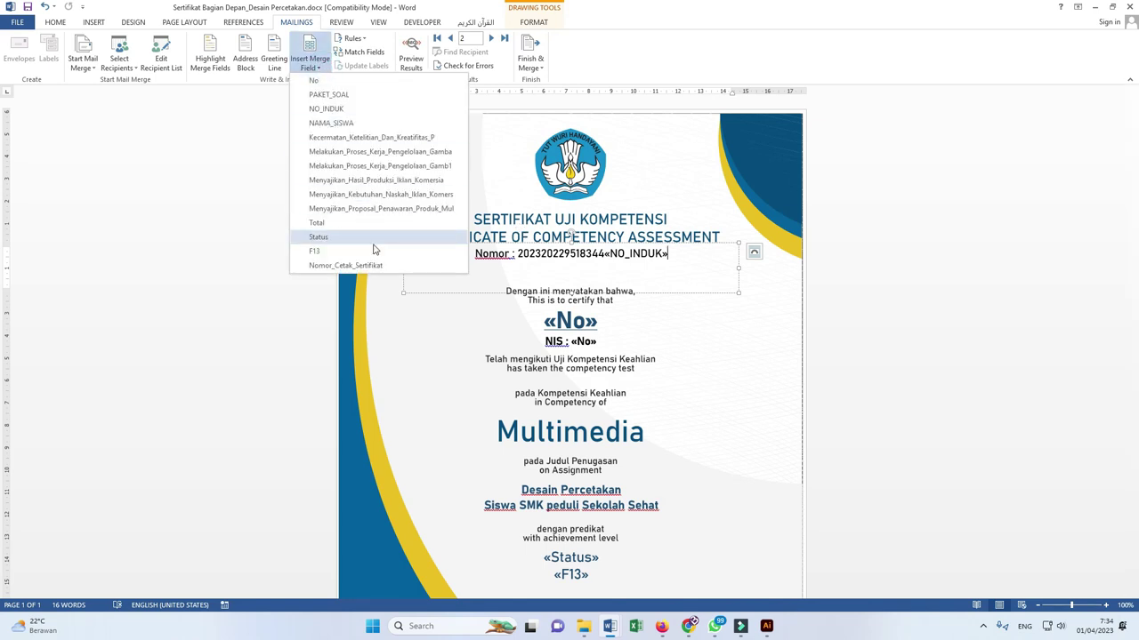
pyautogui.click(338, 265)
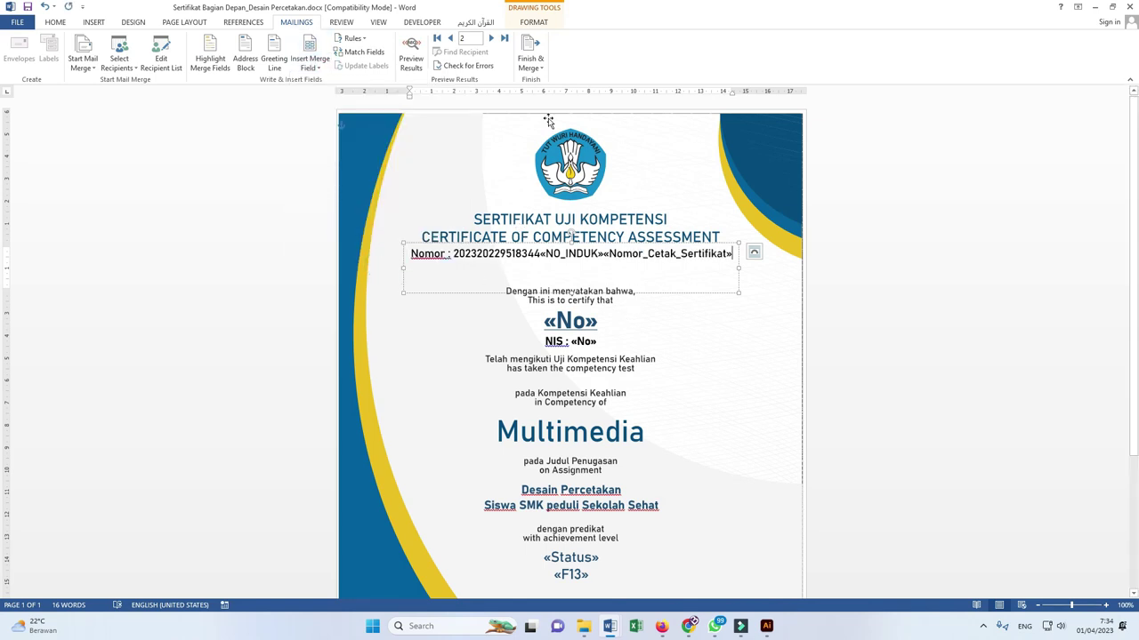
pyautogui.click(411, 54)
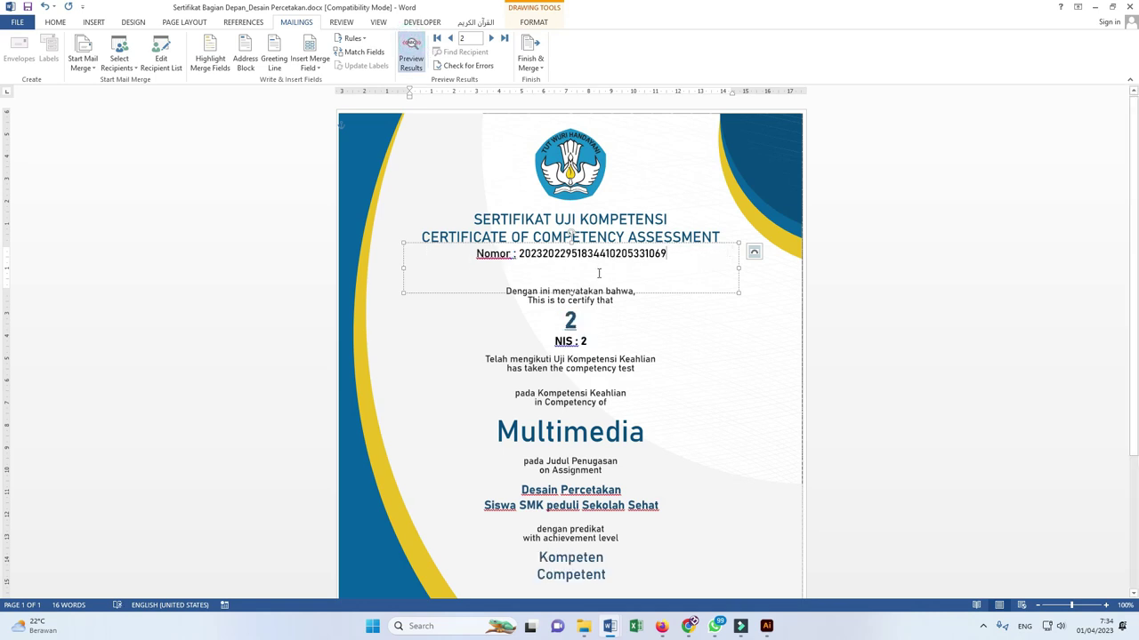
pyautogui.click(411, 53)
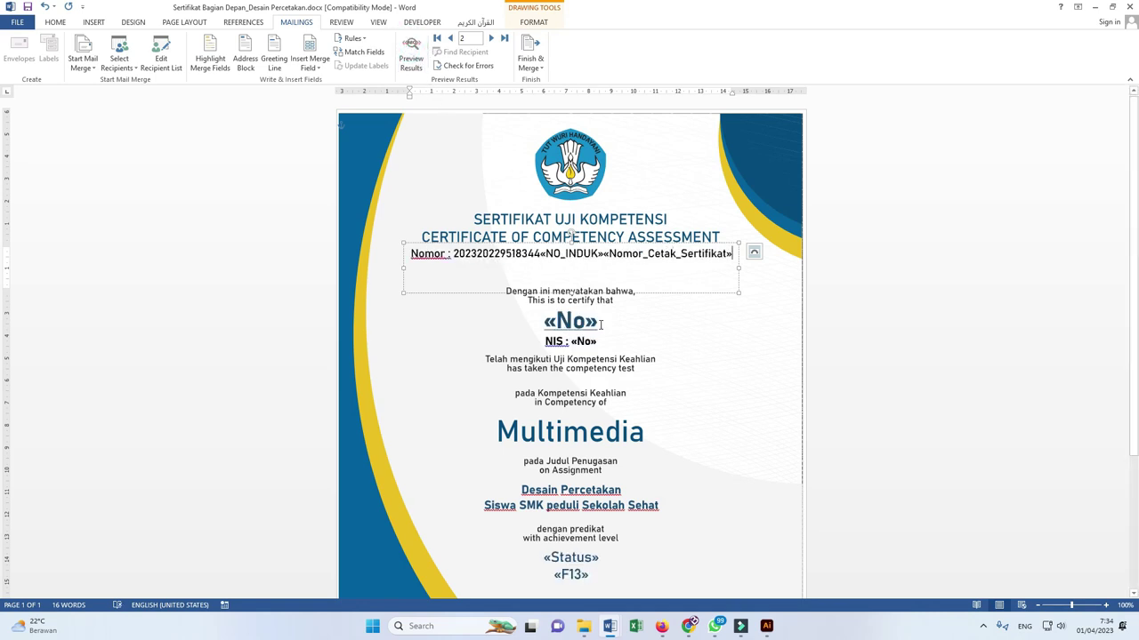
# - Replace the large No merge field under "This is to certify that" with the NAMA_SISWA field
pyautogui.doubleClick(573, 320)
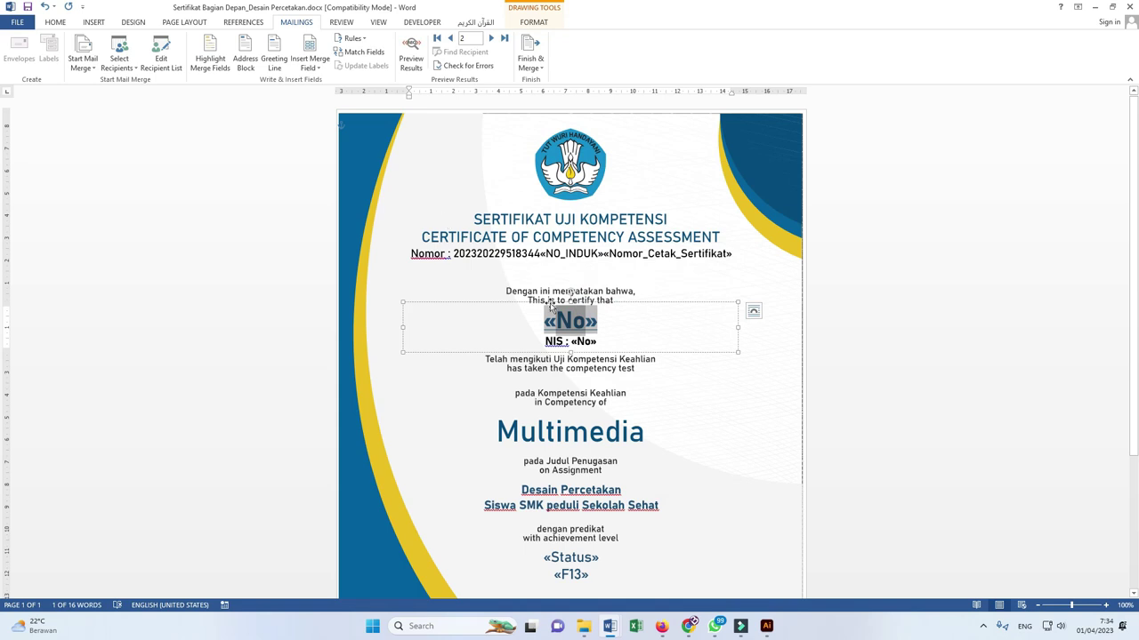
pyautogui.click(605, 322)
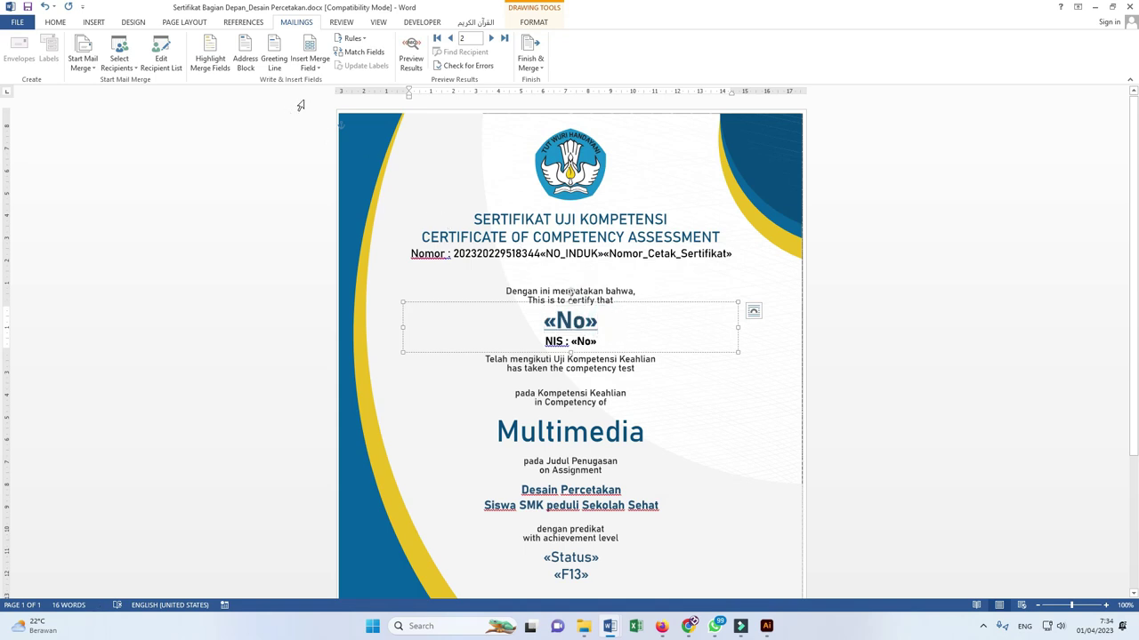
pyautogui.click(310, 68)
pyautogui.click(330, 121)
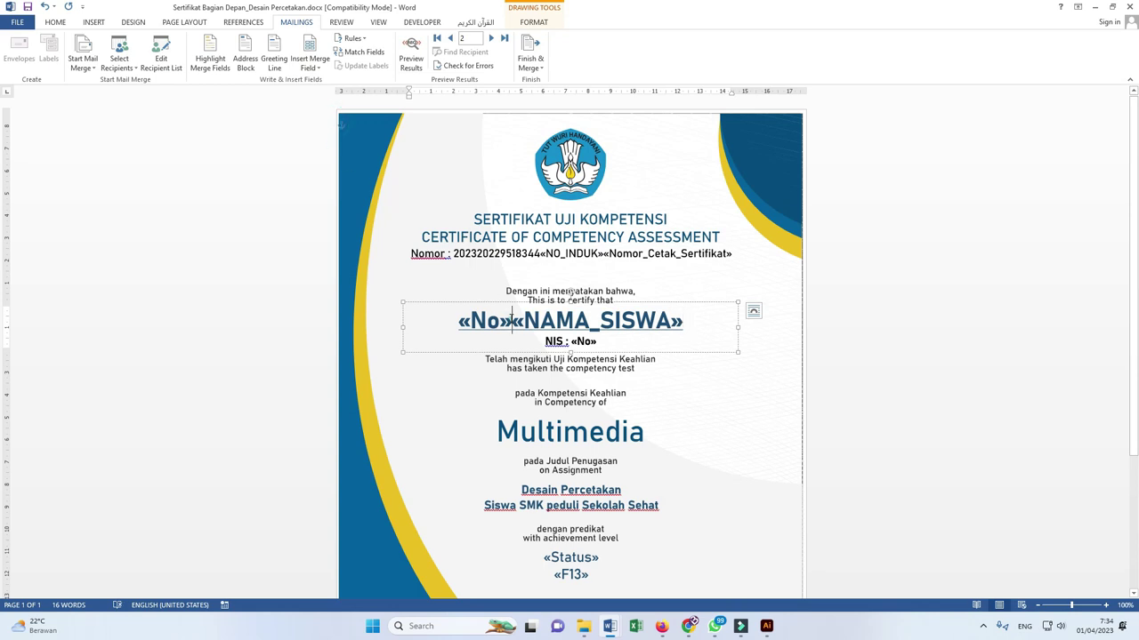
pyautogui.moveTo(512, 320); pyautogui.dragTo(460, 322)
pyautogui.press('Delete')
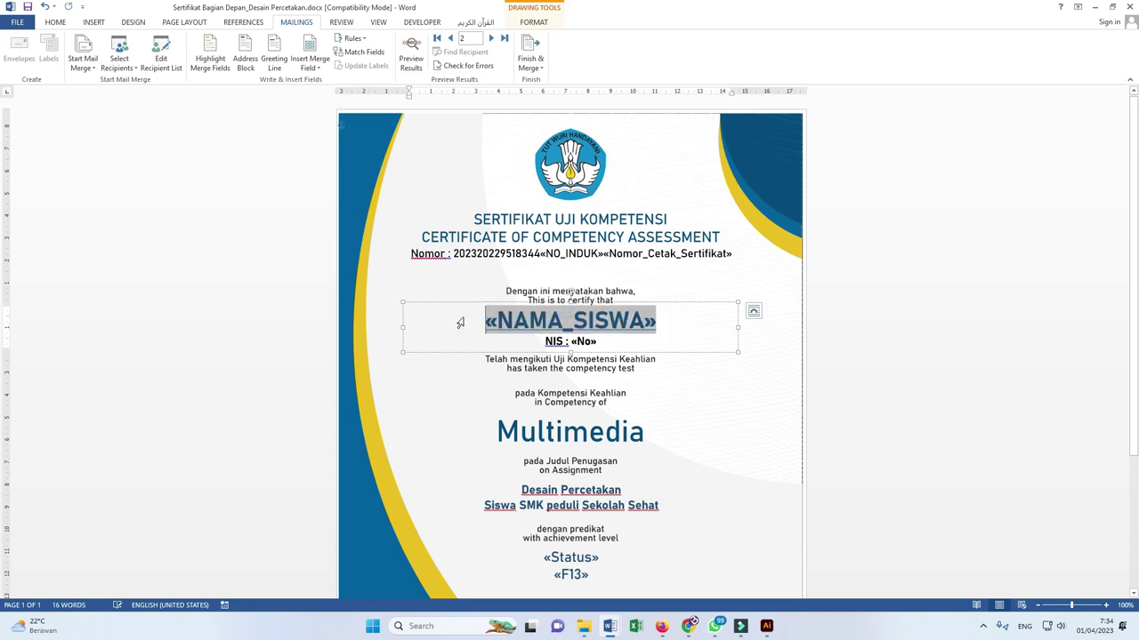
# - Replace the No merge field after NIS, under the student's name, with the NO_INDUK field
pyautogui.doubleClick(587, 341)
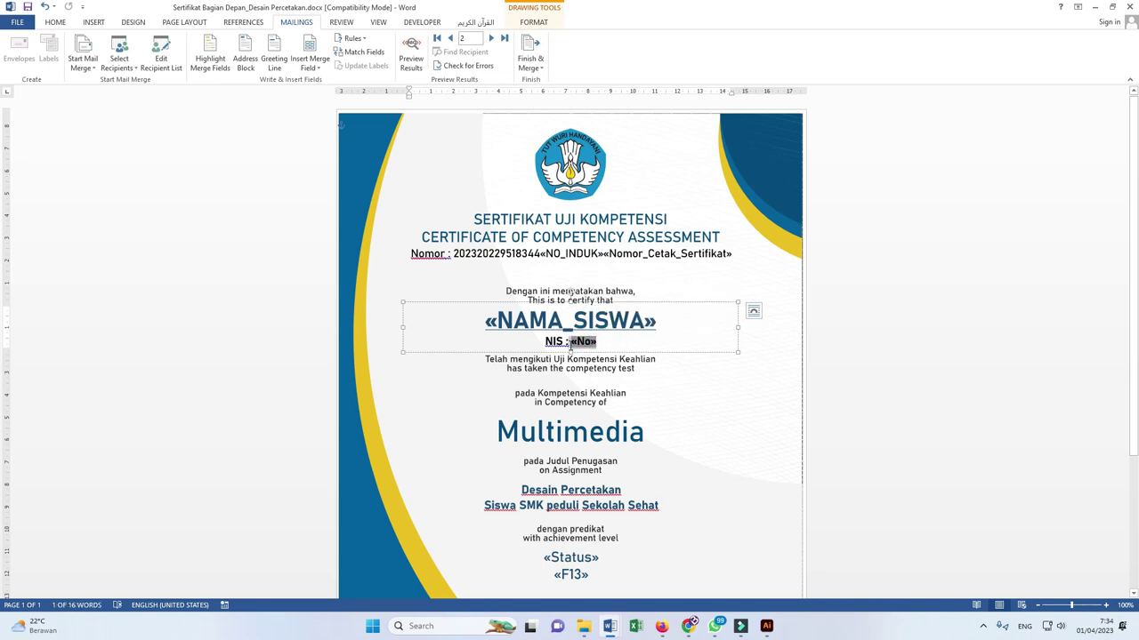
pyautogui.moveTo(586, 357)
pyautogui.press('Delete')
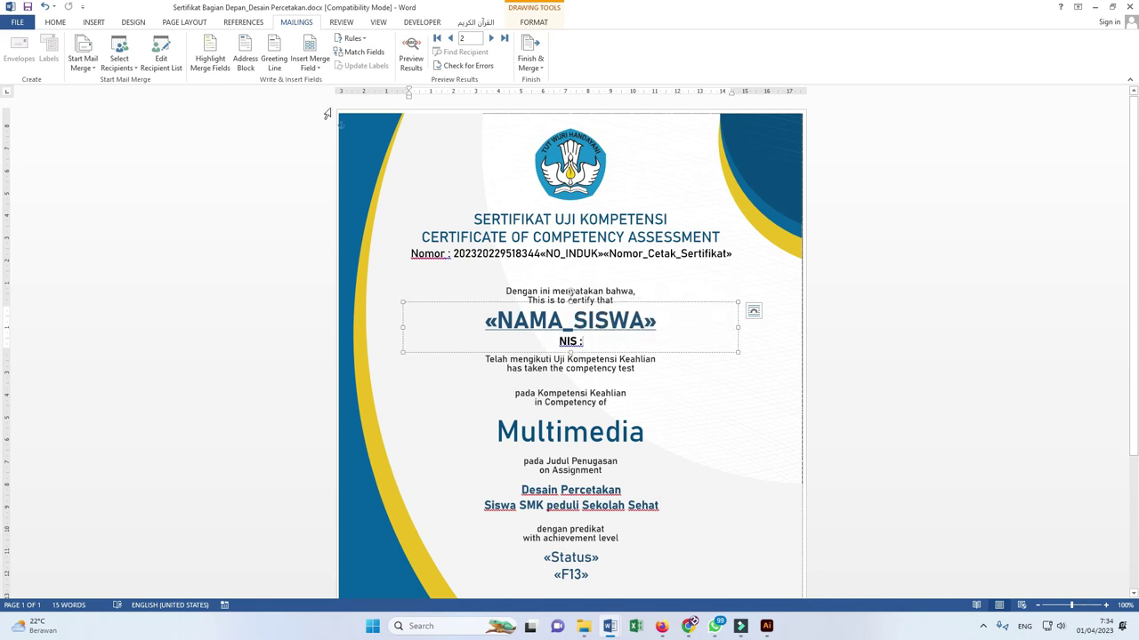
pyautogui.click(312, 67)
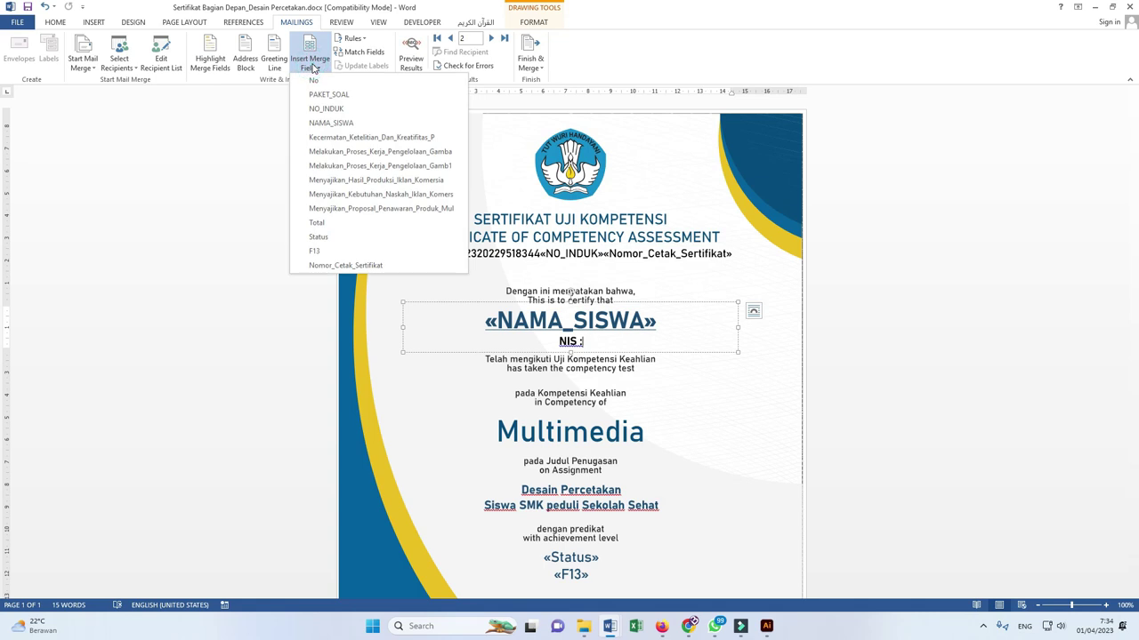
pyautogui.click(334, 110)
# - Check the Status and F13 fields in the results preview, then browse the merged certificates from record 1 onward, stopping at record 6
pyautogui.scroll(-3, 616, 335)
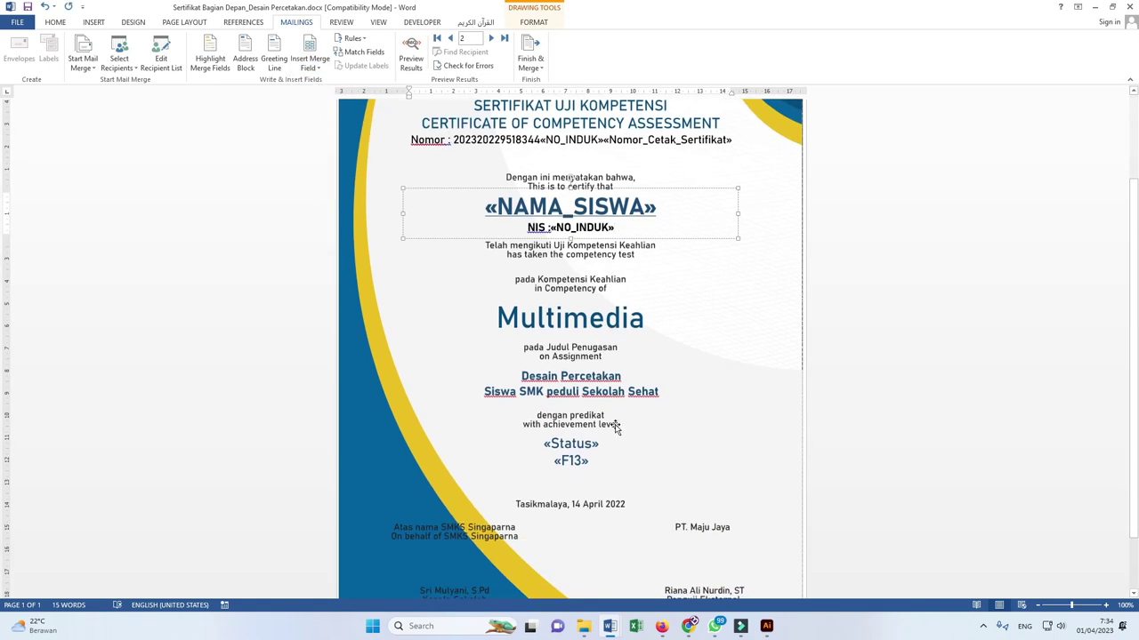
pyautogui.click(585, 438)
pyautogui.click(575, 460)
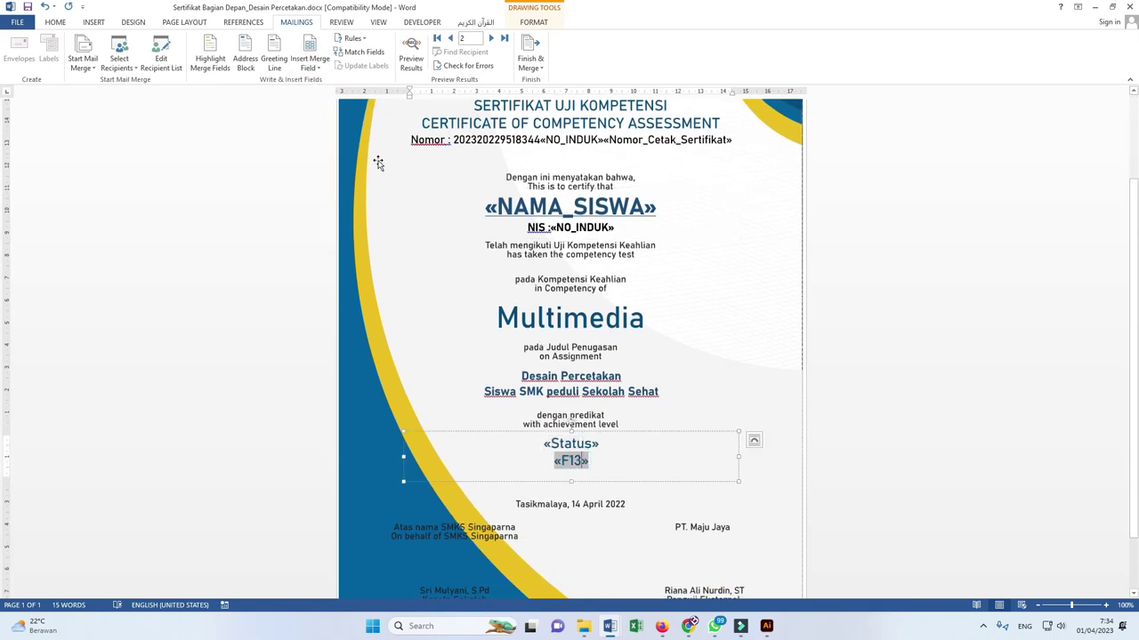
pyautogui.click(410, 49)
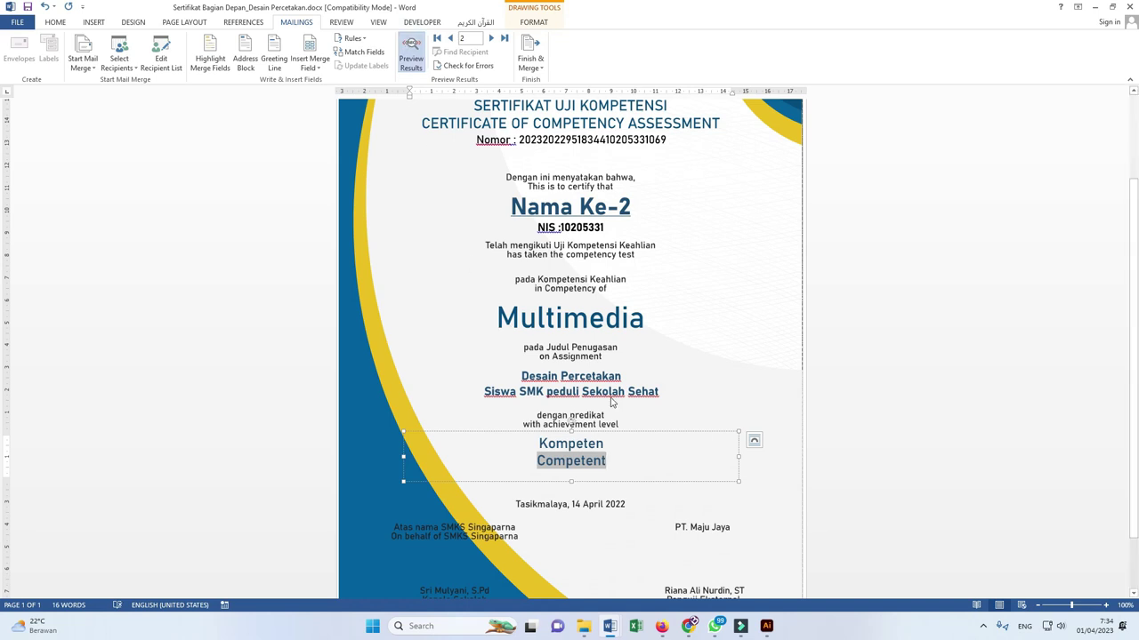
pyautogui.scroll(-2, 614, 268)
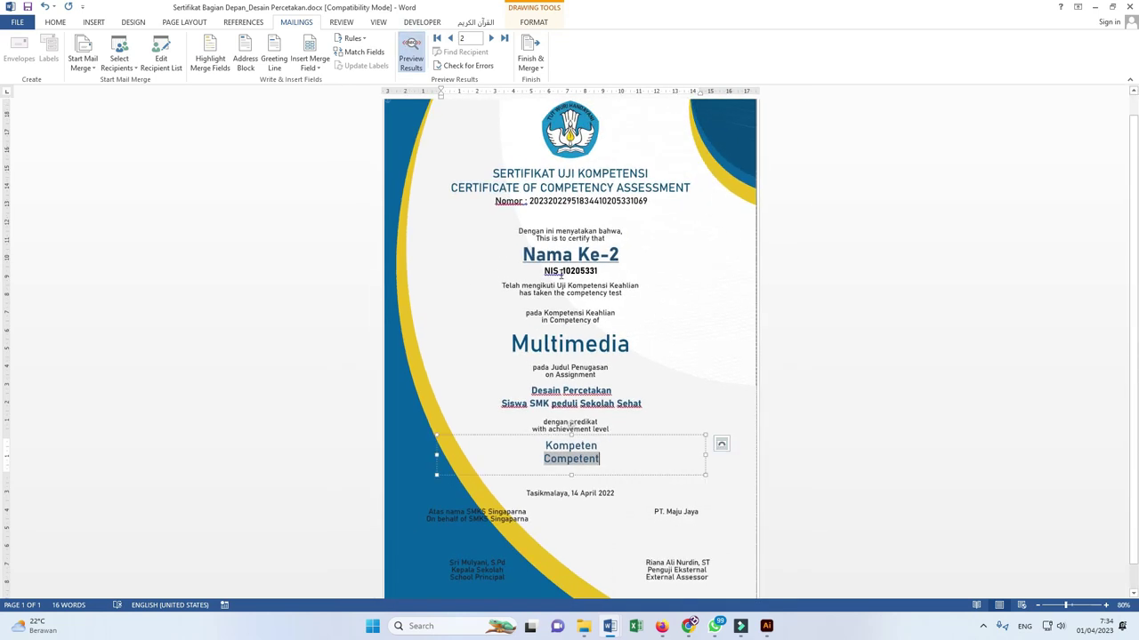
pyautogui.click(450, 39)
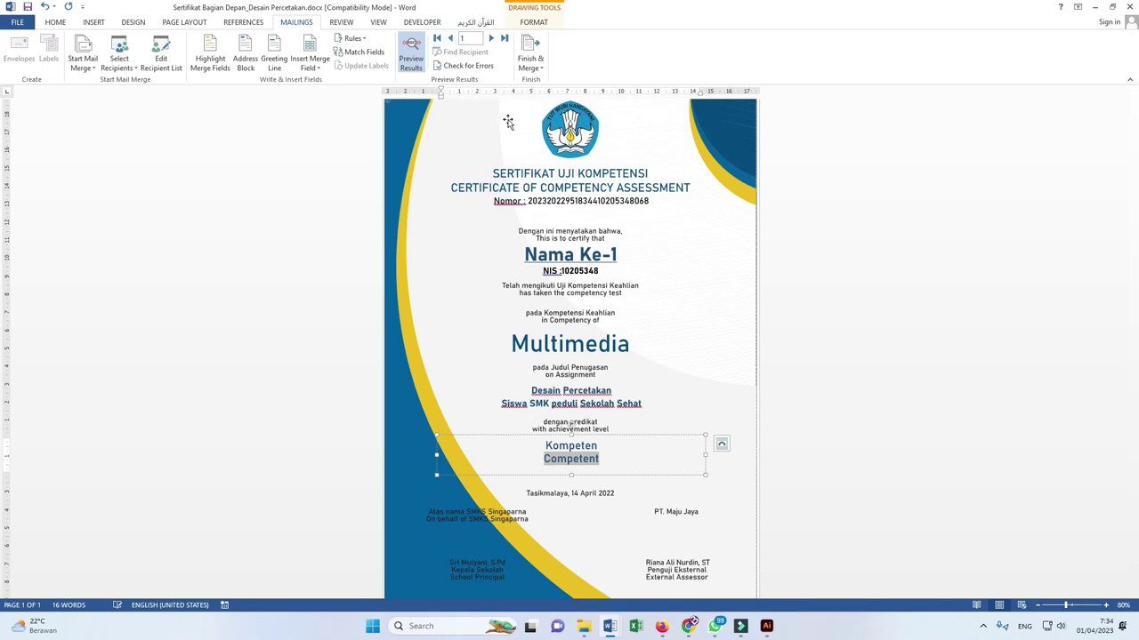
pyautogui.click(494, 39)
pyautogui.click(494, 39)
pyautogui.click(494, 40)
pyautogui.click(494, 39)
pyautogui.click(494, 39)
pyautogui.click(493, 39)
pyautogui.click(493, 39)
pyautogui.click(450, 39)
pyautogui.click(450, 39)
pyautogui.keyDown('ctrl'); pyautogui.scroll(-1, 631, 320); pyautogui.keyUp('ctrl')
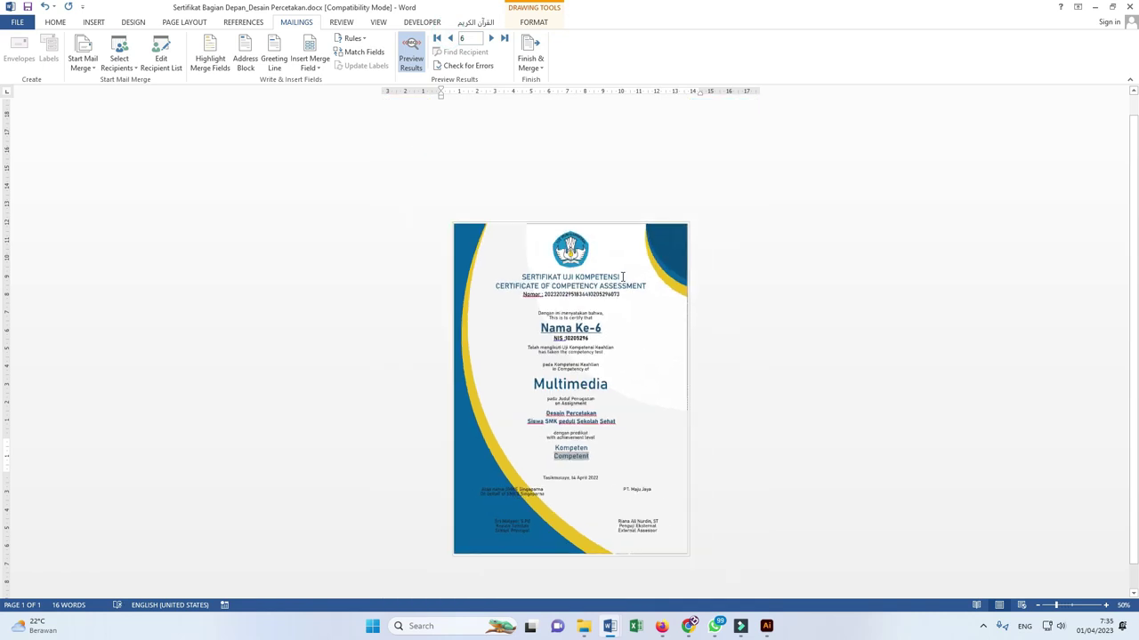
# - Finish the merge by generating individual certificates for all records in a new document
pyautogui.click(532, 67)
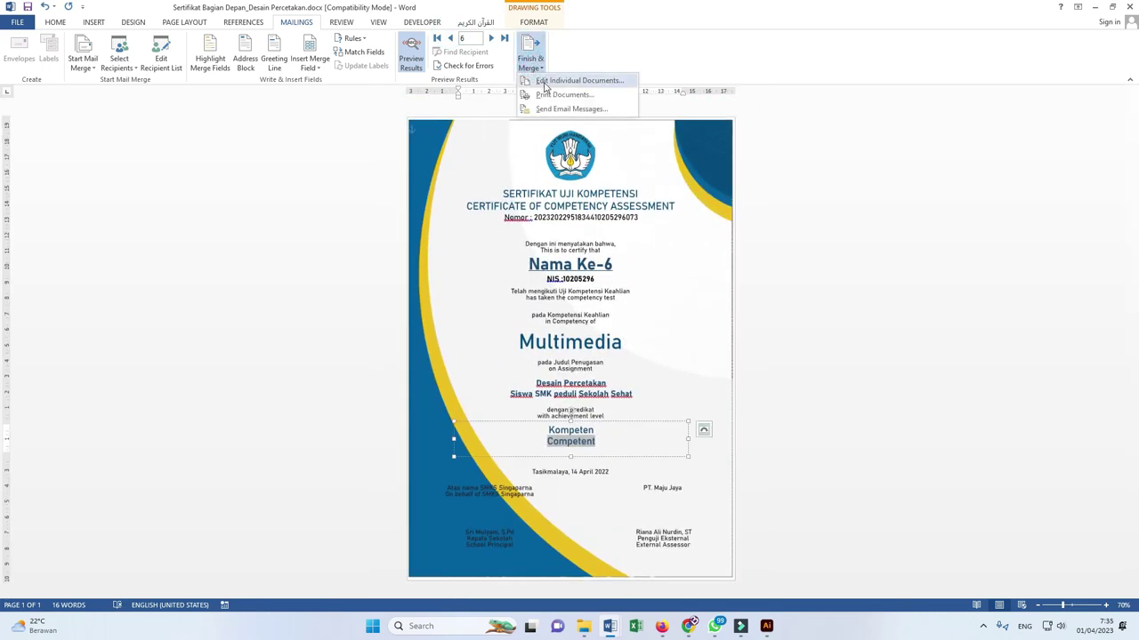
pyautogui.click(545, 81)
pyautogui.click(563, 333)
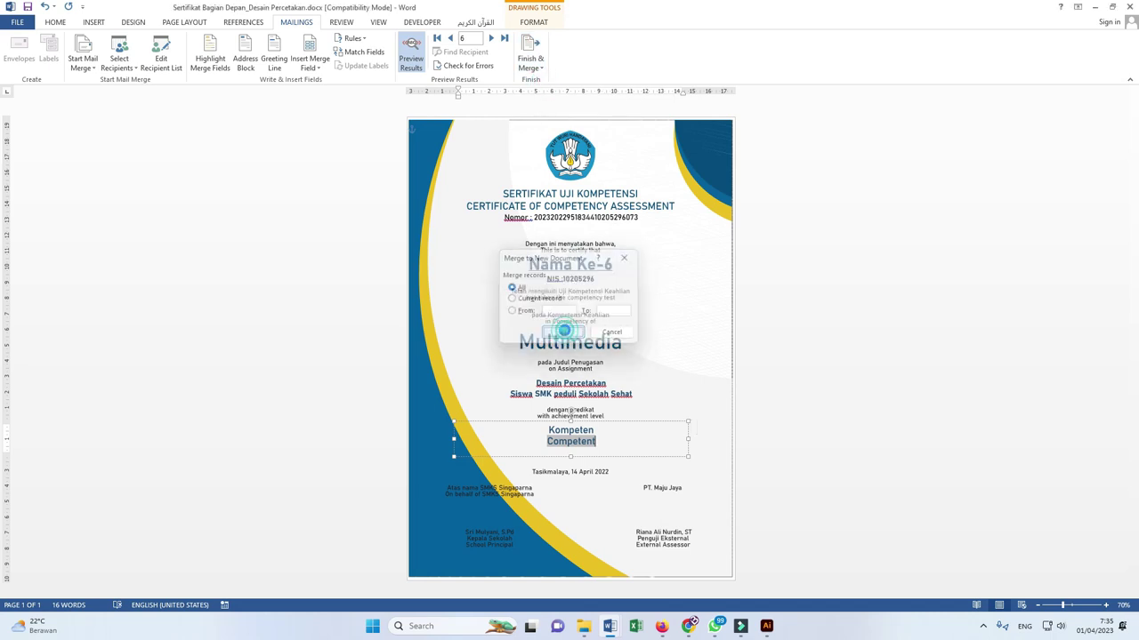
# - Look through the merged certificates down to the last page and close the merged document without saving it
pyautogui.keyDown('ctrl'); pyautogui.scroll(-3, 705, 297); pyautogui.keyUp('ctrl')
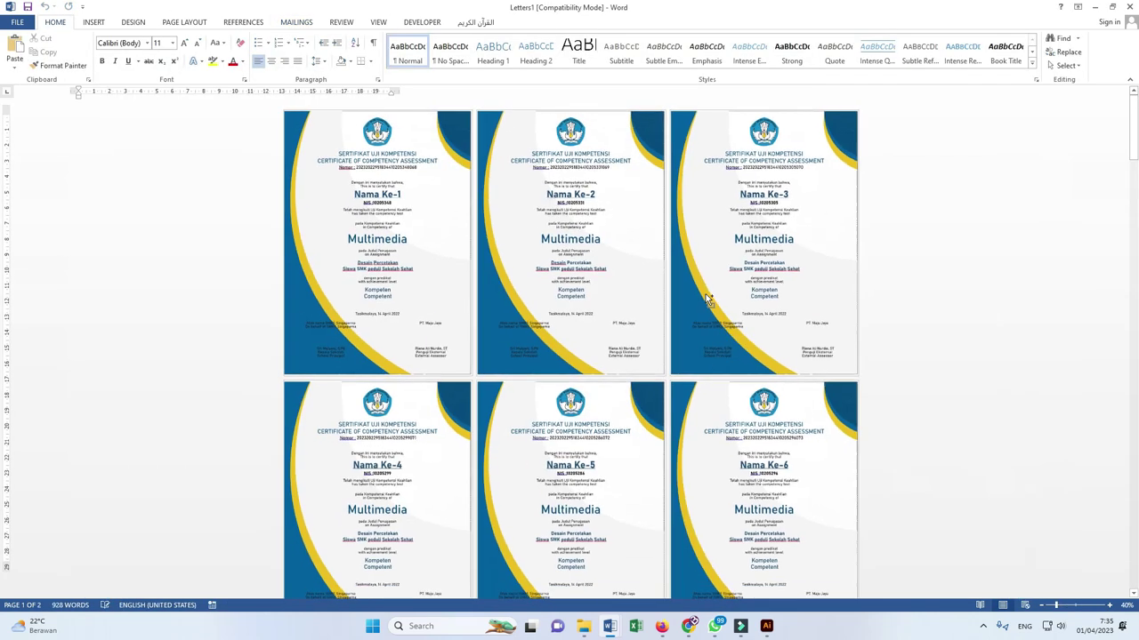
pyautogui.scroll(-3, 704, 296)
pyautogui.scroll(-5, 705, 296)
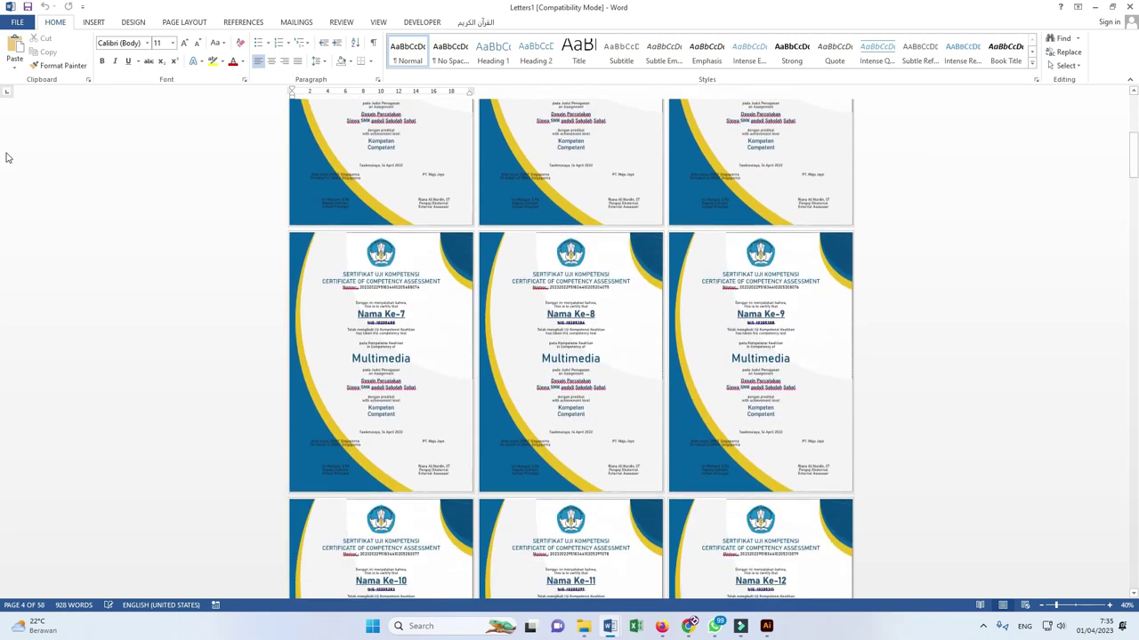
pyautogui.moveTo(1132, 153); pyautogui.dragTo(1101, 559)
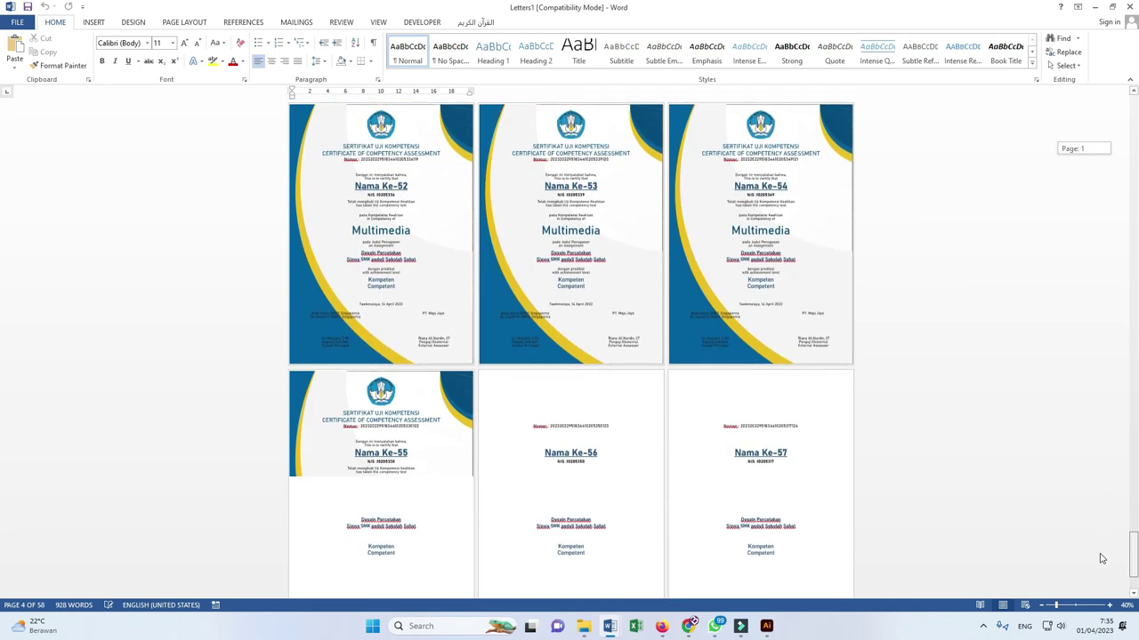
pyautogui.scroll(-3, 895, 450)
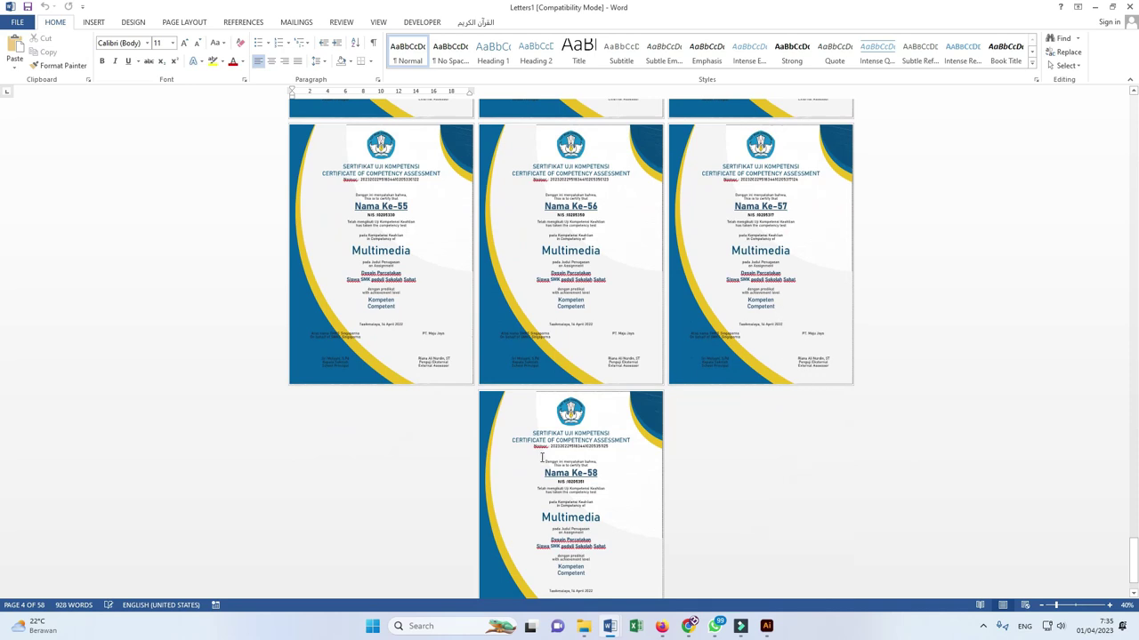
pyautogui.scroll(-1, 541, 458)
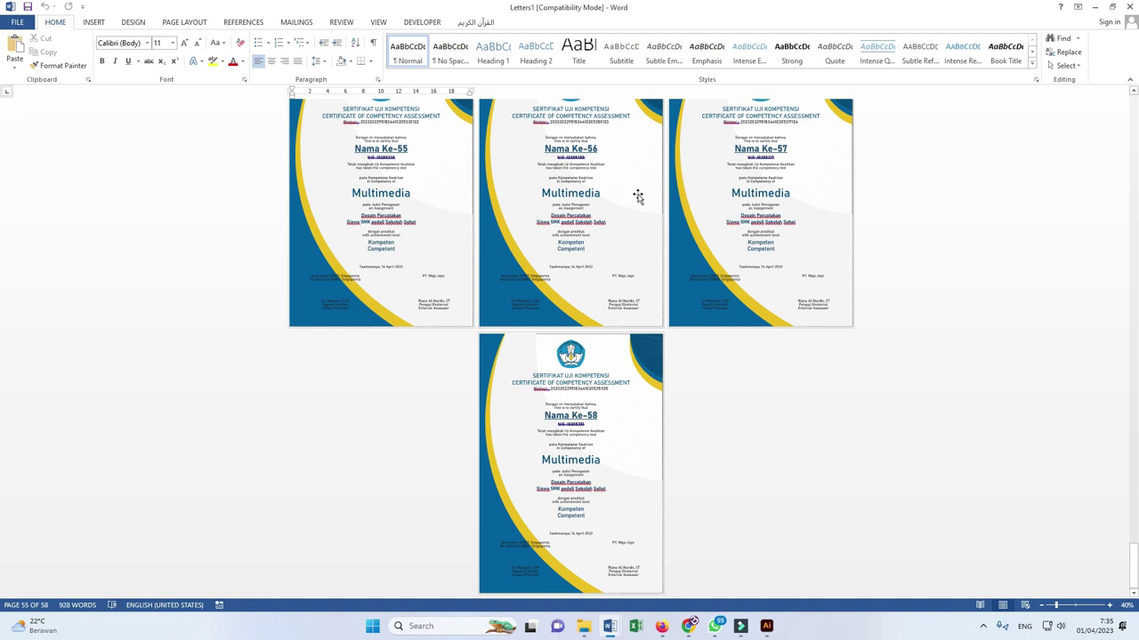
pyautogui.click(1131, 6)
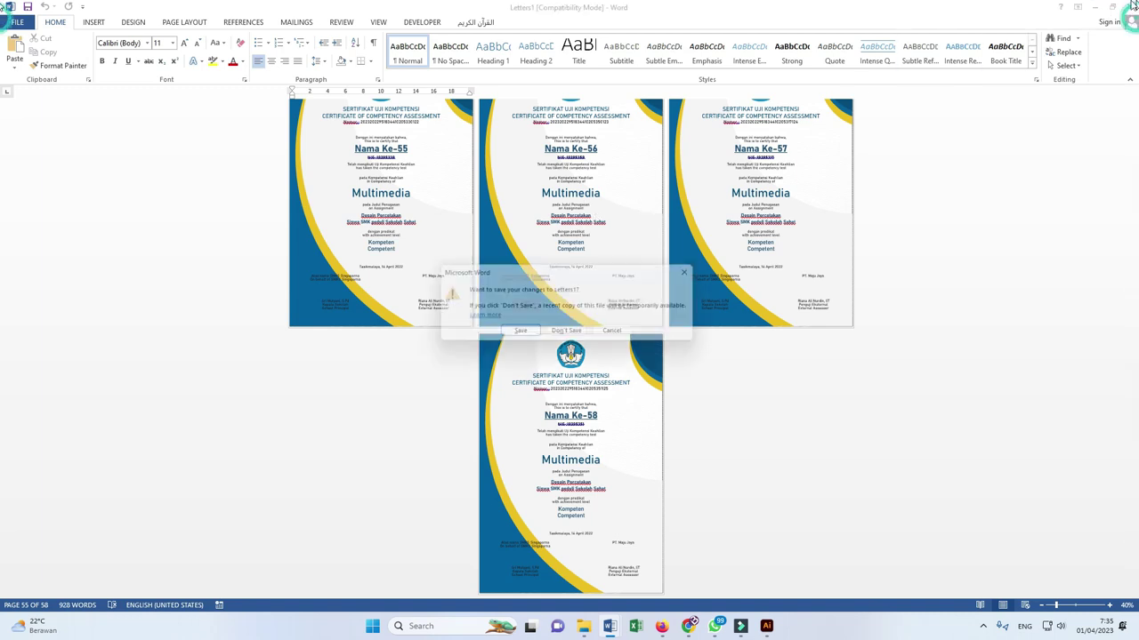
pyautogui.click(576, 336)
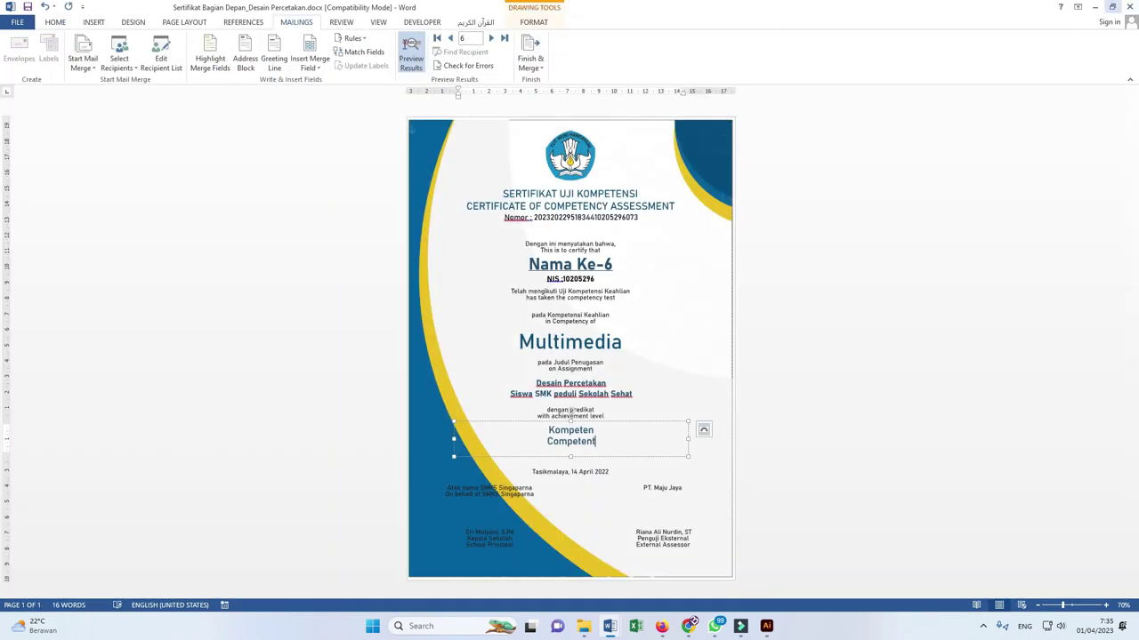
# - Open Sertifikat Bagian Belakang - Desain Percetakan.docx and decline running its stored SQL data query
pyautogui.click(18, 23)
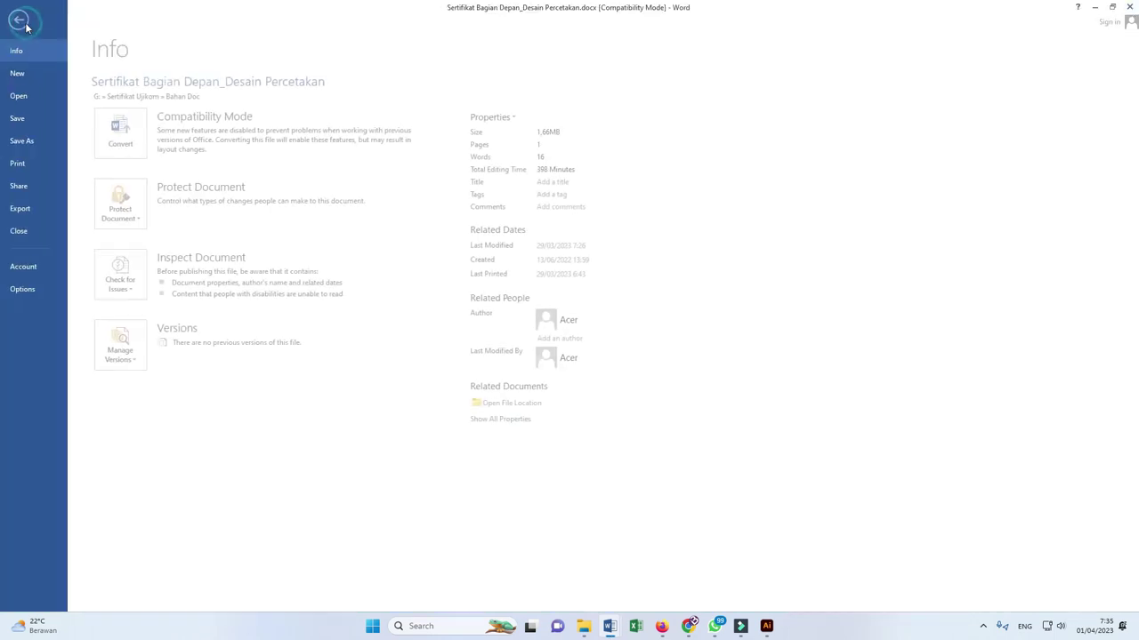
pyautogui.click(23, 72)
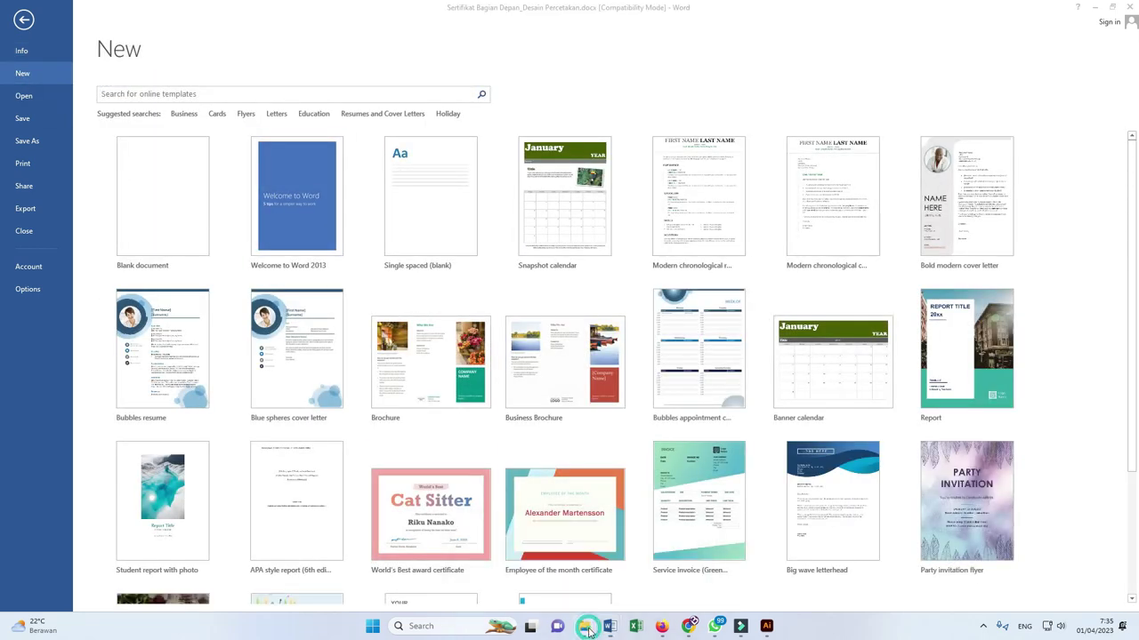
pyautogui.moveTo(622, 628)
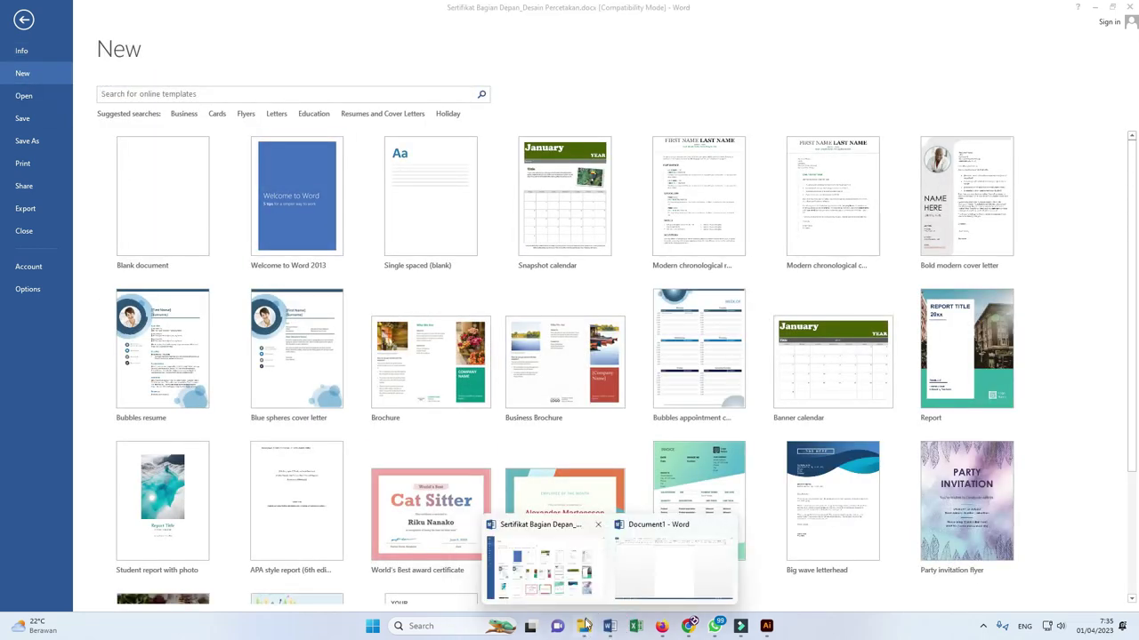
pyautogui.moveTo(585, 625)
pyautogui.click(534, 553)
pyautogui.moveTo(297, 203); pyautogui.dragTo(255, 203)
pyautogui.hotkey('alt', 'Tab')
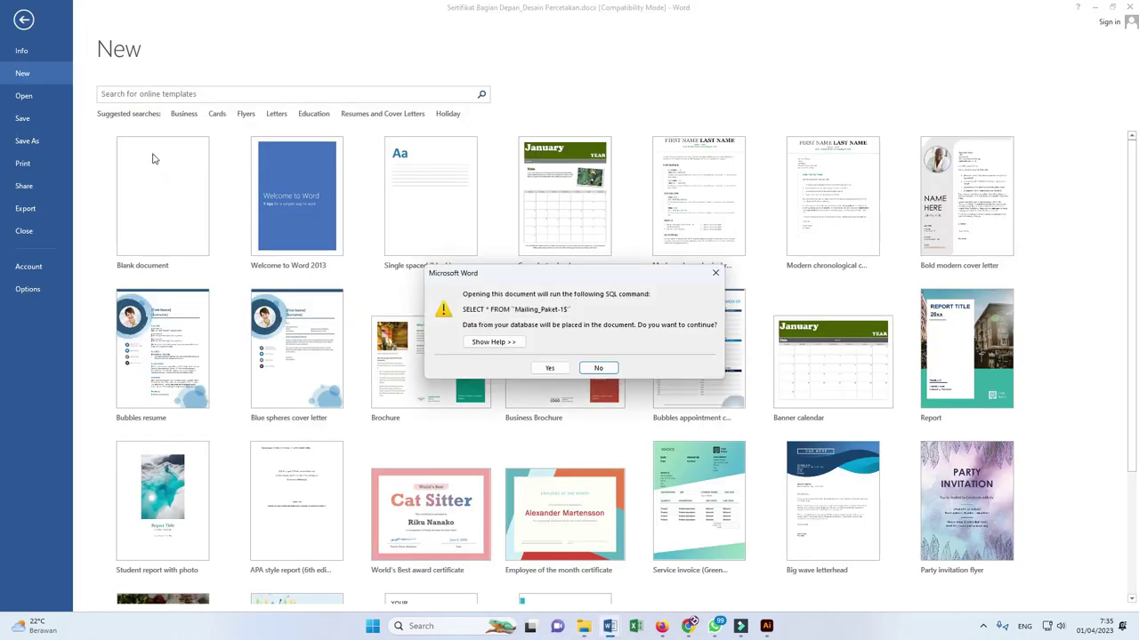
pyautogui.click(605, 367)
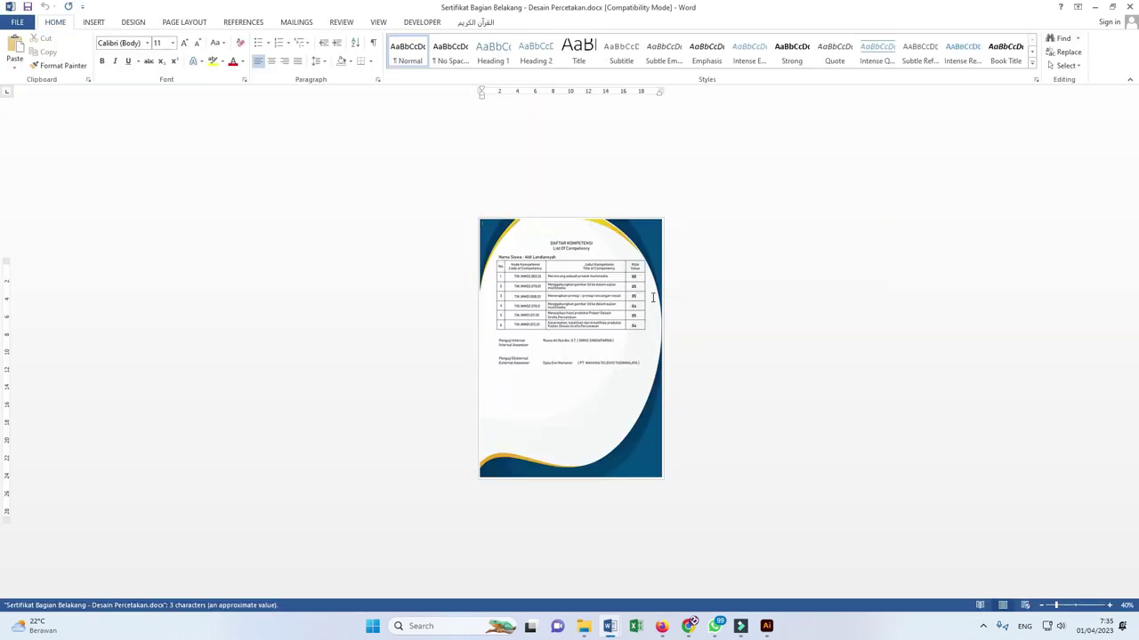
# - Change the back certificate's background picture to Sertifikat Ujikom 2022 Belakang-01.emf from the Bahan Doc folder
pyautogui.click(632, 235)
pyautogui.scroll(2, 633, 235)
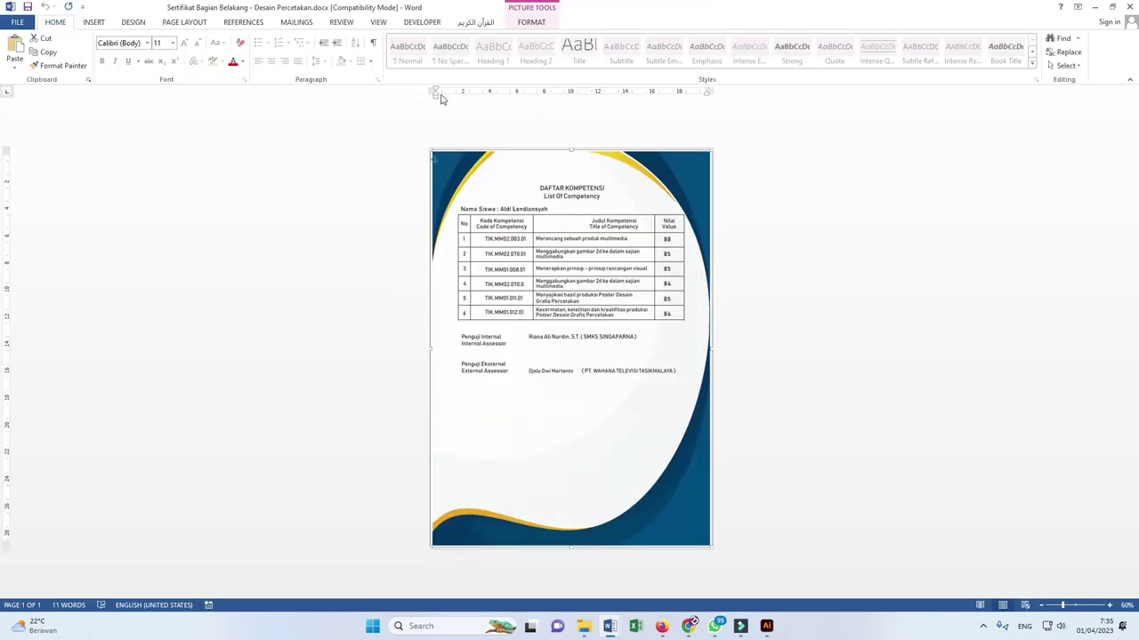
pyautogui.click(531, 22)
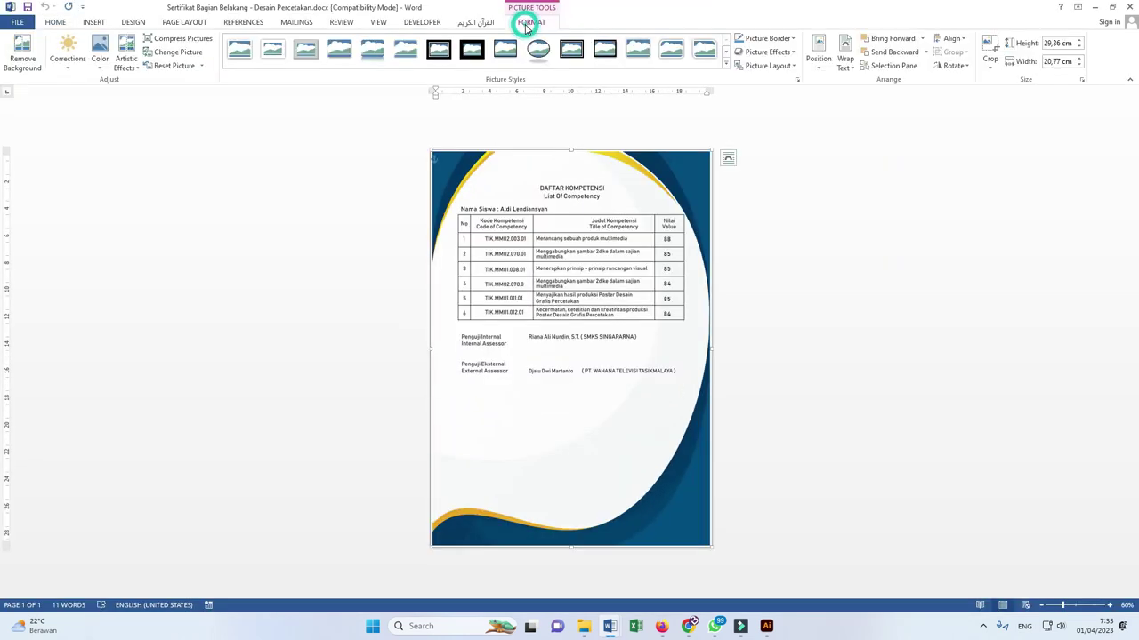
pyautogui.rightClick(693, 173)
pyautogui.click(745, 266)
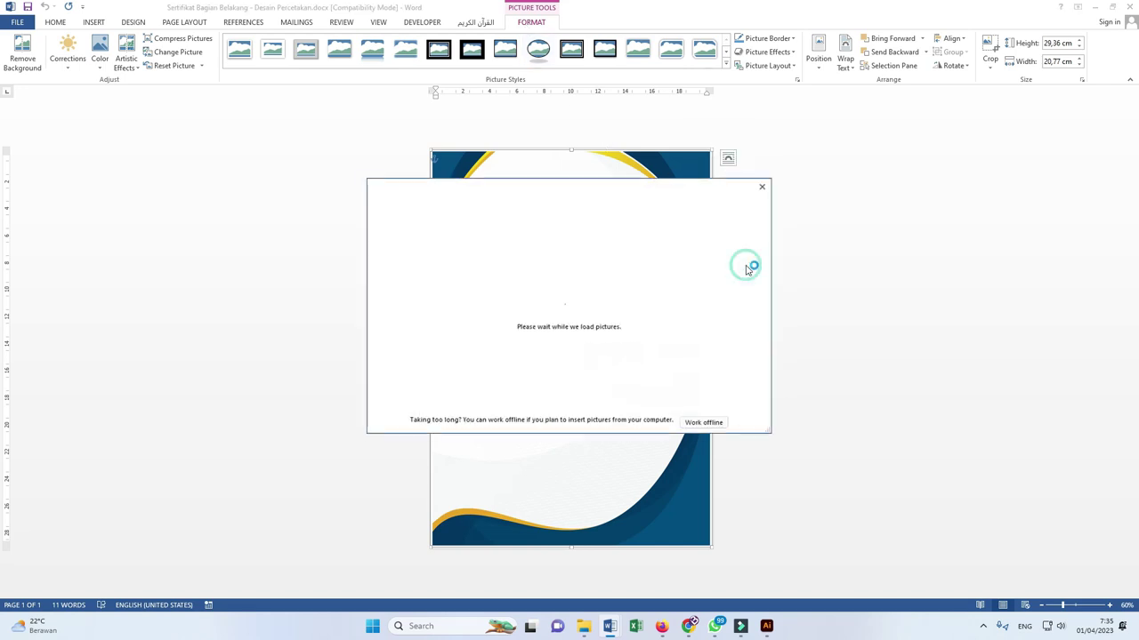
pyautogui.click(635, 246)
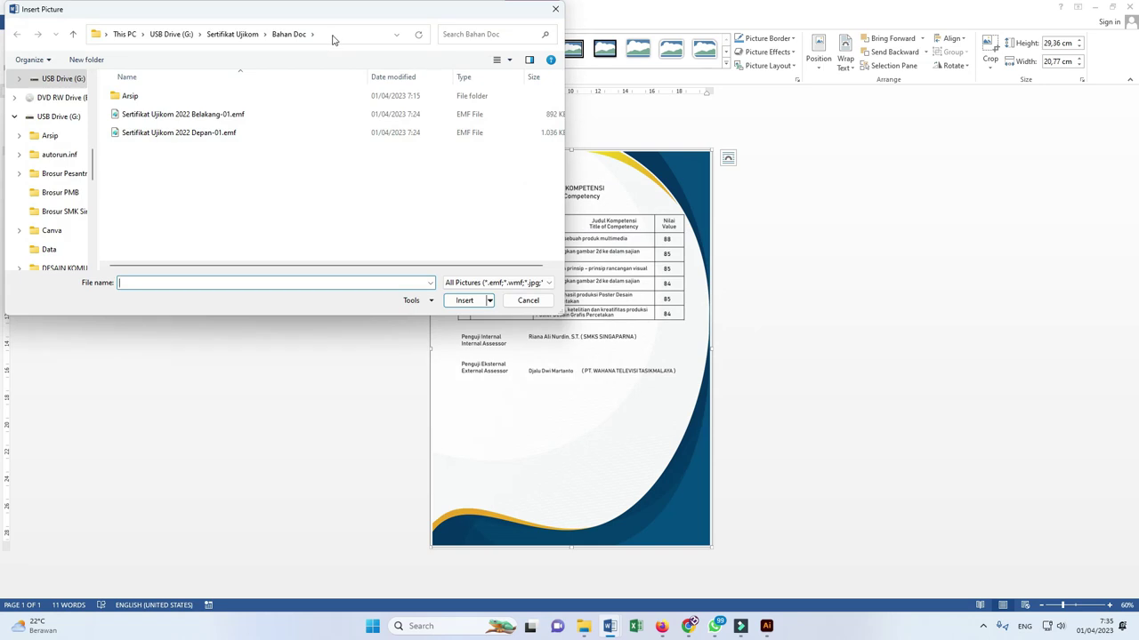
pyautogui.click(213, 116)
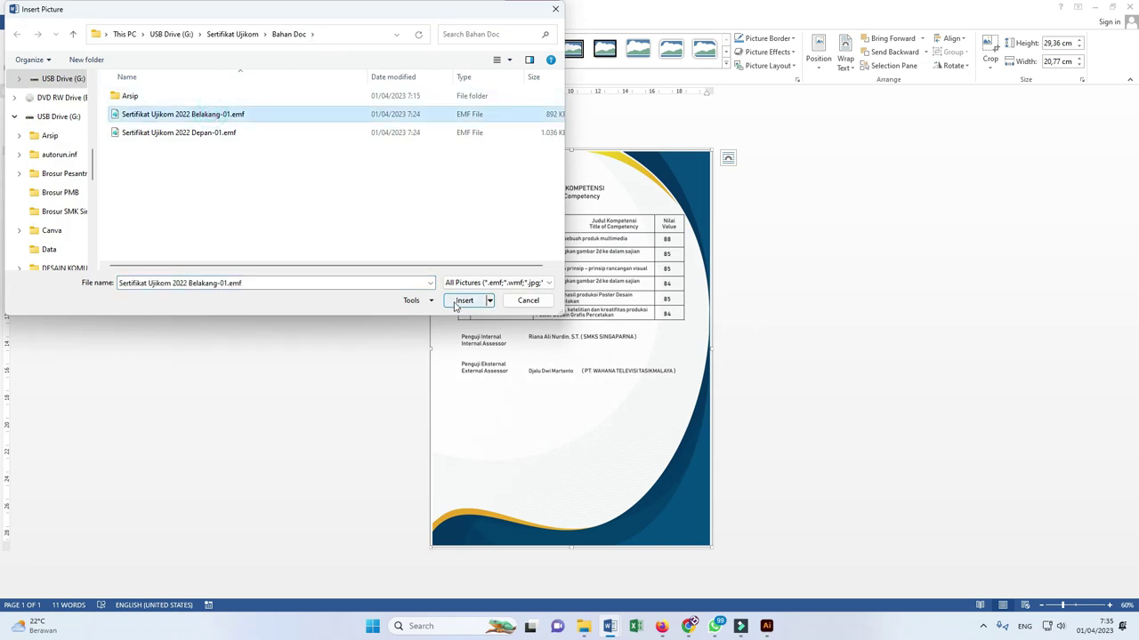
pyautogui.click(460, 303)
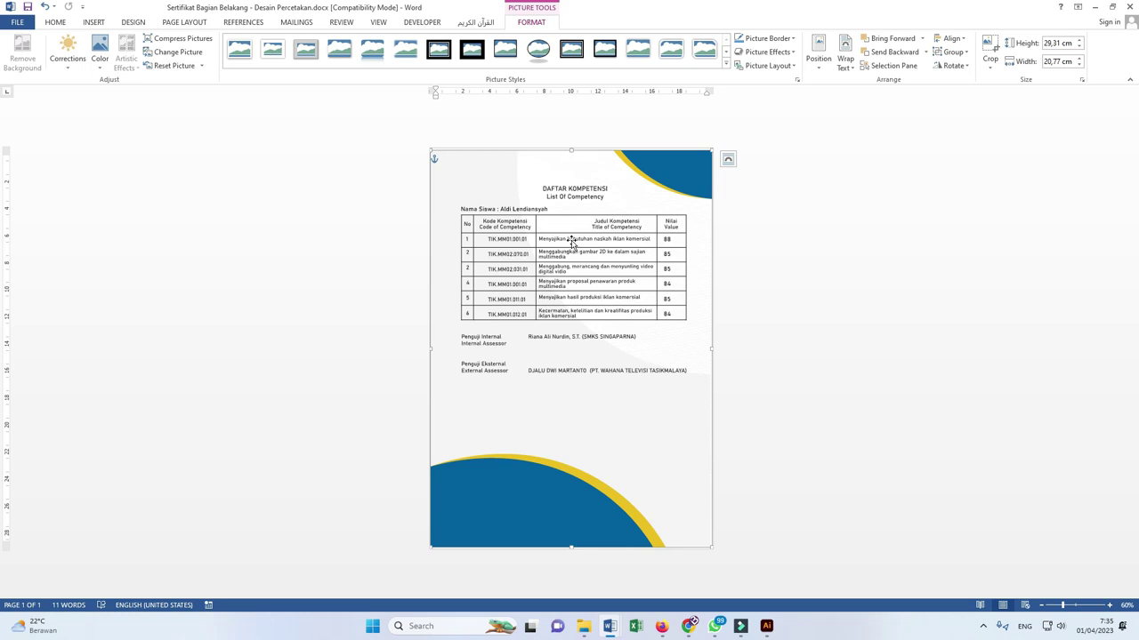
pyautogui.click(801, 199)
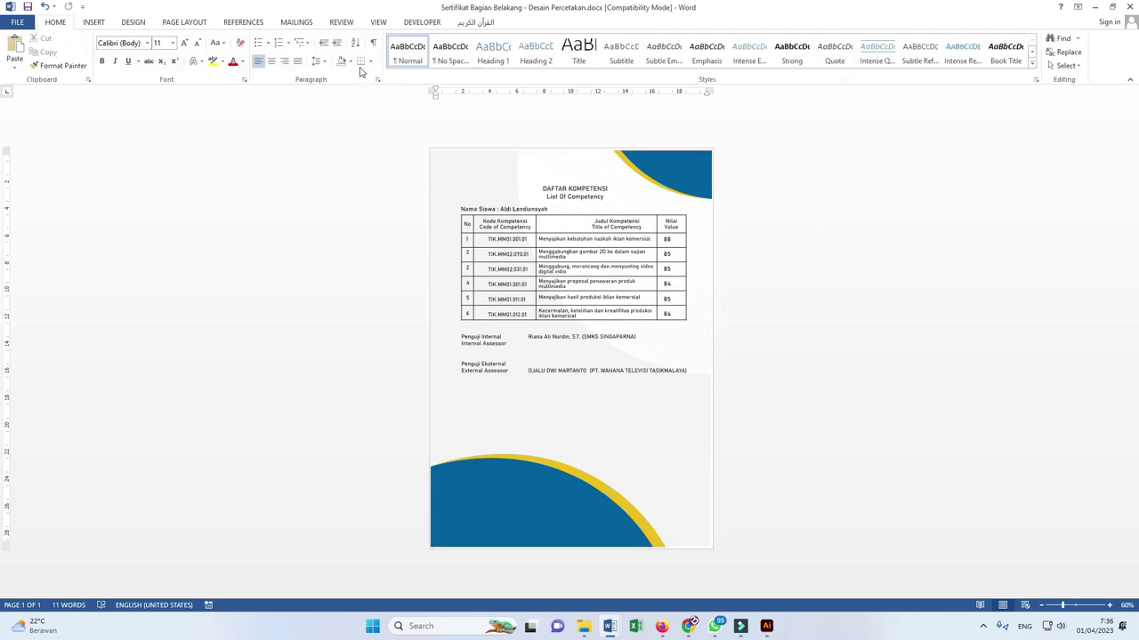
# - Connect the back certificate to the existing recipient list Nilai Dan Sertifikat Ujikom 2022-2023.xlsx, using table Mailing_Paket-3$ with its first row as headers
pyautogui.click(297, 22)
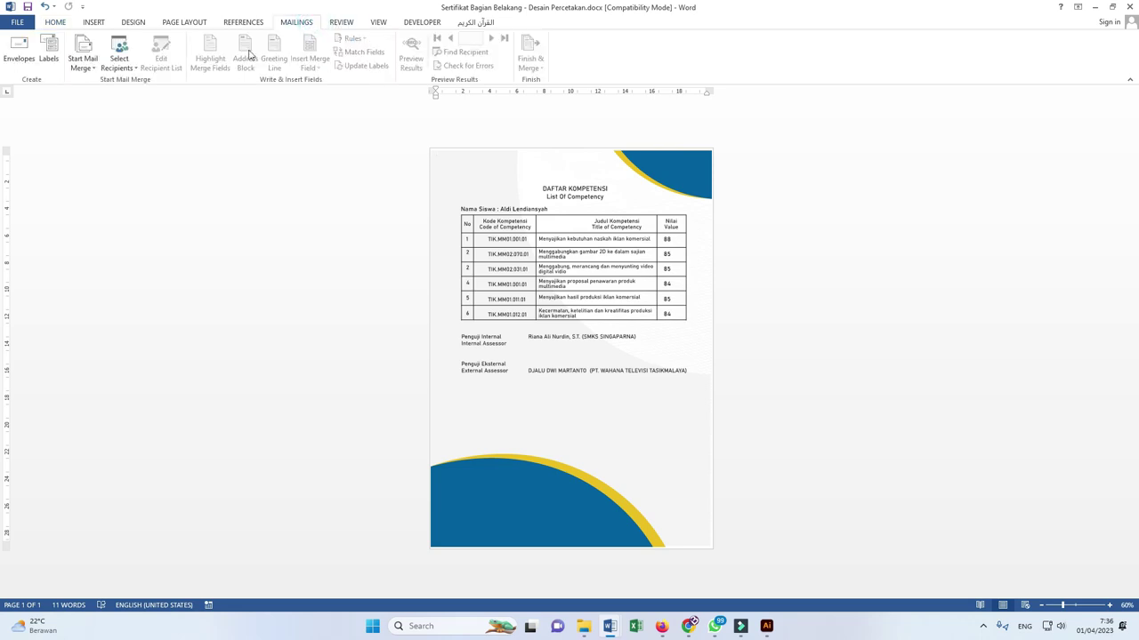
pyautogui.click(125, 69)
pyautogui.click(135, 95)
pyautogui.click(466, 45)
pyautogui.write('G:\\Sertifikat Ujikom\\Bahan Doc')
pyautogui.press('Return')
pyautogui.click(311, 131)
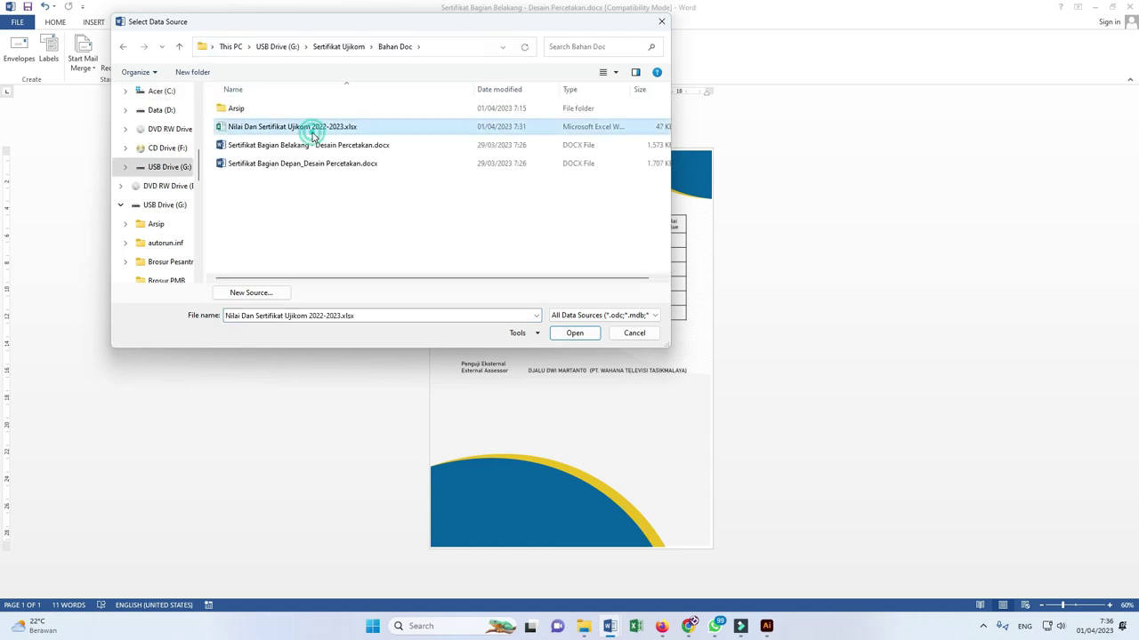
pyautogui.click(574, 334)
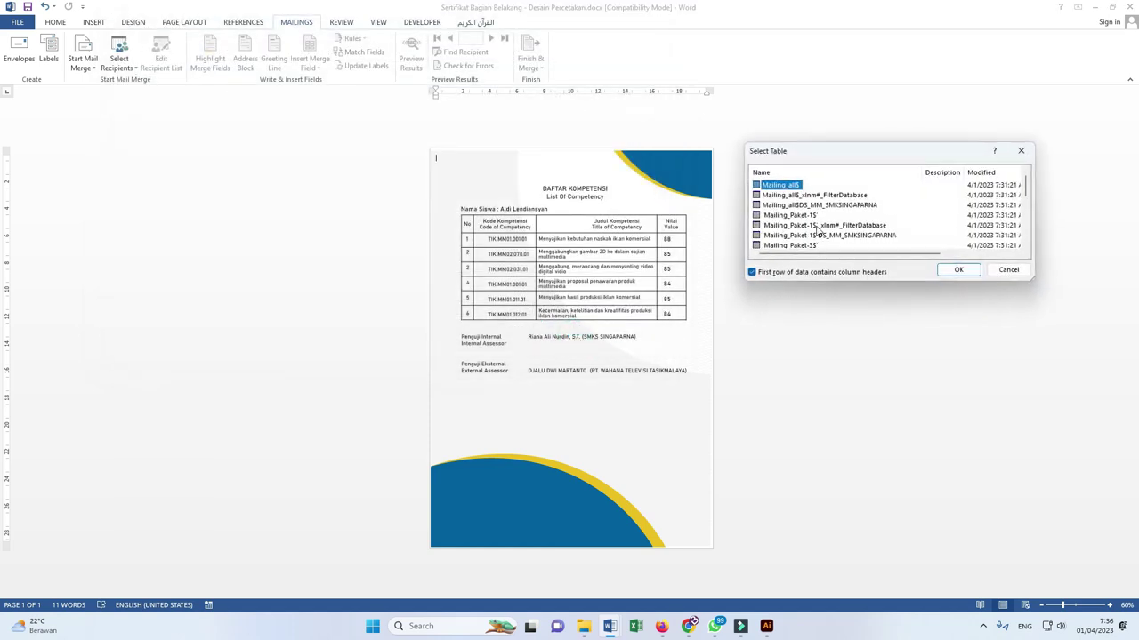
pyautogui.click(820, 245)
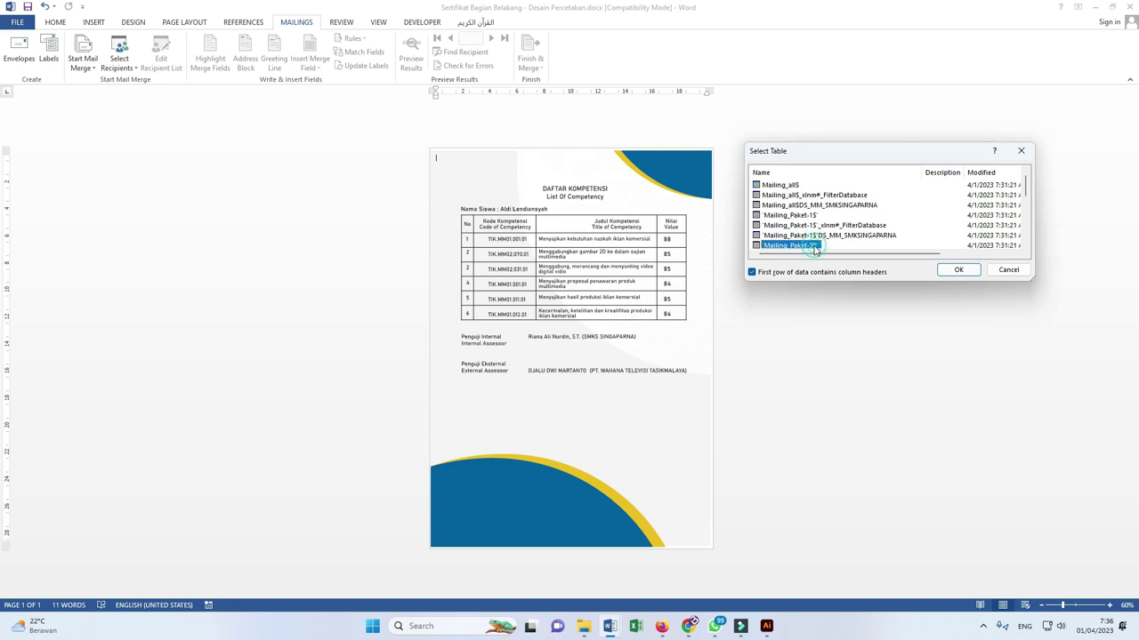
pyautogui.click(957, 271)
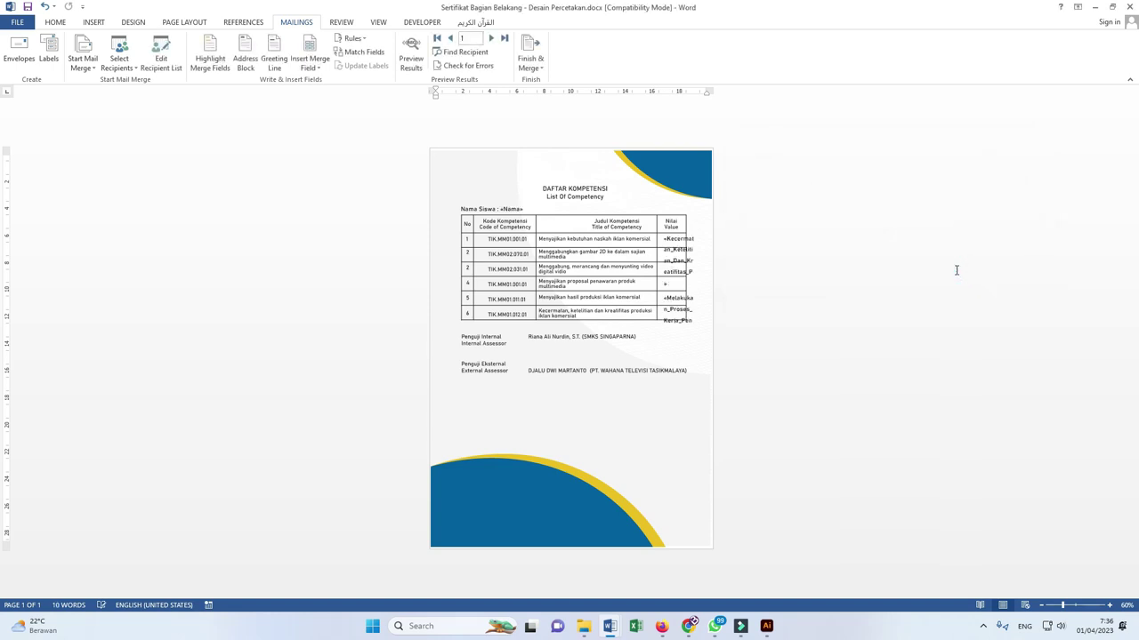
# - Preview the merge results and replace the invalid Nama merge field with NAMA_SISWA from the data source
pyautogui.scroll(2, 576, 244)
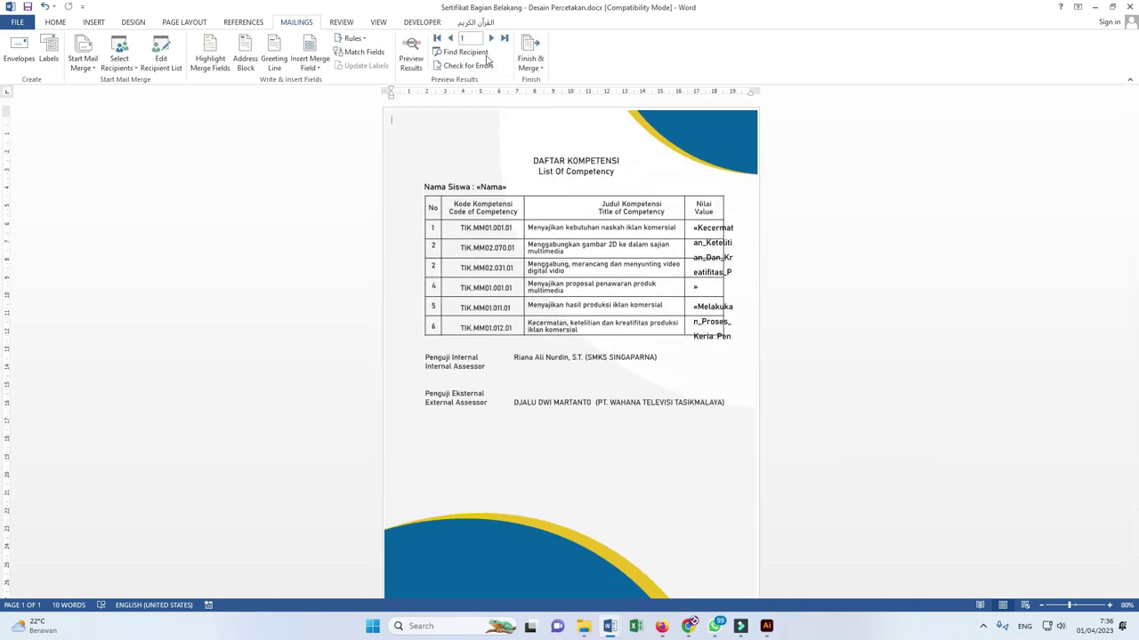
pyautogui.click(412, 50)
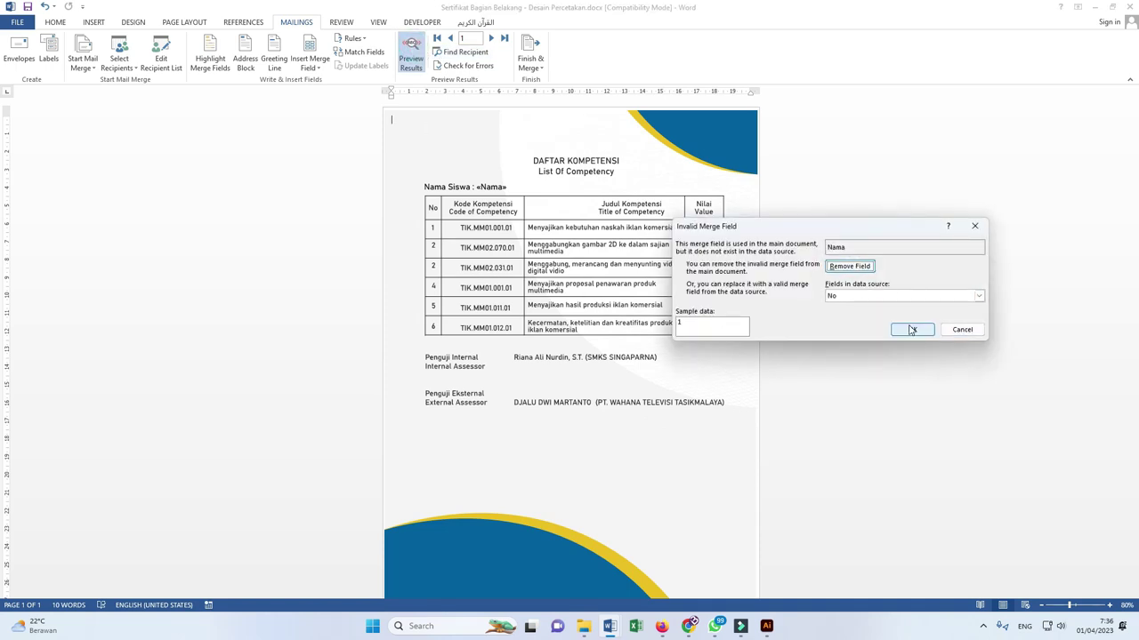
pyautogui.click(978, 296)
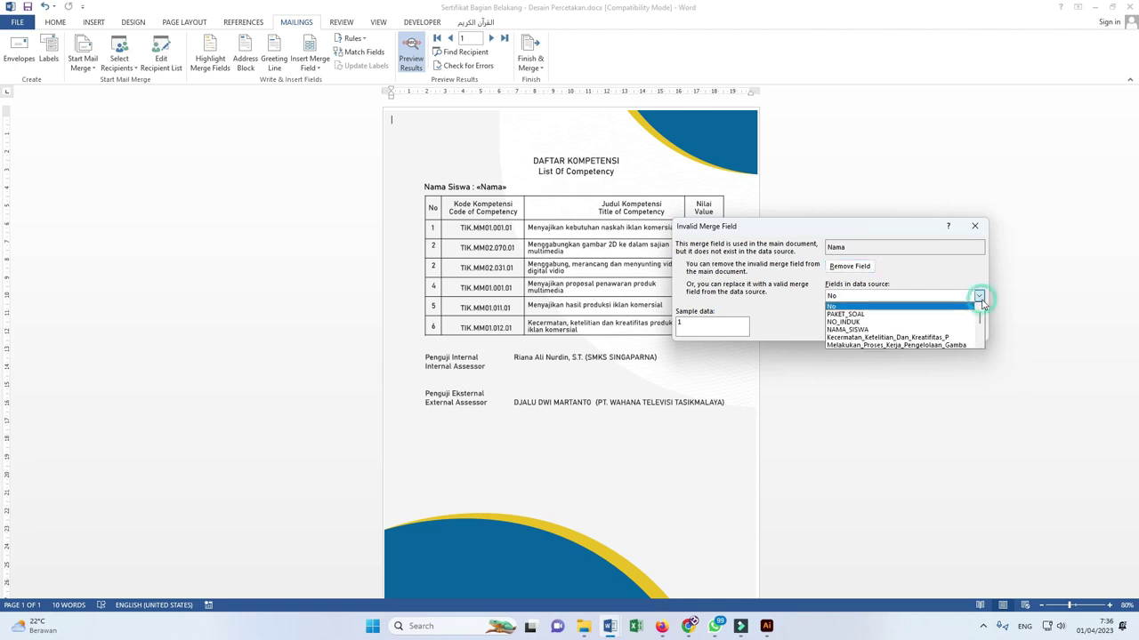
pyautogui.click(910, 329)
pyautogui.click(912, 330)
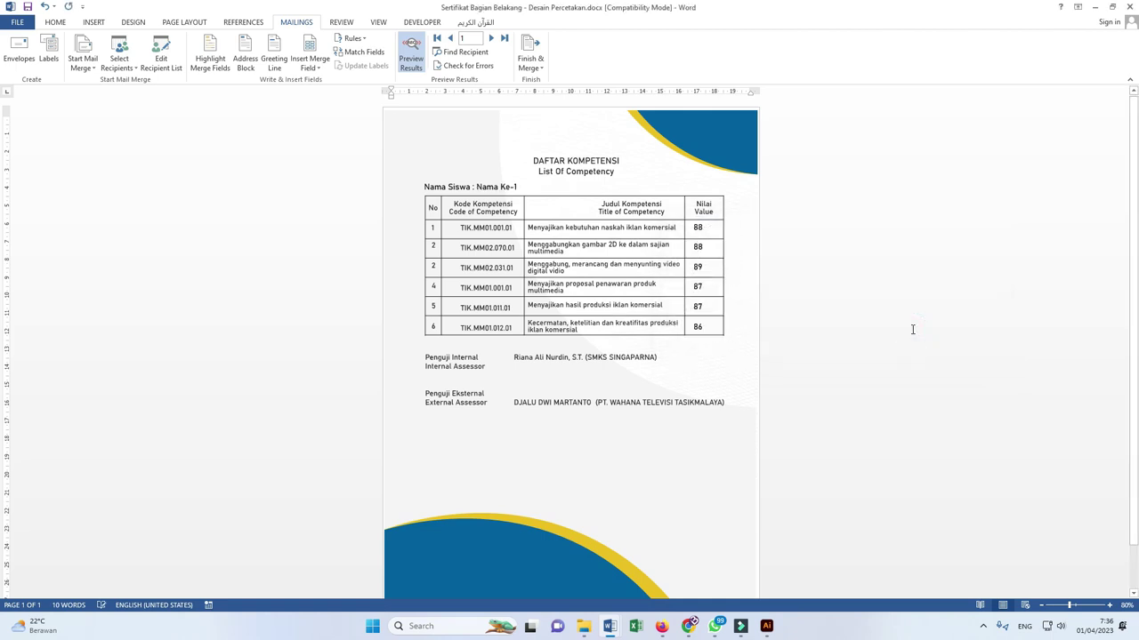
# - Step through the previewed recipient records up to record 21, checking the student name and competency scores on the back certificate
pyautogui.click(490, 38)
pyautogui.click(491, 38)
pyautogui.click(489, 37)
pyautogui.click(488, 38)
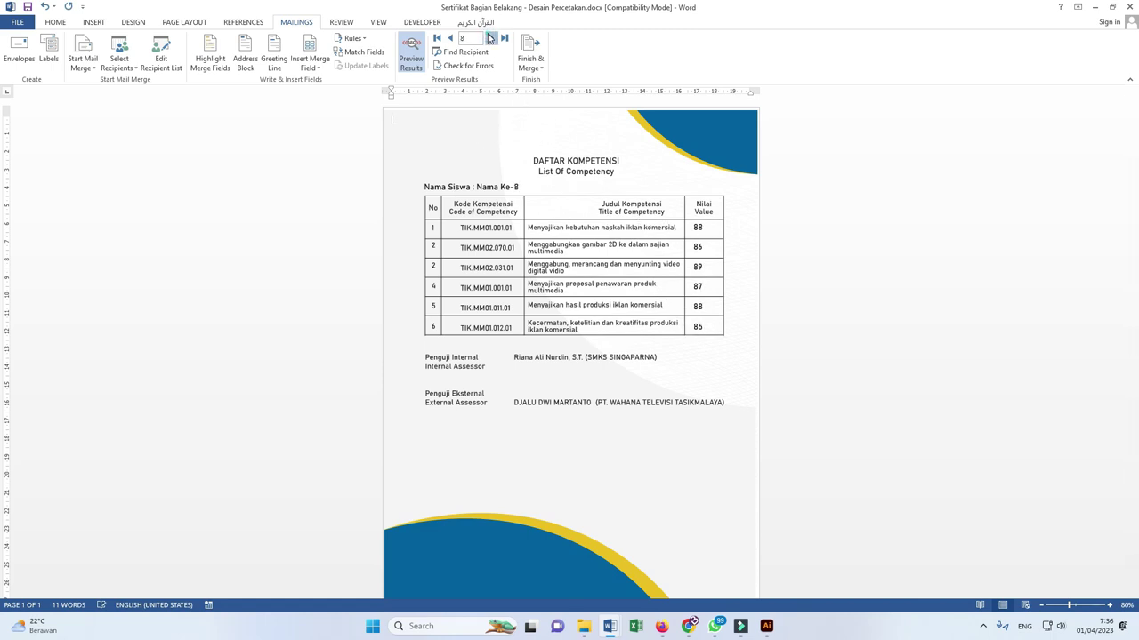
pyautogui.click(490, 38)
pyautogui.click(490, 38)
pyautogui.click(491, 37)
pyautogui.click(490, 37)
pyautogui.click(490, 37)
pyautogui.click(490, 37)
pyautogui.click(490, 38)
# - Finish the back certificate merge by generating individual documents for all records
pyautogui.click(528, 68)
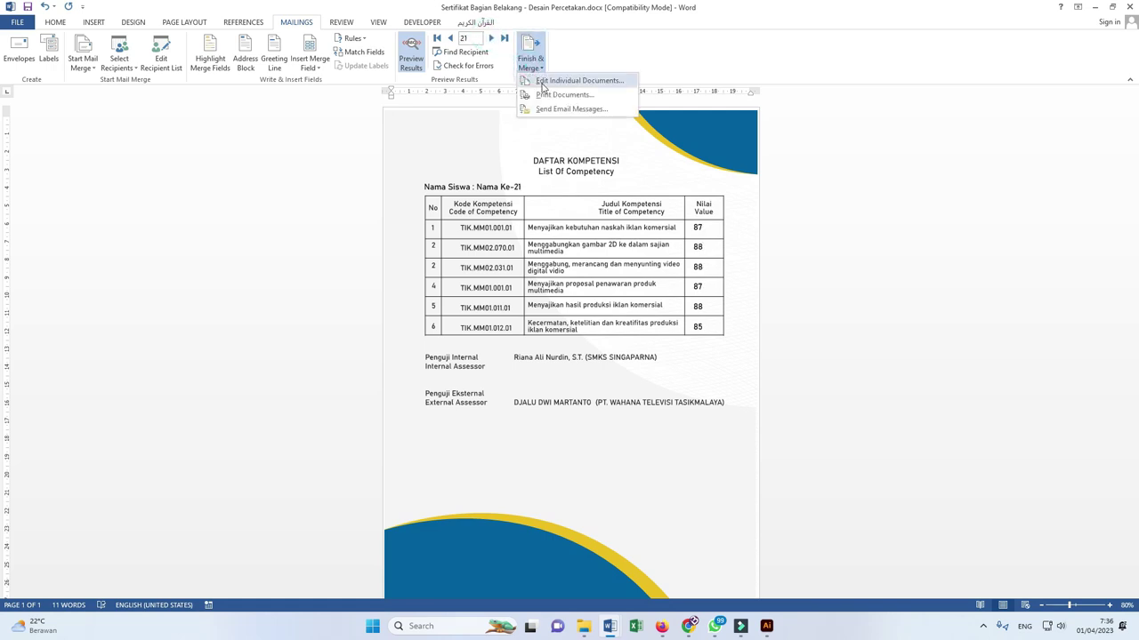
pyautogui.click(554, 82)
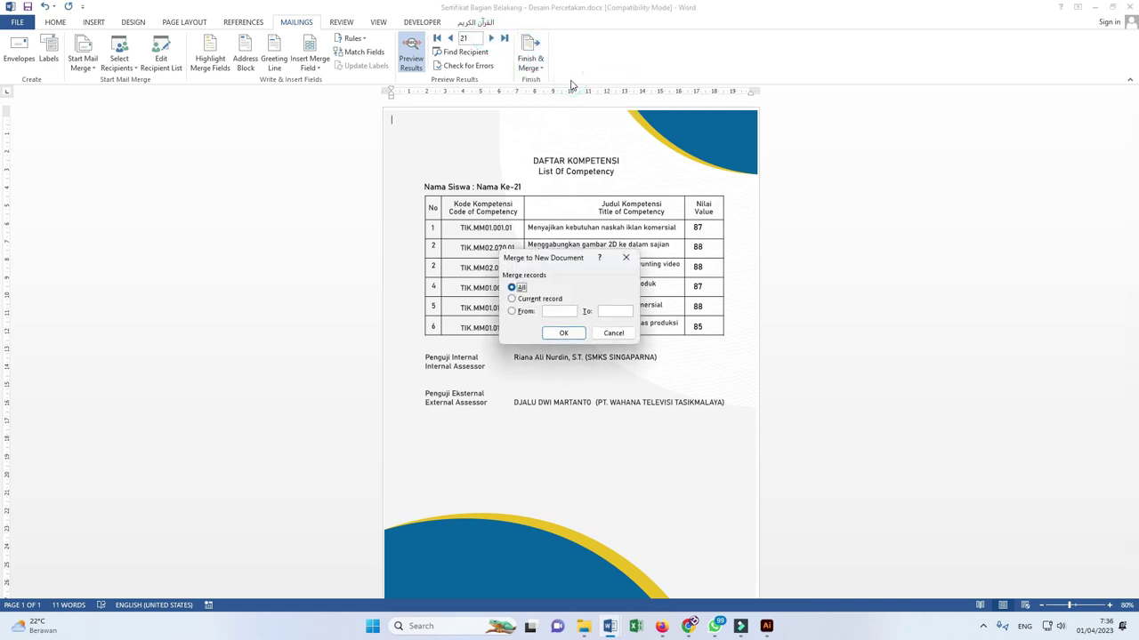
pyautogui.click(564, 334)
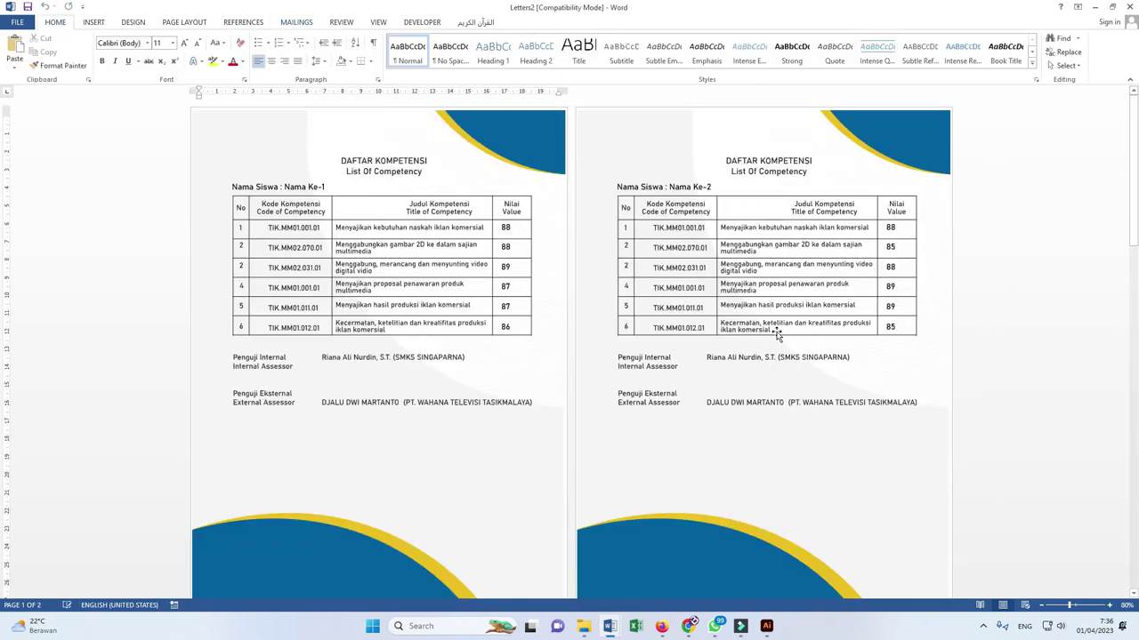
# - Look over the merged back certificates as a multi-page overview and up close, then close the merged document without saving it
pyautogui.scroll(-1, 780, 338)
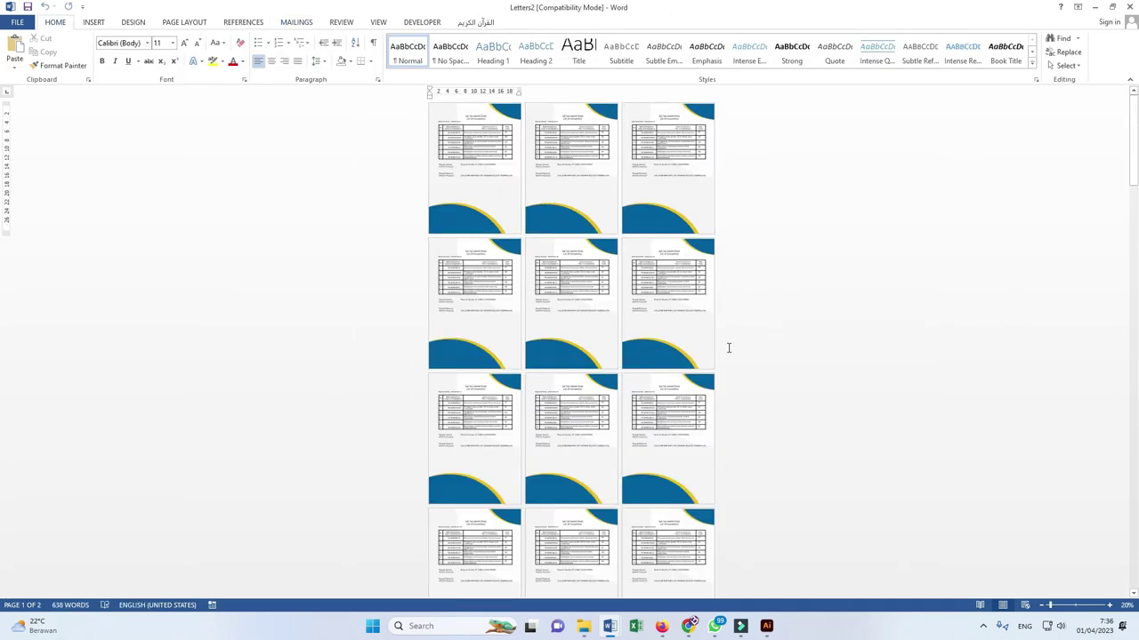
pyautogui.scroll(-1, 721, 347)
pyautogui.scroll(10, 572, 317)
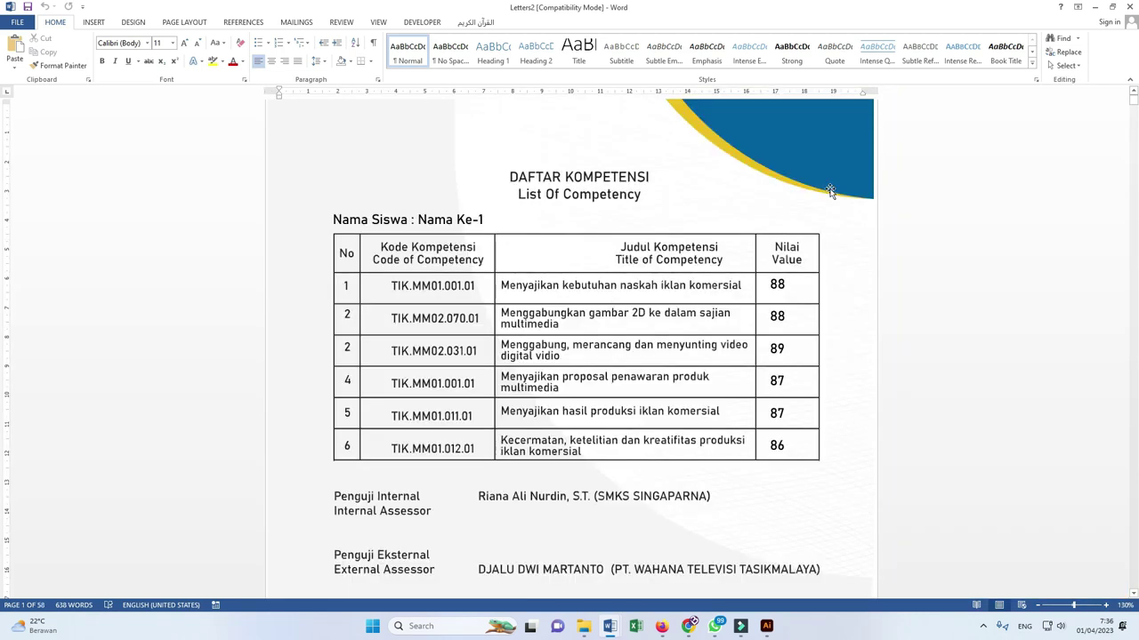
pyautogui.click(1129, 7)
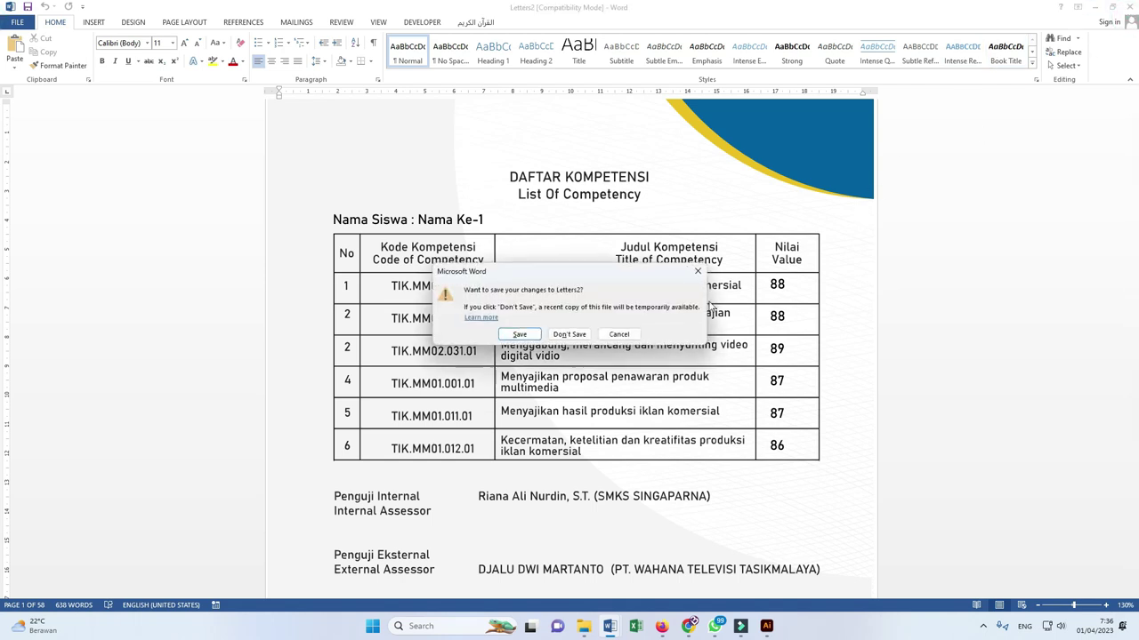
pyautogui.click(569, 335)
# - Switch to the Bahan Doc folder in File Explorer and review the AI, EMF and SVG files of the front and back certificates
pyautogui.moveTo(585, 630)
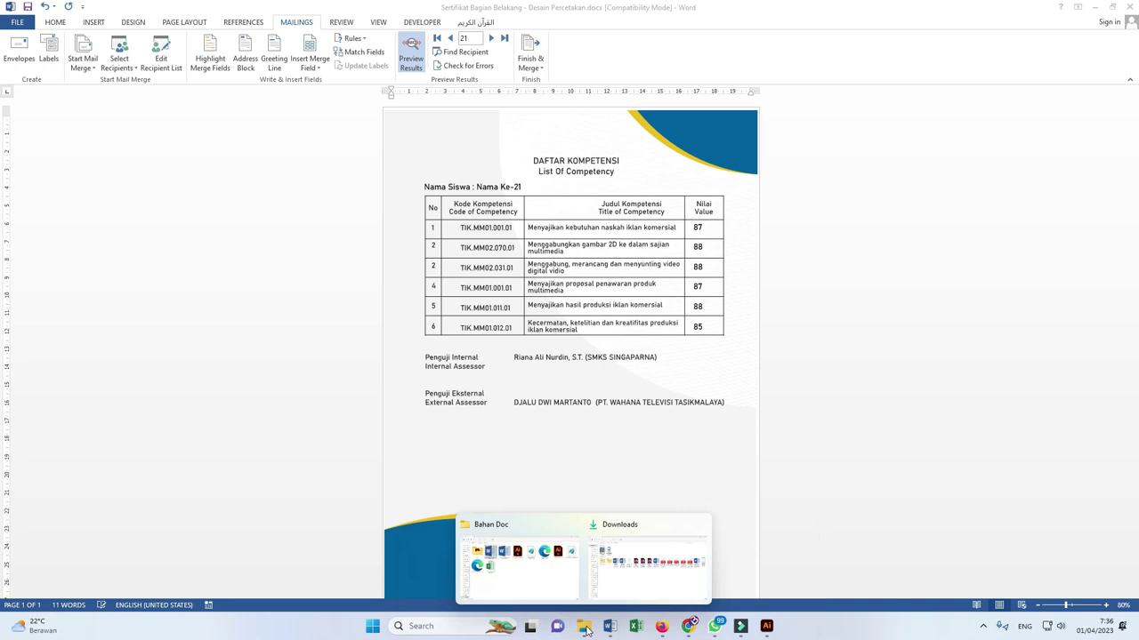
pyautogui.click(534, 543)
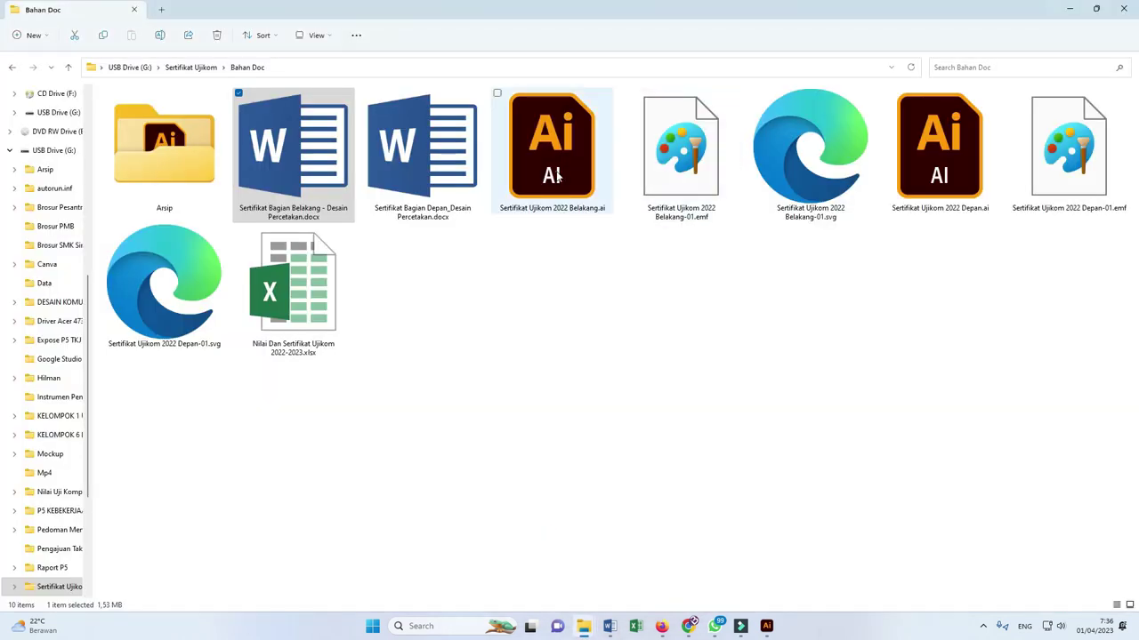
pyautogui.click(554, 176)
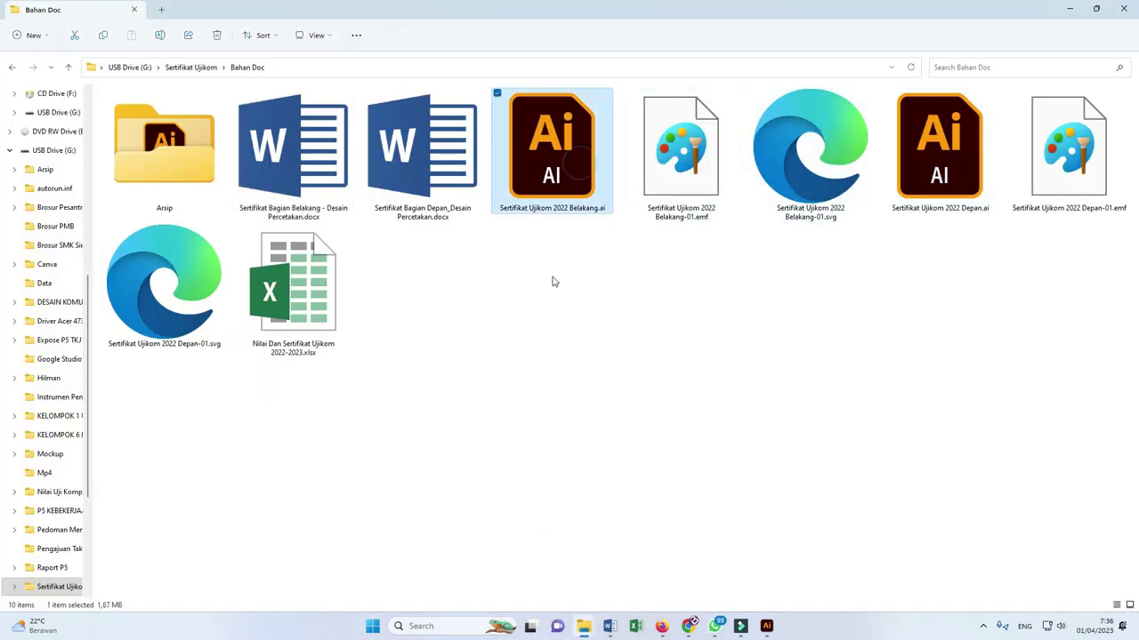
pyautogui.click(676, 158)
pyautogui.click(821, 160)
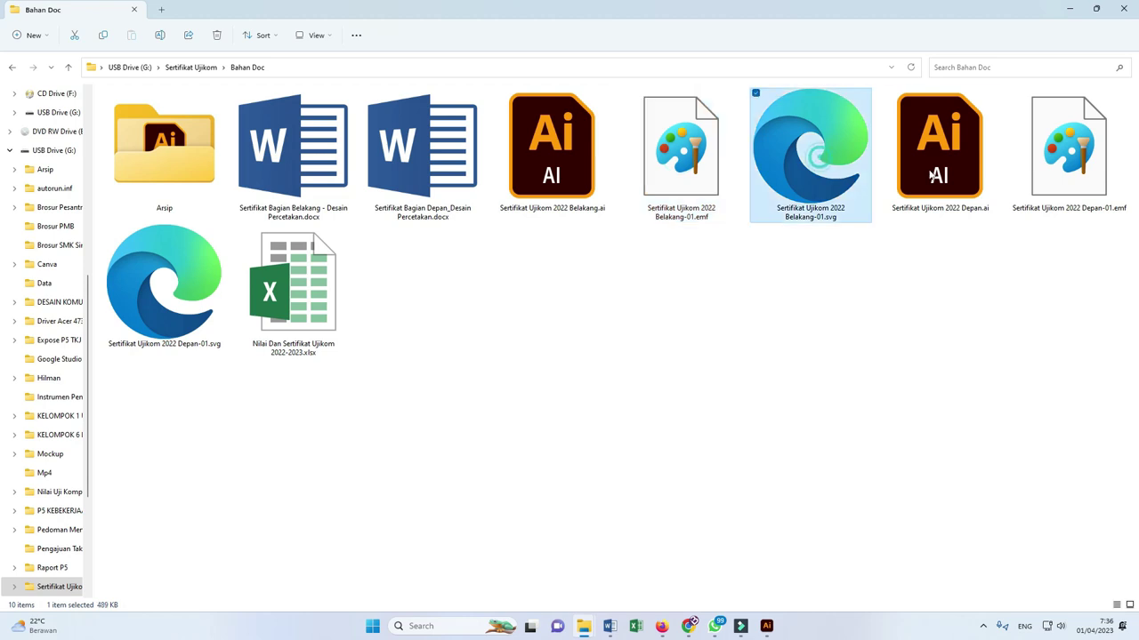
pyautogui.click(1068, 151)
pyautogui.click(939, 151)
pyautogui.click(809, 151)
pyautogui.click(680, 151)
pyautogui.click(559, 149)
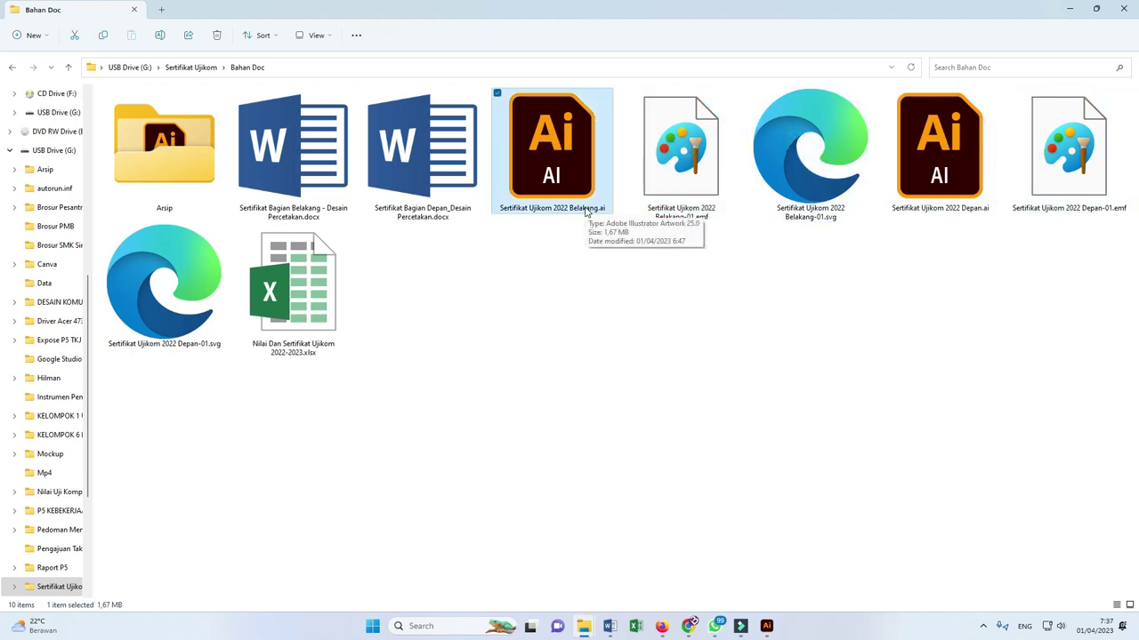